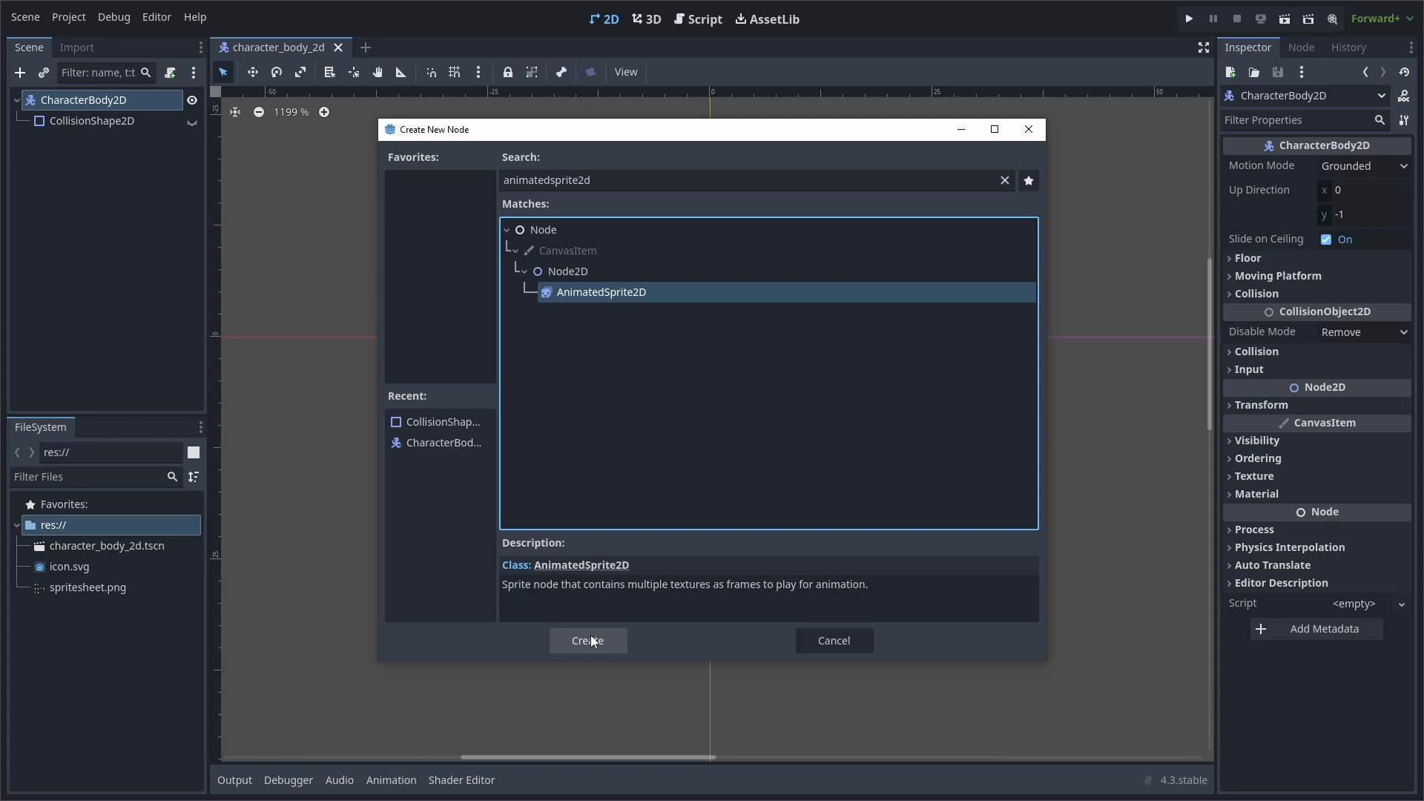
# Add an AnimatedSprite2D node under CharacterBody2D and set its texture filter to Nearest.
pyautogui.click(591, 640)
pyautogui.click(1254, 288)
pyautogui.click(1351, 309)
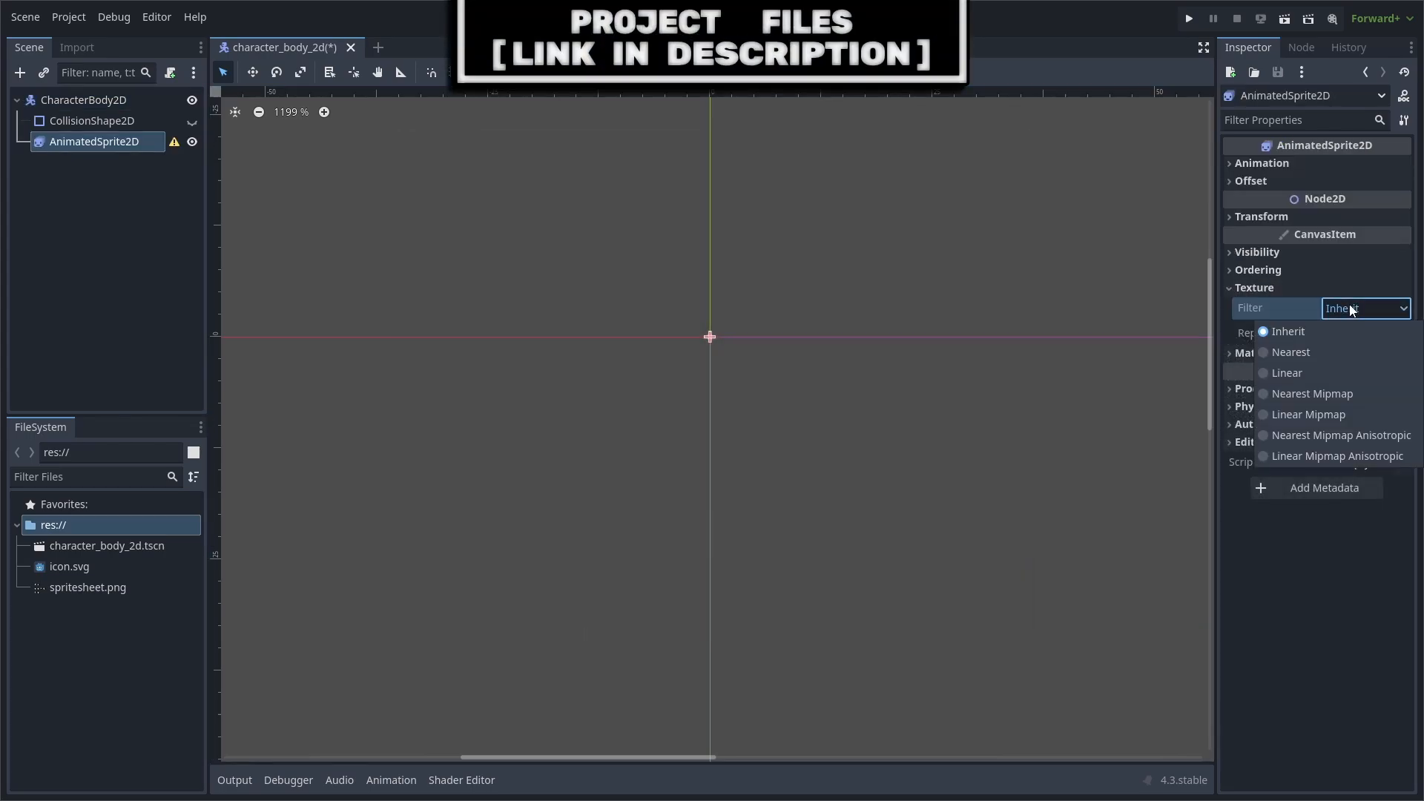
pyautogui.click(1296, 349)
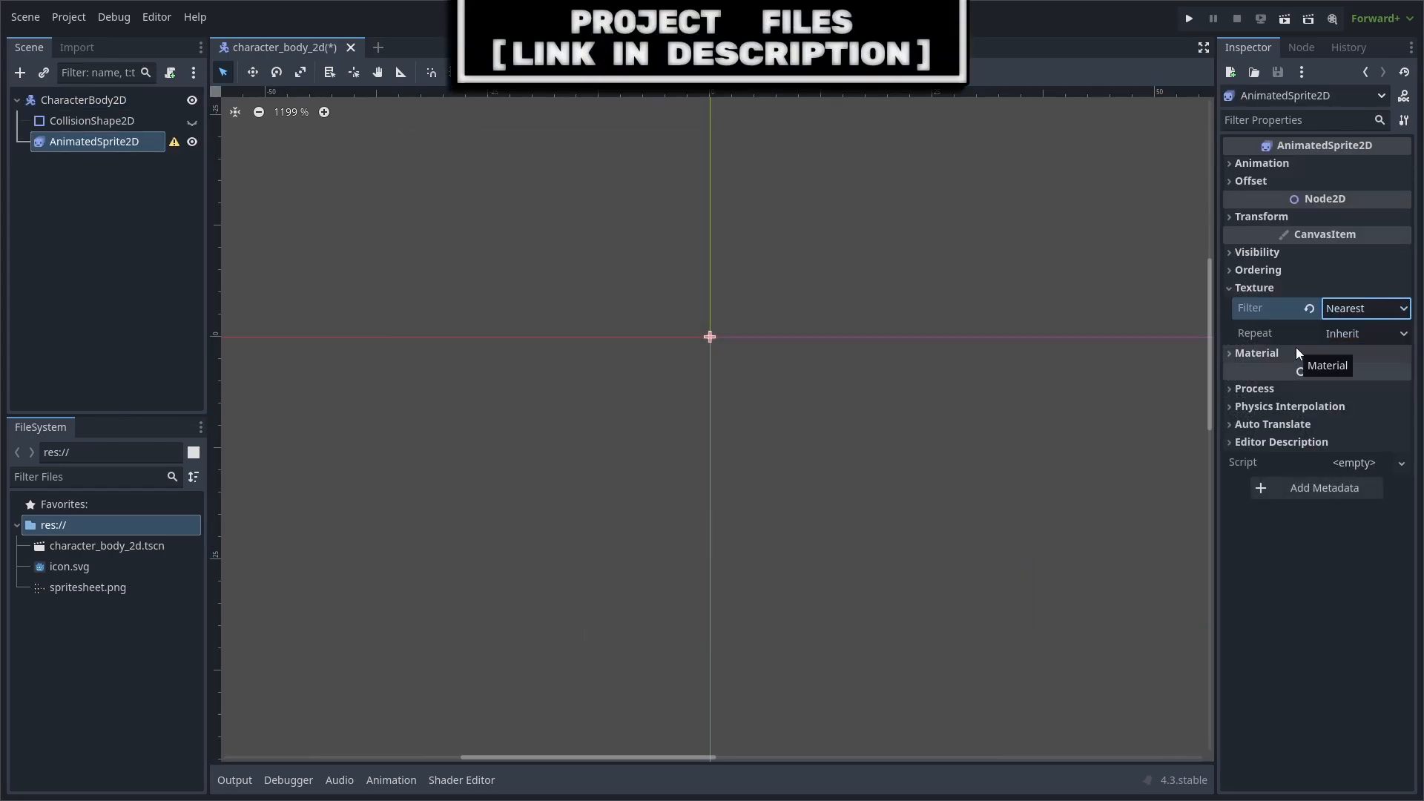
# Create a new SpriteFrames resource for the AnimatedSprite2D and open it for editing.
pyautogui.click(1261, 163)
pyautogui.click(1335, 184)
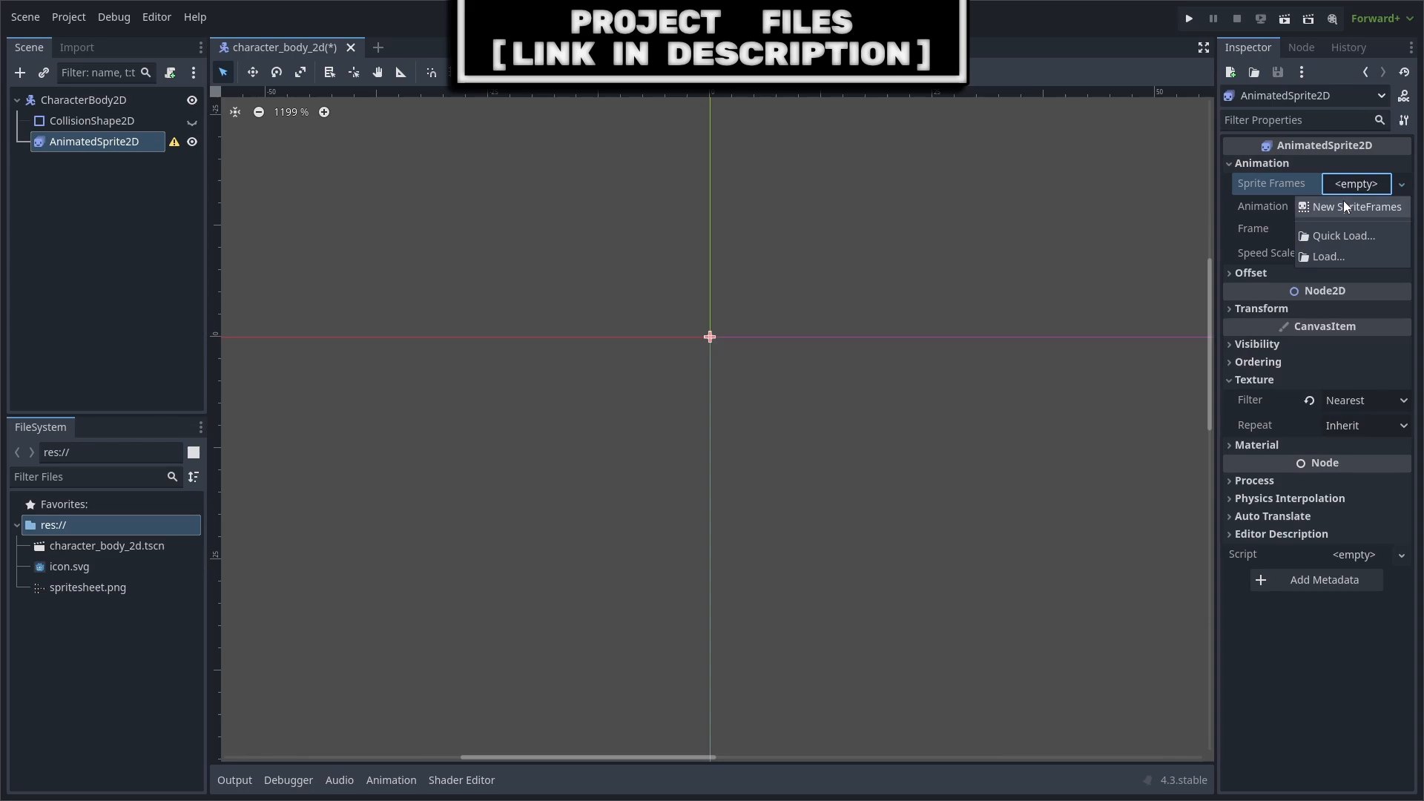
pyautogui.click(1344, 204)
pyautogui.click(1357, 184)
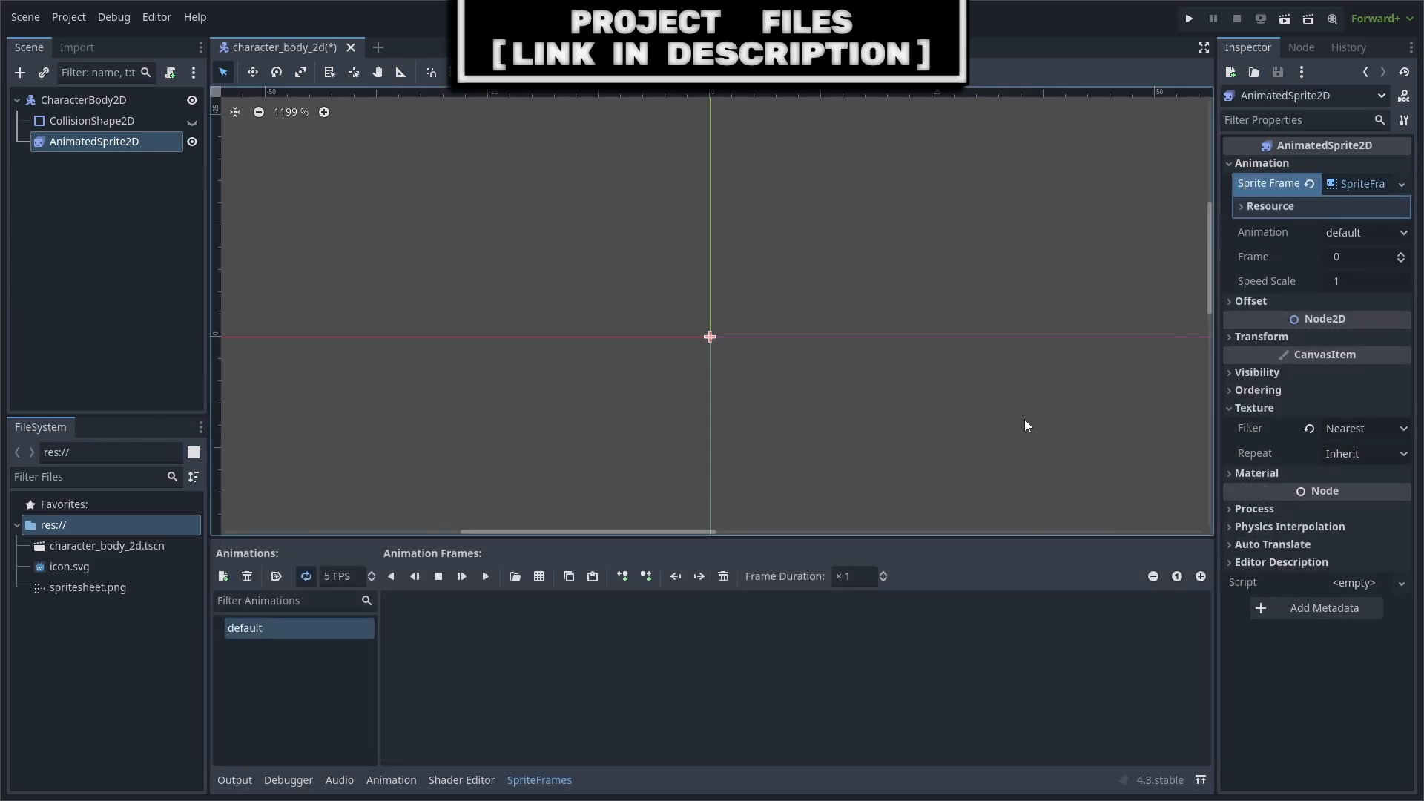
# Load spritesheet.png as the frame source and slice it into 4 horizontal by 3 vertical cells.
pyautogui.click(540, 576)
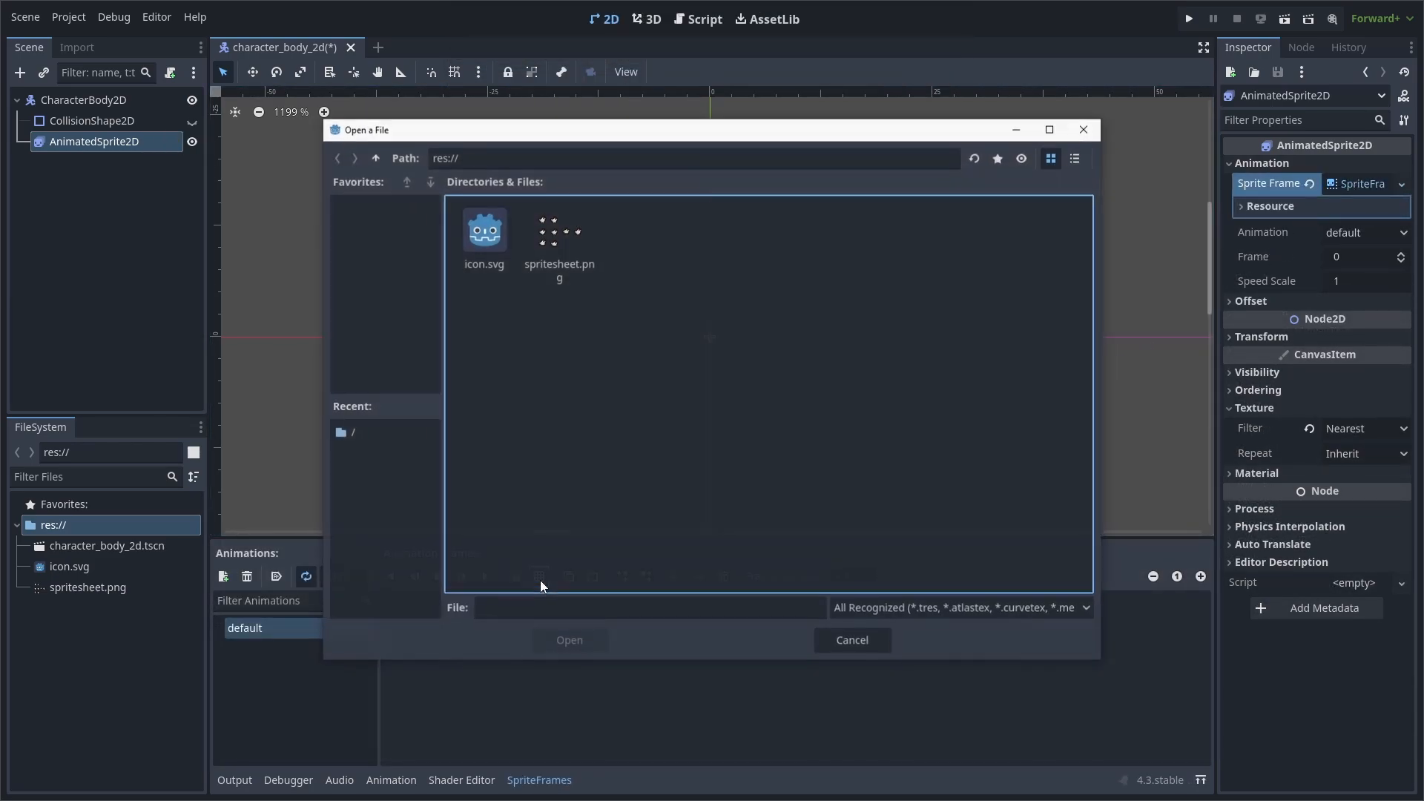
pyautogui.click(566, 269)
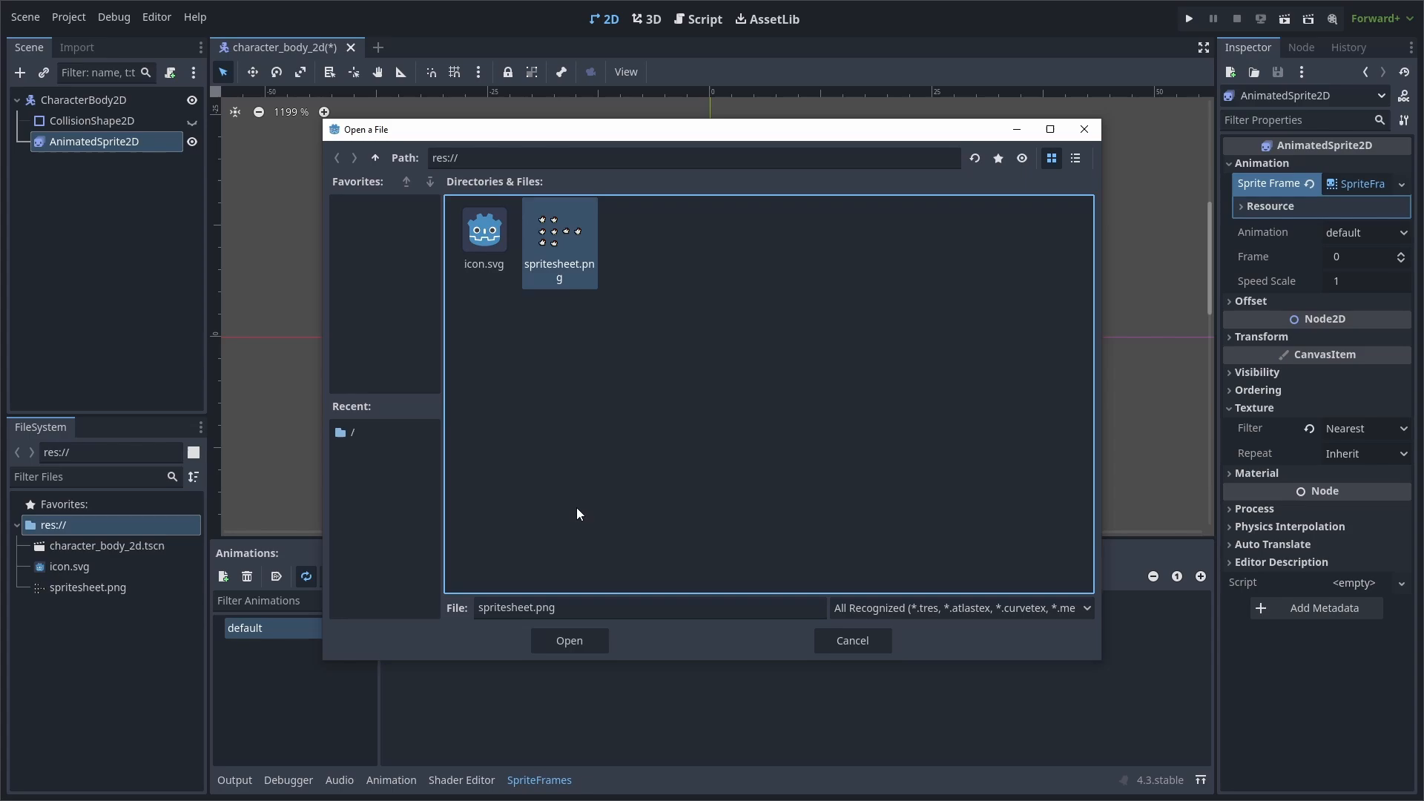
pyautogui.click(573, 639)
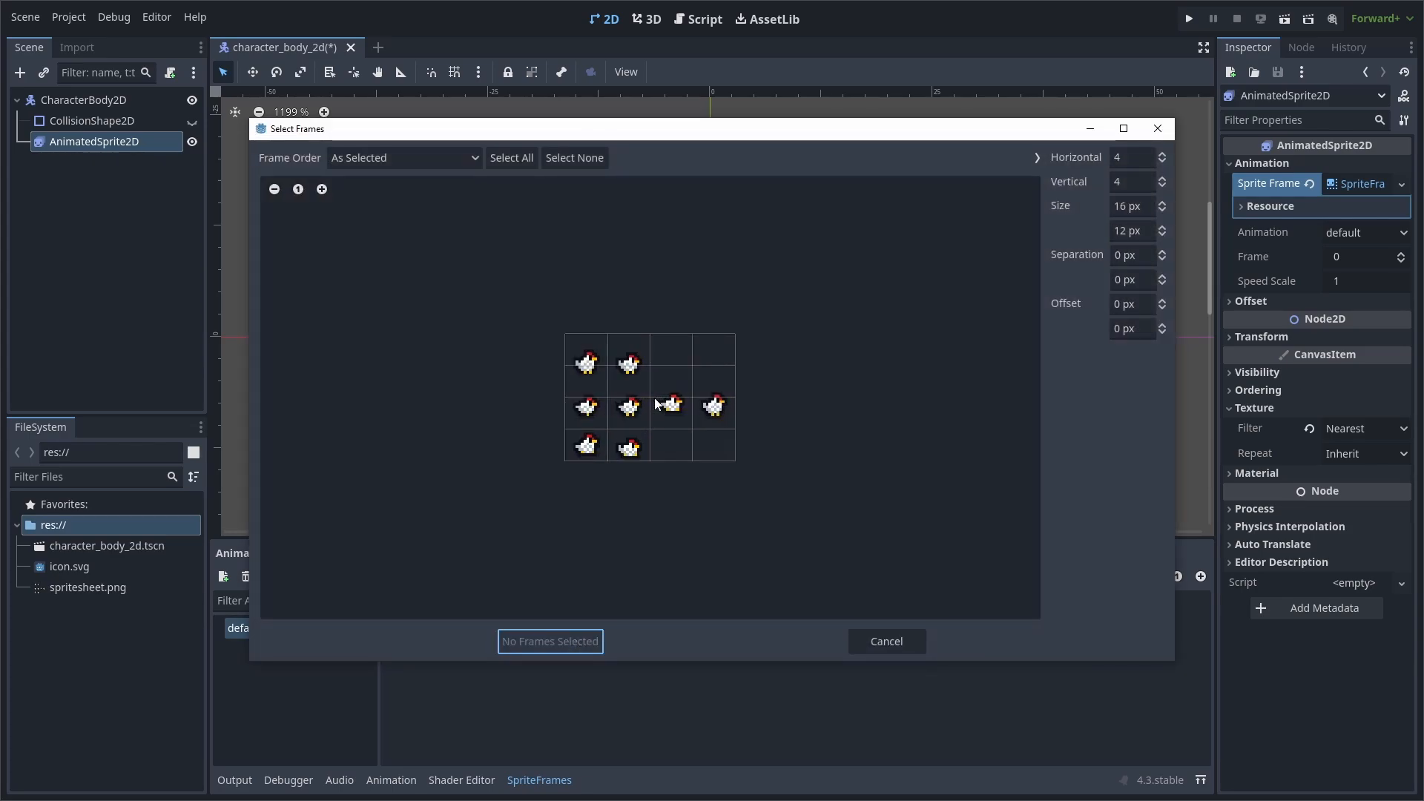
pyautogui.keyDown('ctrl'); pyautogui.scroll(6, 655, 399); pyautogui.keyUp('ctrl')
pyautogui.click(1163, 185)
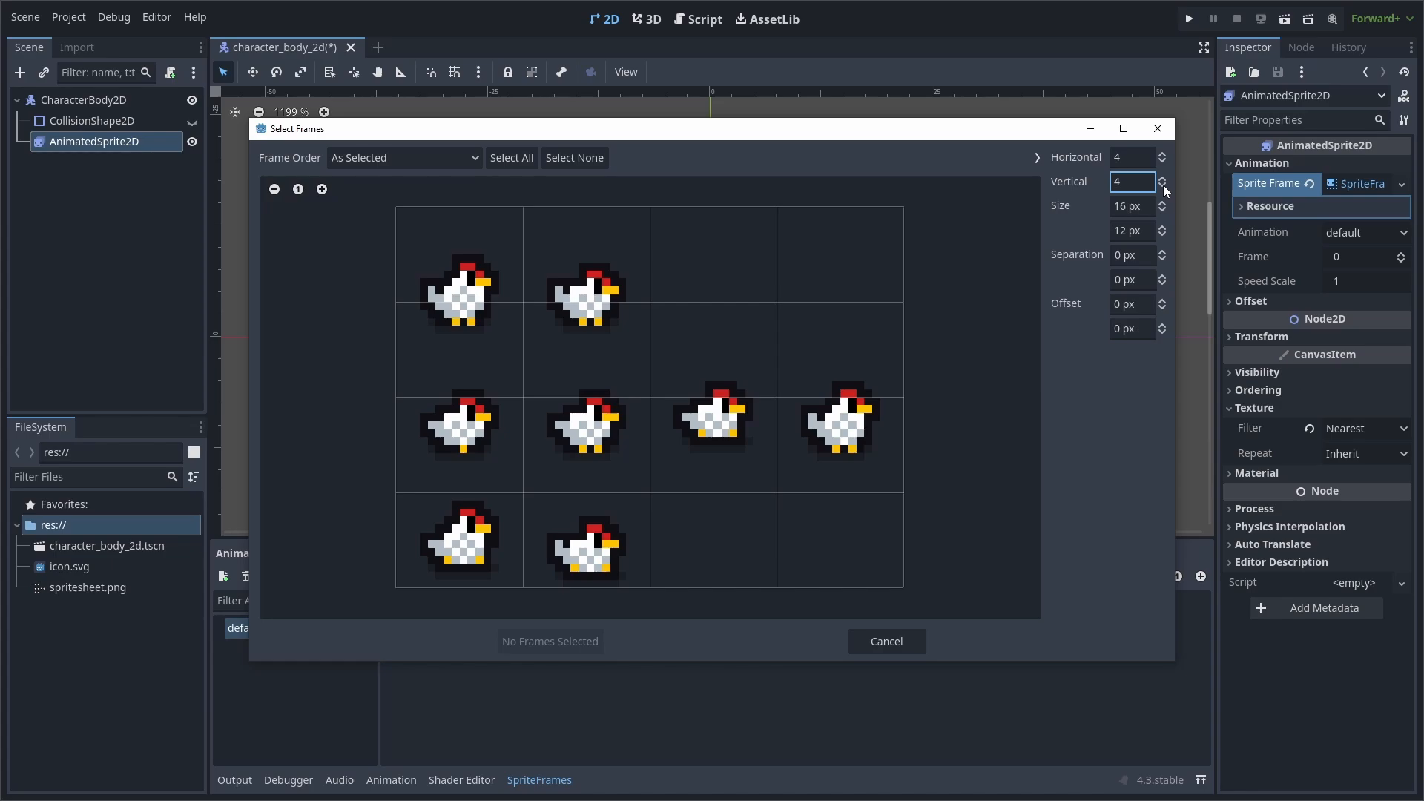
pyautogui.click(1163, 186)
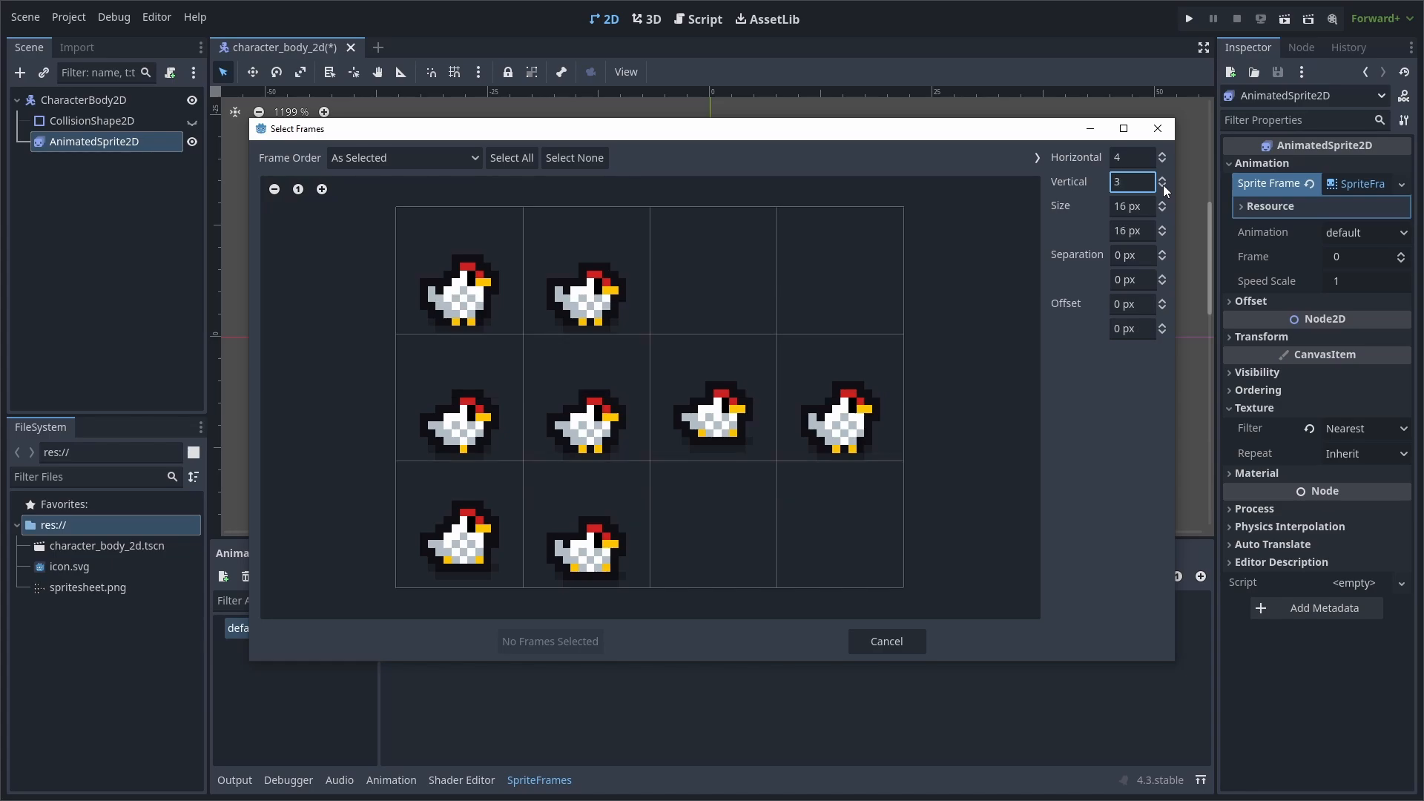
# Add the two chicken frames from the sprite sheet's top row to the default animation.
pyautogui.click(439, 260)
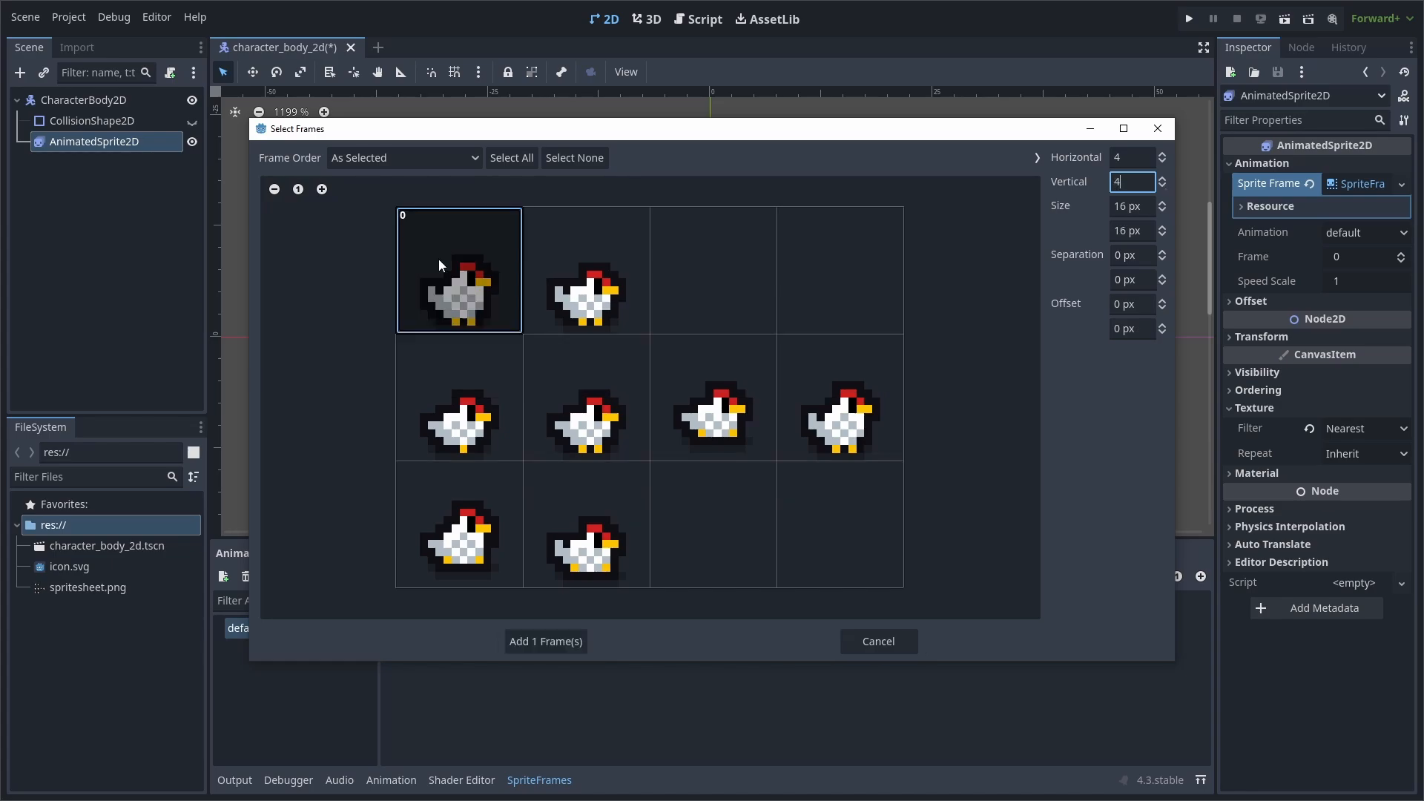
pyautogui.click(568, 261)
pyautogui.click(685, 253)
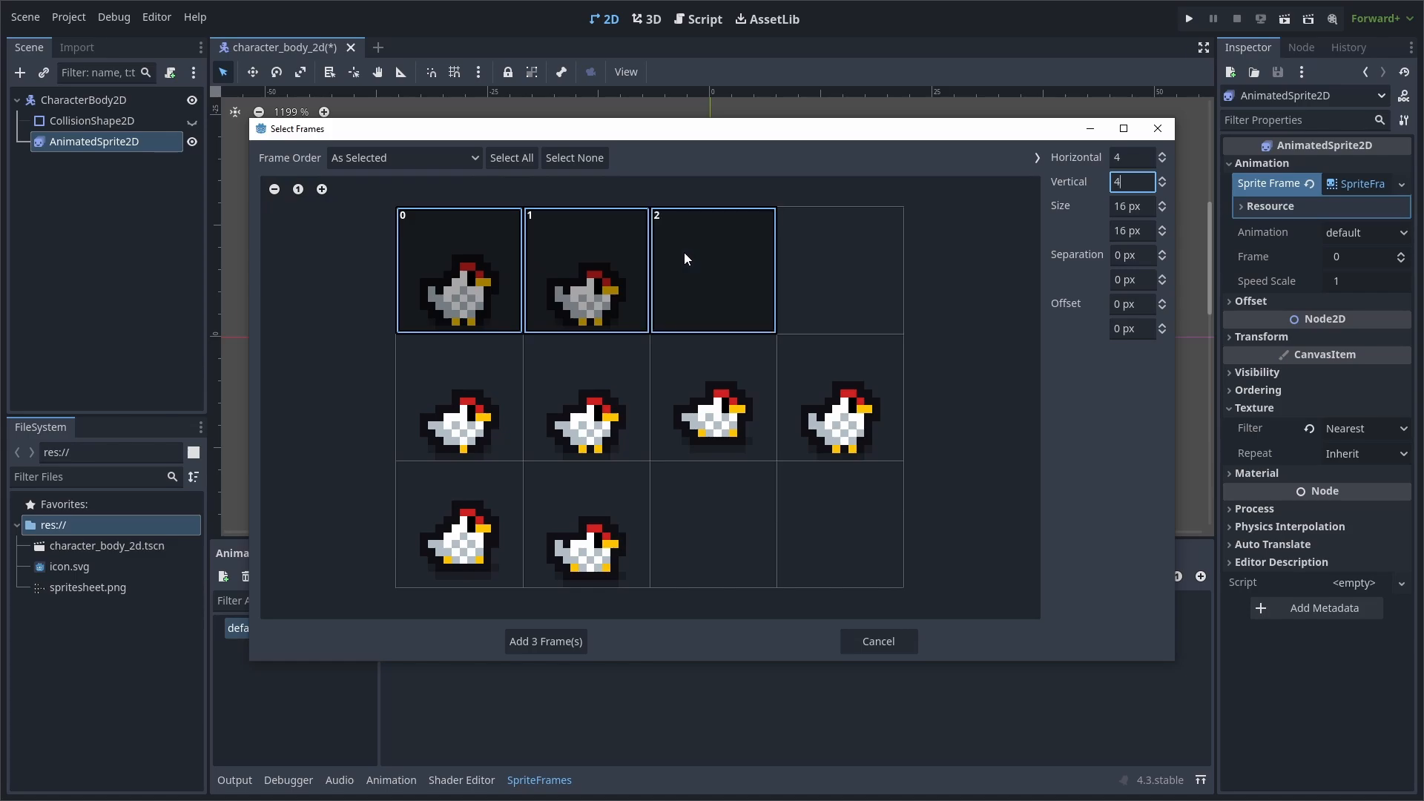
pyautogui.click(702, 240)
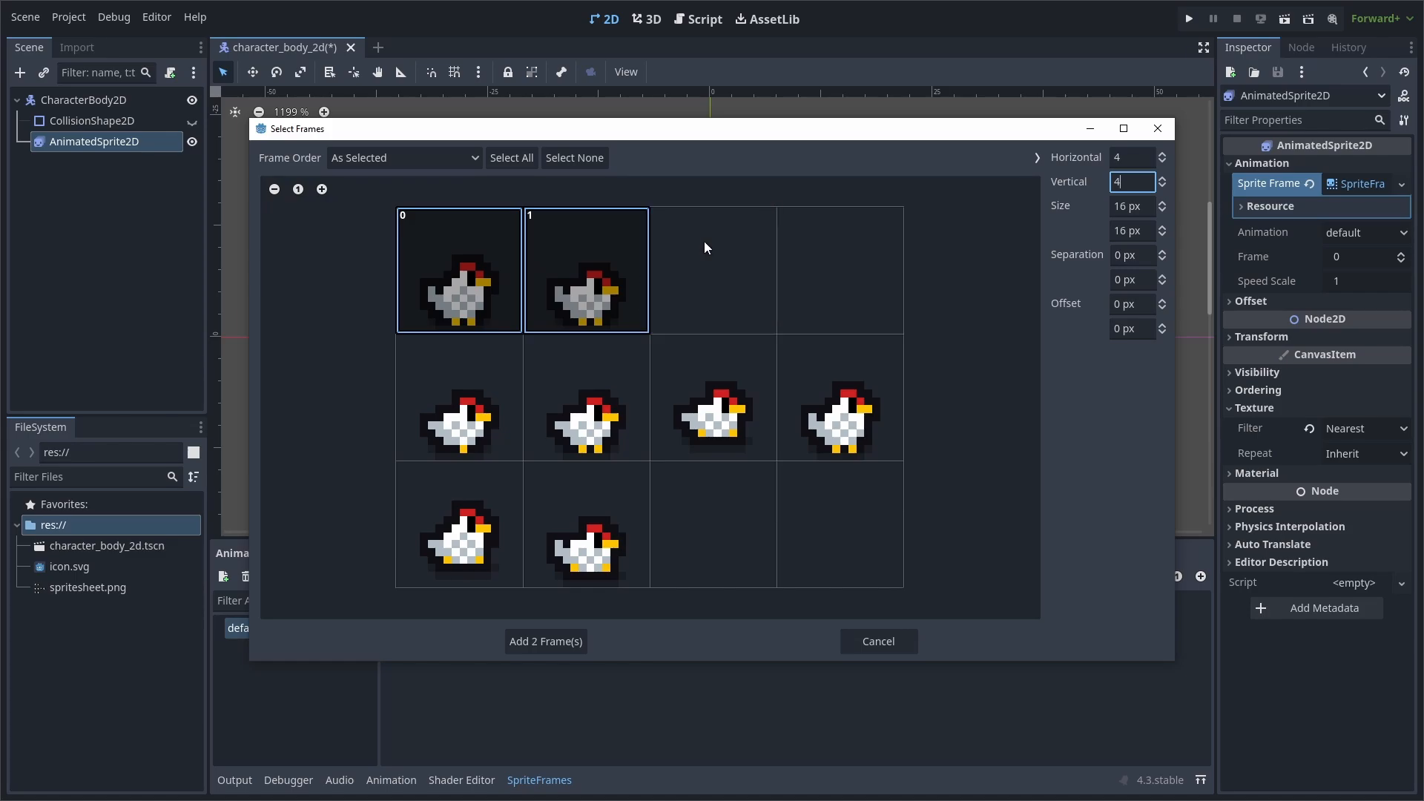
pyautogui.click(562, 643)
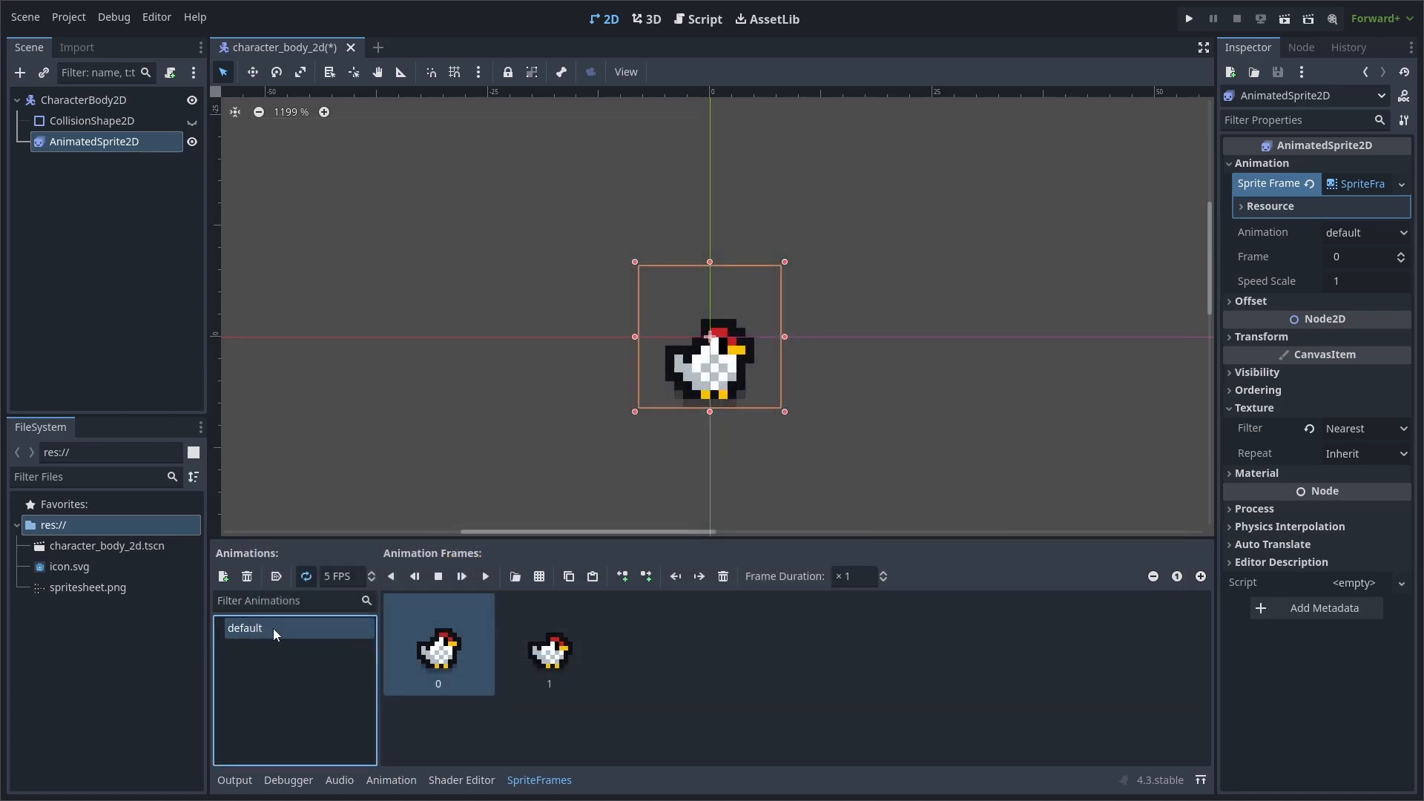
# Rename the default animation to idle.
pyautogui.doubleClick(268, 629)
pyautogui.hotkey('ctrl', 'a')
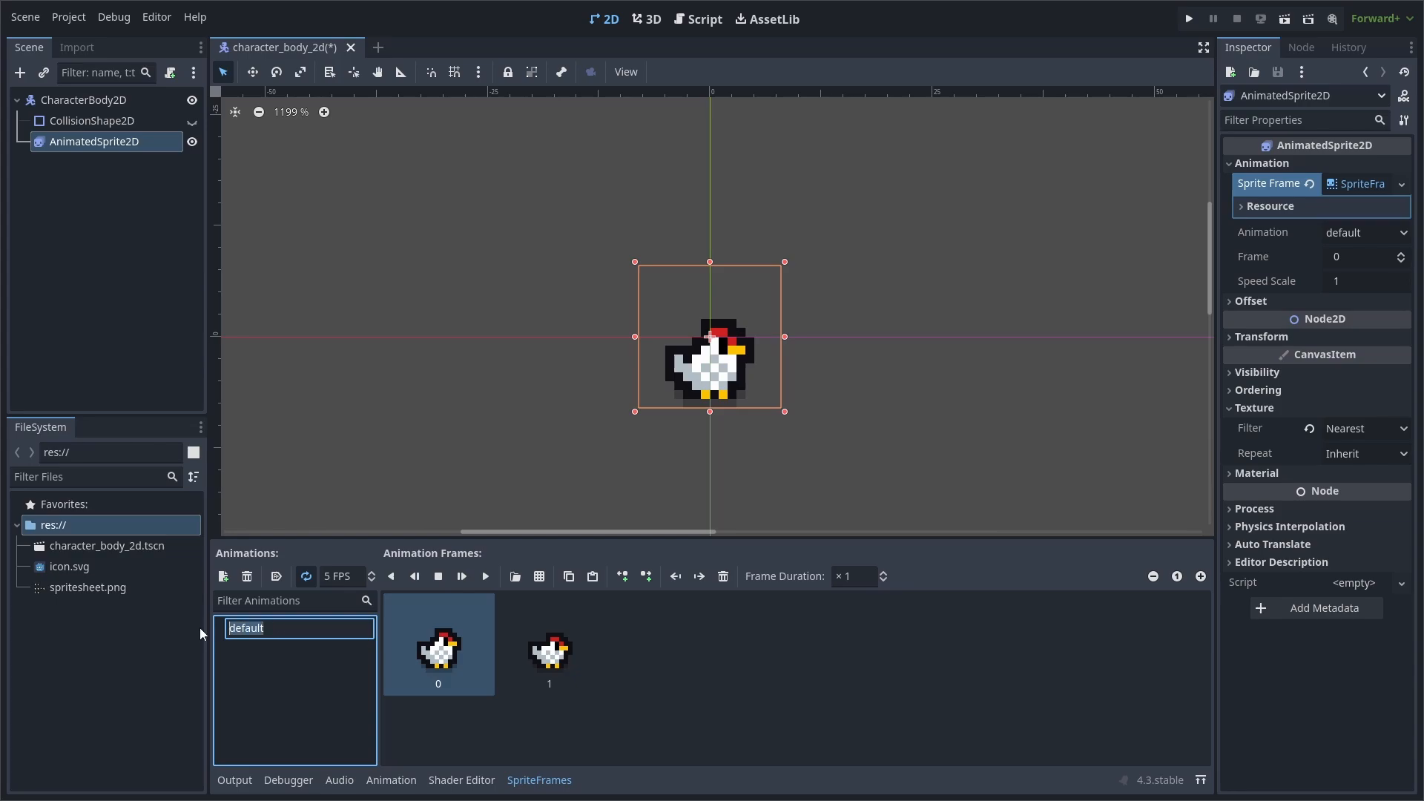
pyautogui.write('idle')
pyautogui.press('Return')
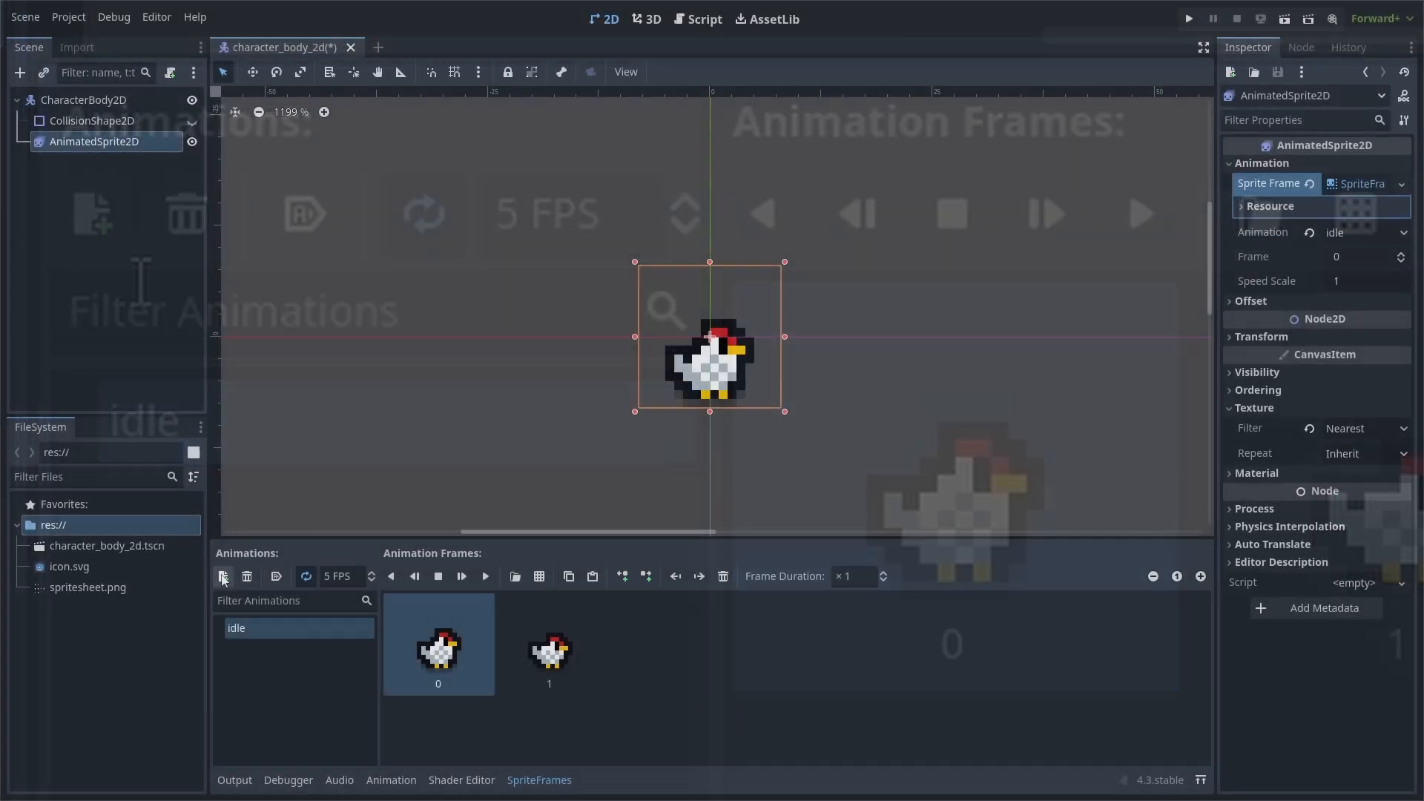
# Add three new animations and name the first of them walk.
pyautogui.click(93, 215)
pyautogui.click(93, 215)
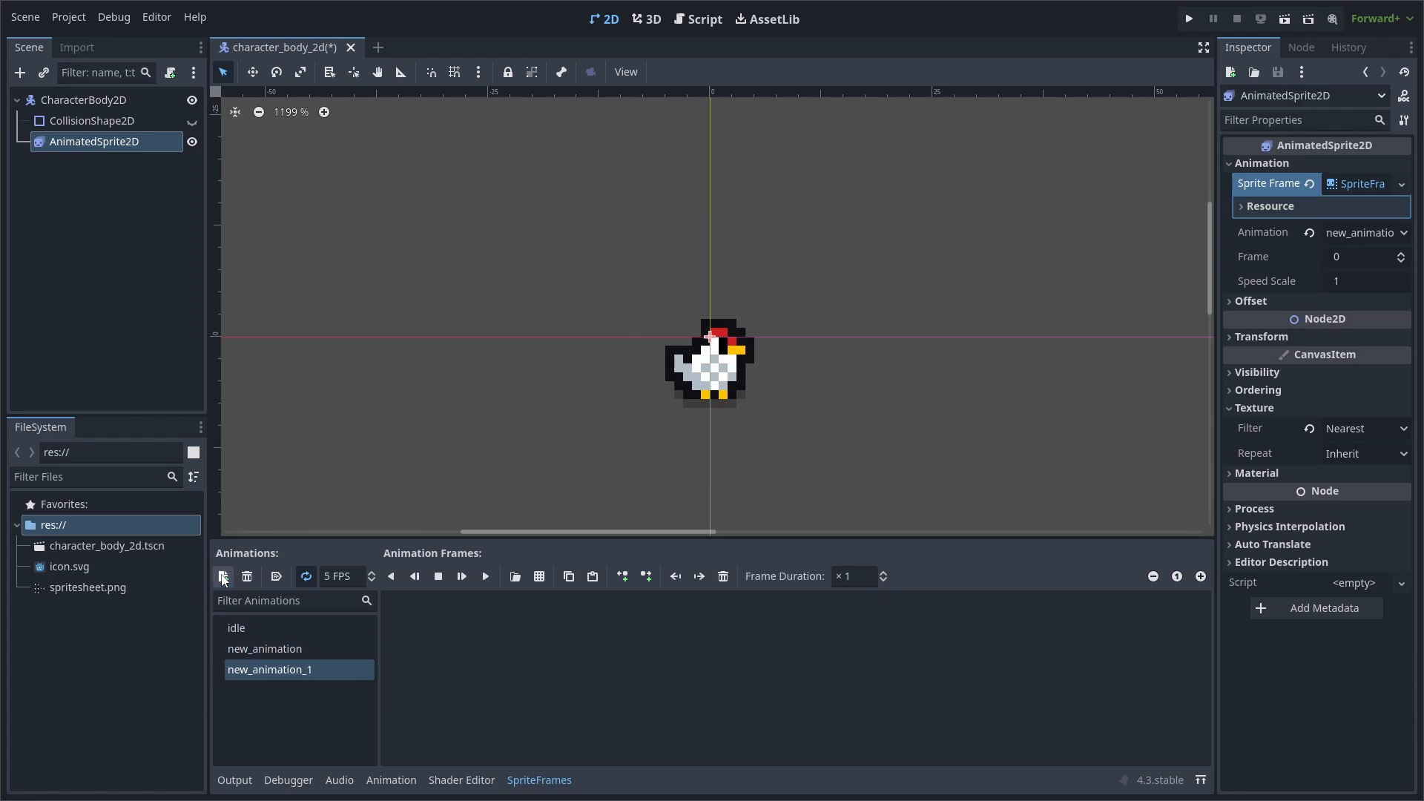
pyautogui.click(93, 215)
pyautogui.click(271, 649)
pyautogui.click(271, 649)
pyautogui.write('walk')
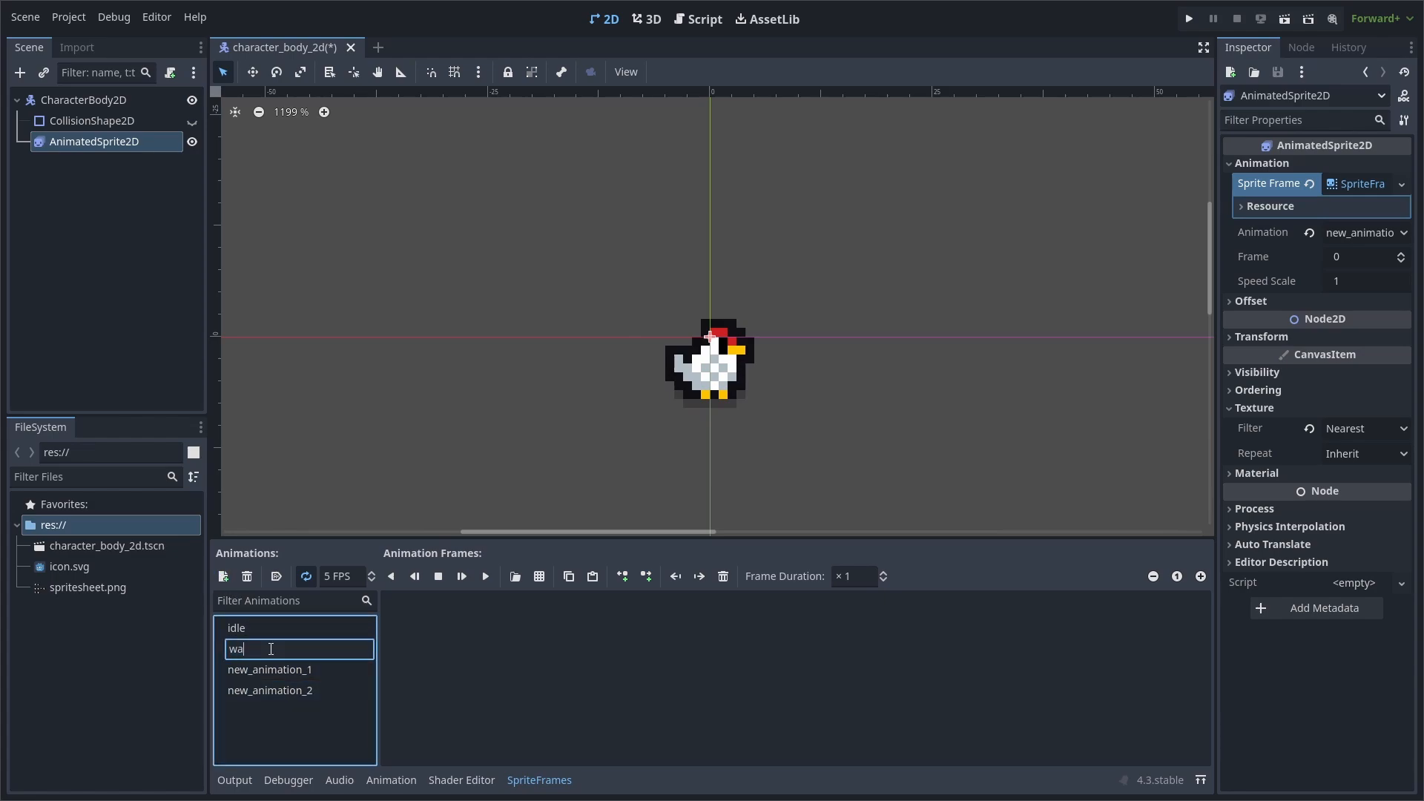
pyautogui.press('Return')
# Rename the two remaining new animations to jump and fall.
pyautogui.doubleClick(270, 649)
pyautogui.write('jump')
pyautogui.press('Return')
pyautogui.click(271, 670)
pyautogui.click(271, 670)
pyautogui.write('fall')
pyautogui.press('Return')
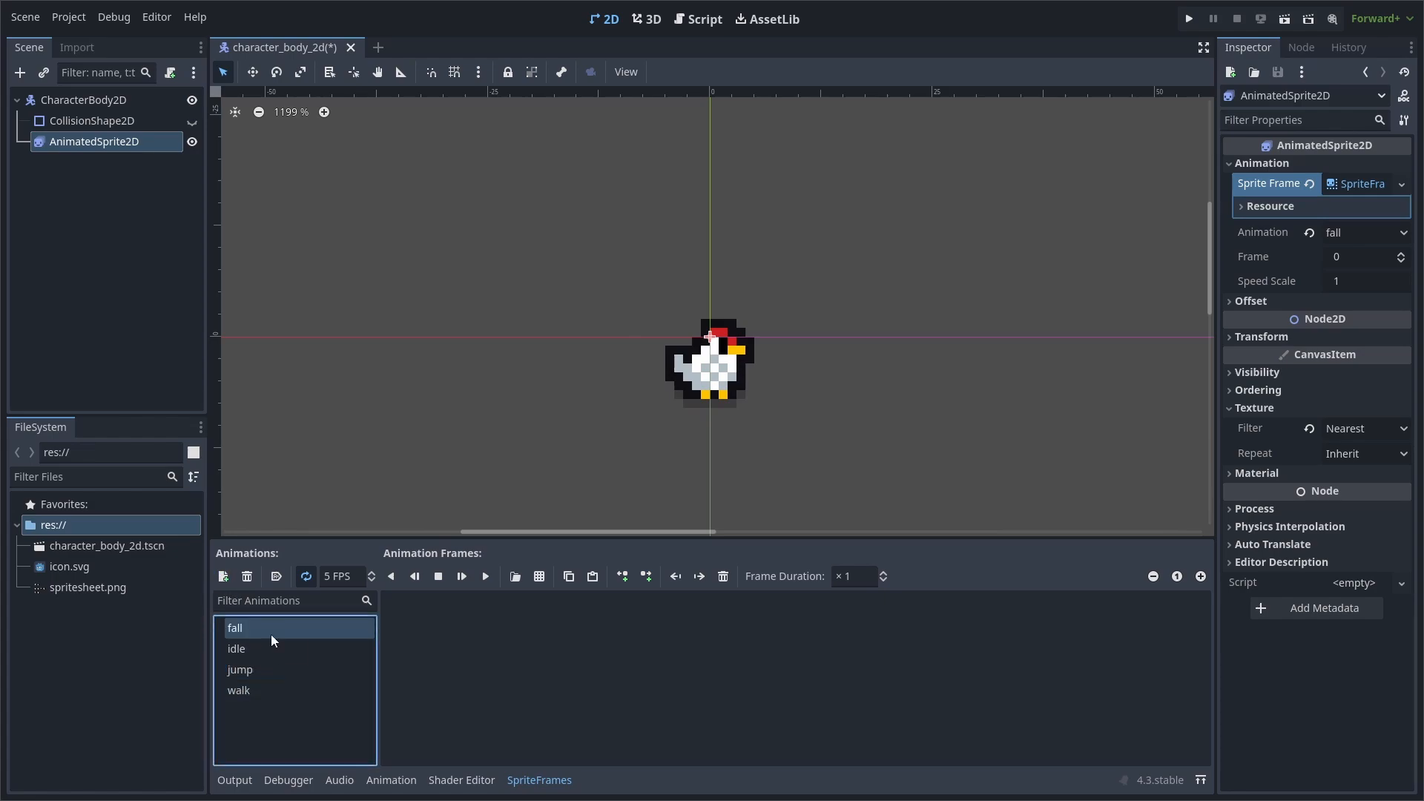
# Add the second frame of the sprite sheet's bottom row to the fall animation.
pyautogui.click(539, 577)
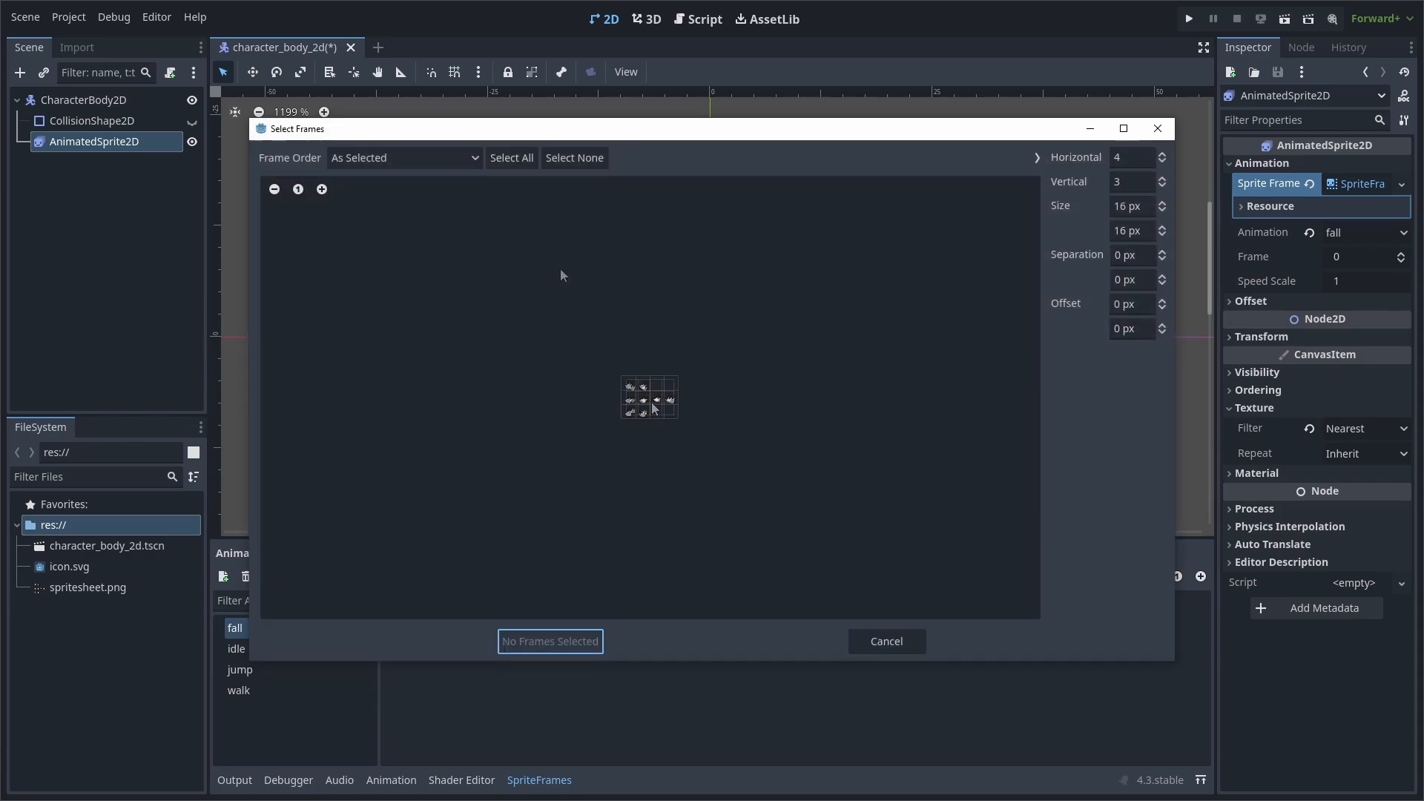
pyautogui.click(593, 514)
pyautogui.click(546, 642)
# Add the first frame of spritesheet.png's bottom row to the jump animation.
pyautogui.click(252, 669)
pyautogui.click(539, 576)
pyautogui.doubleClick(505, 238)
pyautogui.keyDown('ctrl'); pyautogui.scroll(11, 646, 386); pyautogui.keyUp('ctrl')
pyautogui.click(520, 486)
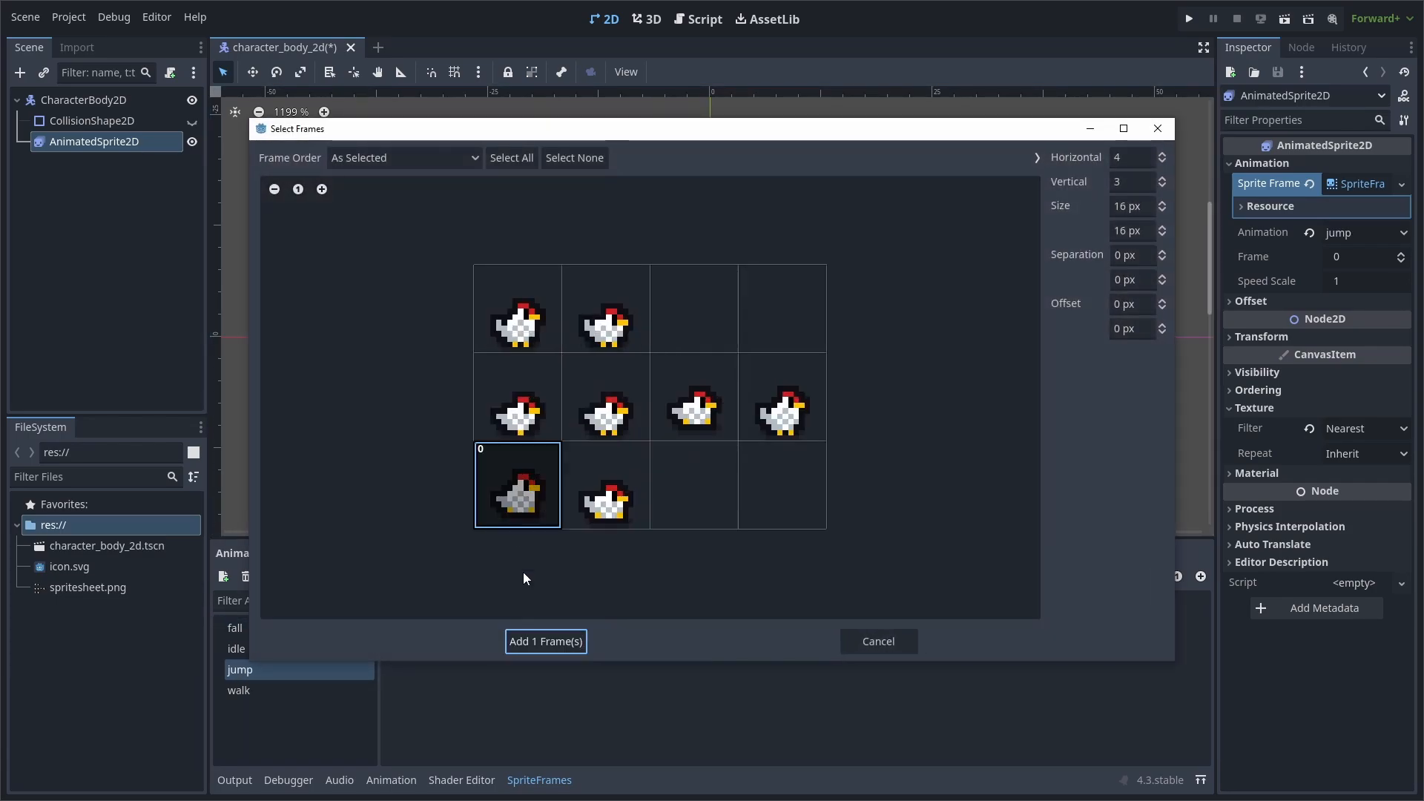
pyautogui.click(544, 641)
# Add the four frames of spritesheet.png's middle row to the walk animation.
pyautogui.click(252, 691)
pyautogui.click(539, 574)
pyautogui.doubleClick(504, 237)
pyautogui.keyDown('ctrl'); pyautogui.scroll(8, 608, 316); pyautogui.keyUp('ctrl')
pyautogui.moveTo(540, 397); pyautogui.dragTo(762, 401)
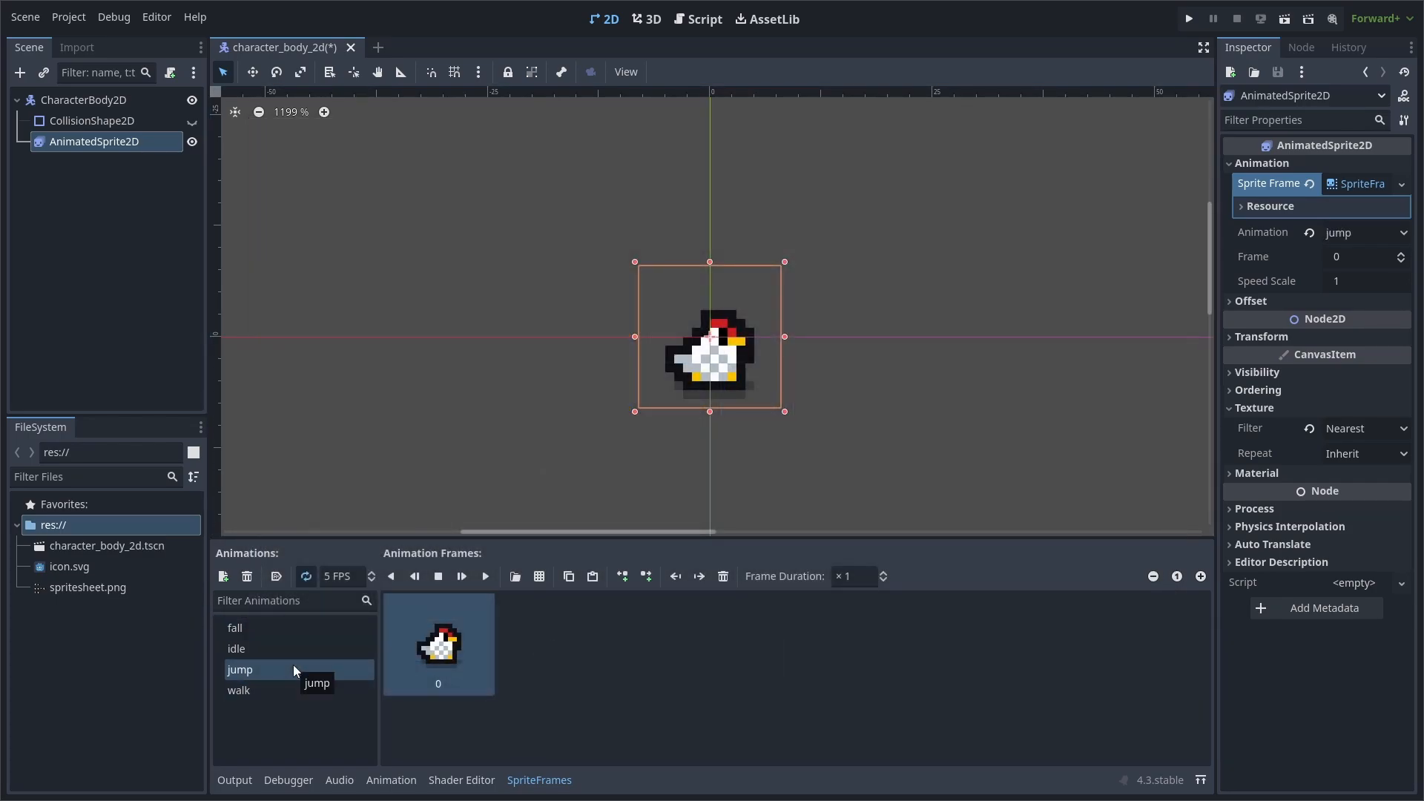
# Turn off looping for the fall animation and set the walk animation's speed to 8 FPS.
pyautogui.click(284, 629)
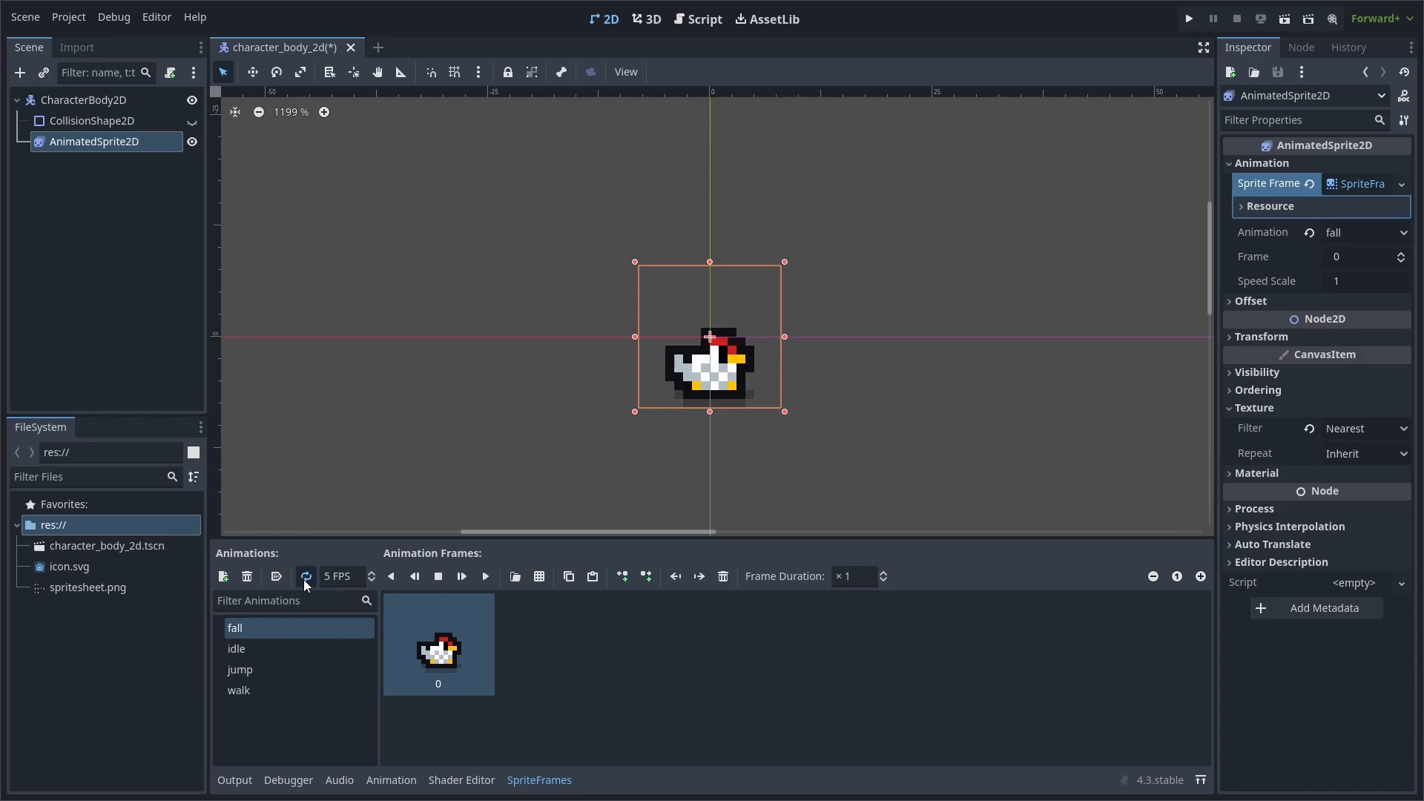
pyautogui.click(243, 691)
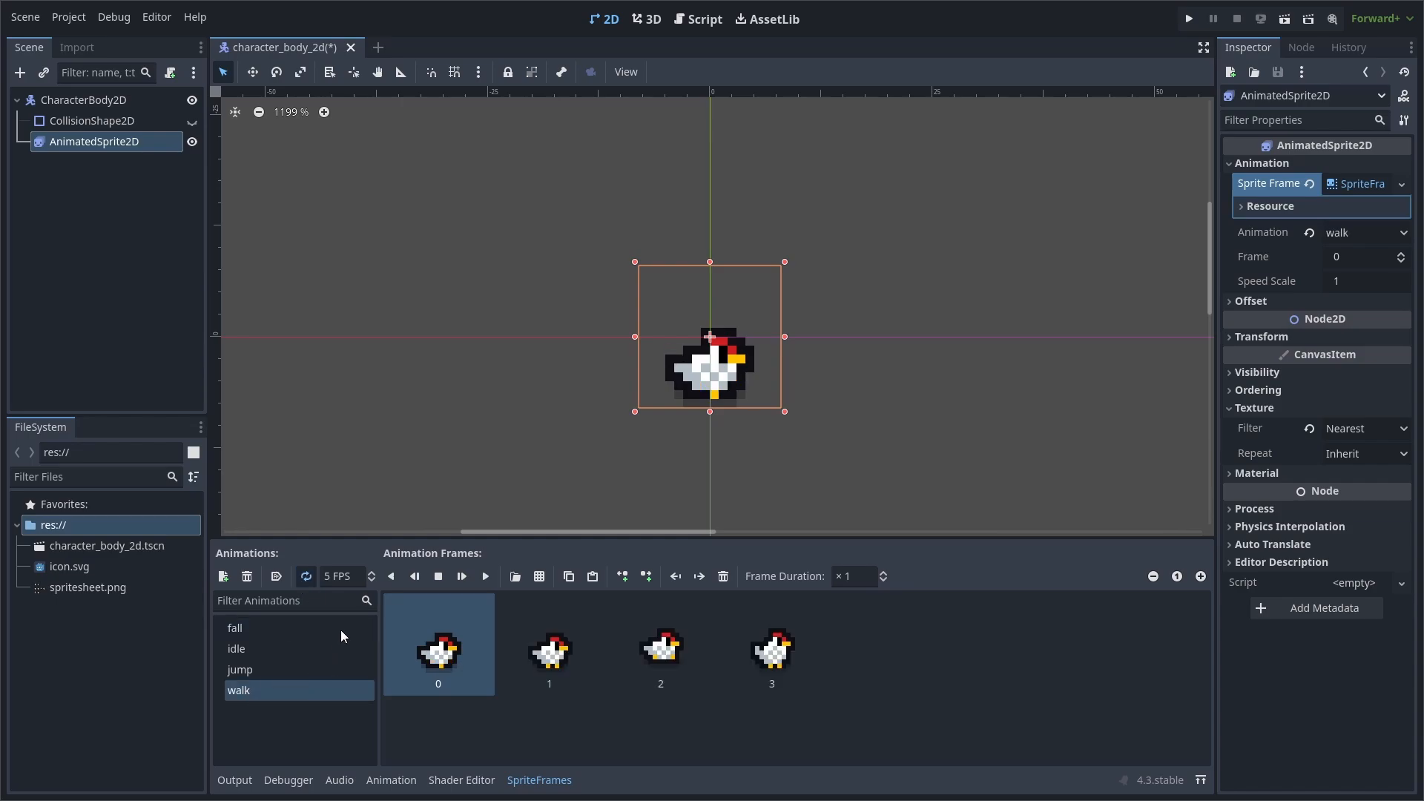
pyautogui.click(362, 576)
pyautogui.write('7')
pyautogui.click(372, 573)
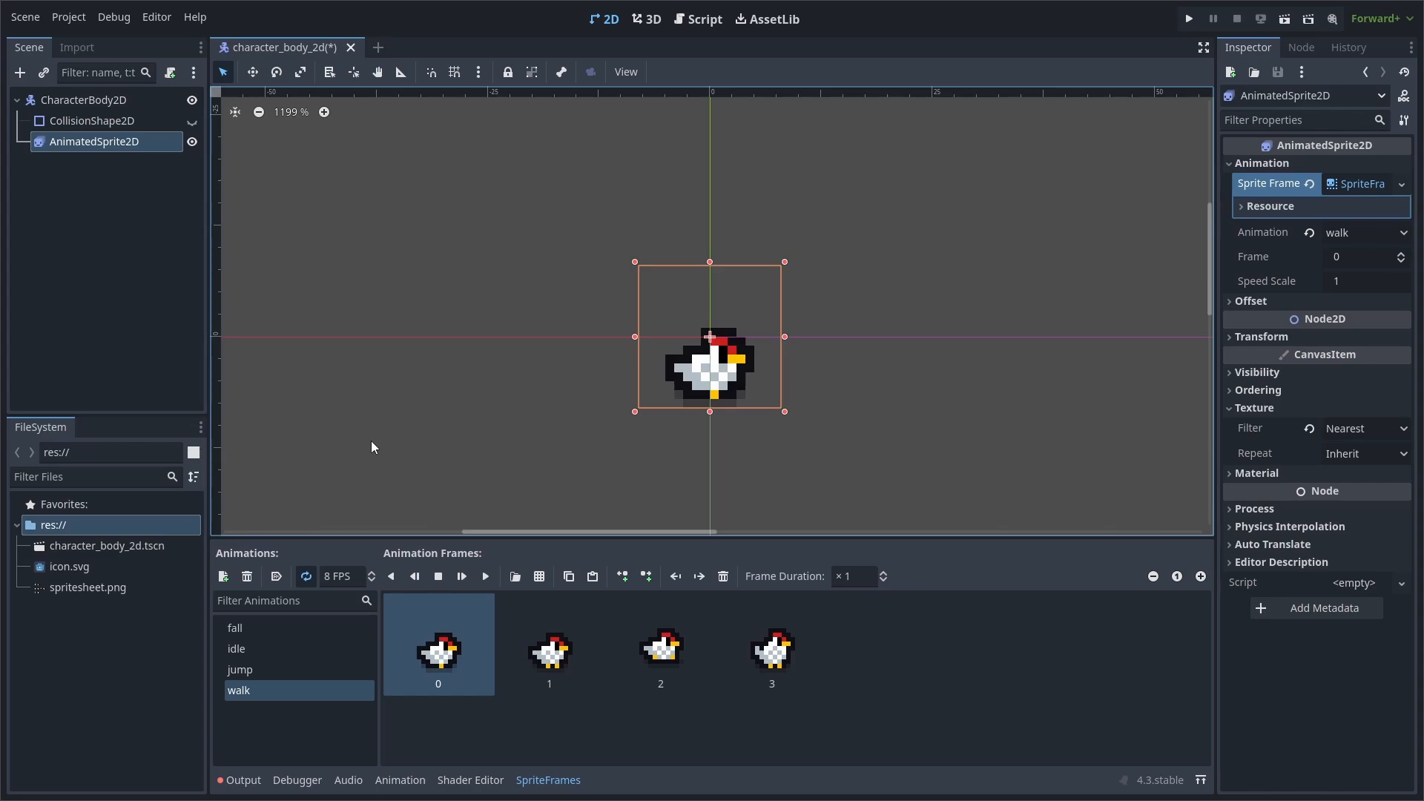
# Attach a new GDScript, character_body_2d.gd, to the CharacterBody2D node.
pyautogui.click(83, 99)
pyautogui.click(170, 72)
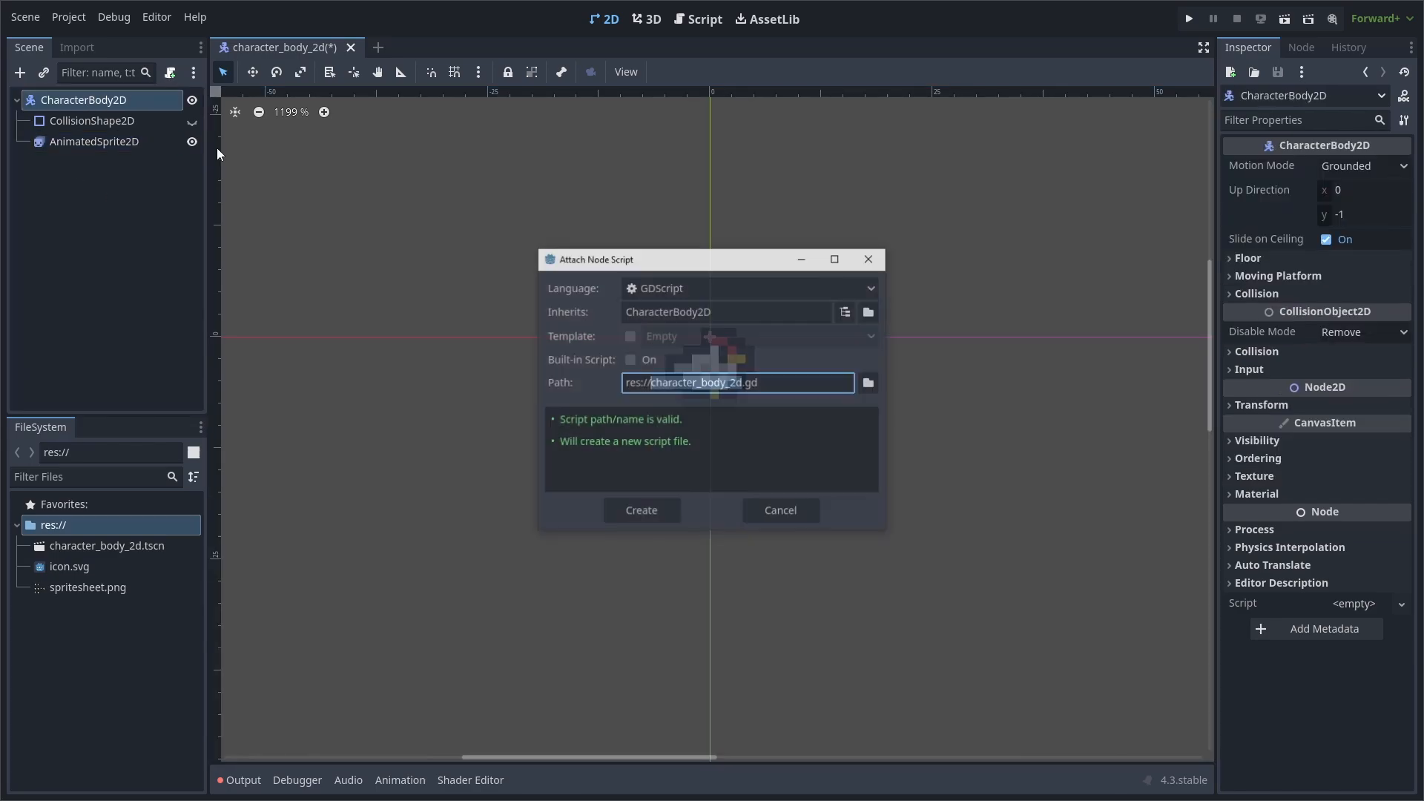
pyautogui.click(630, 509)
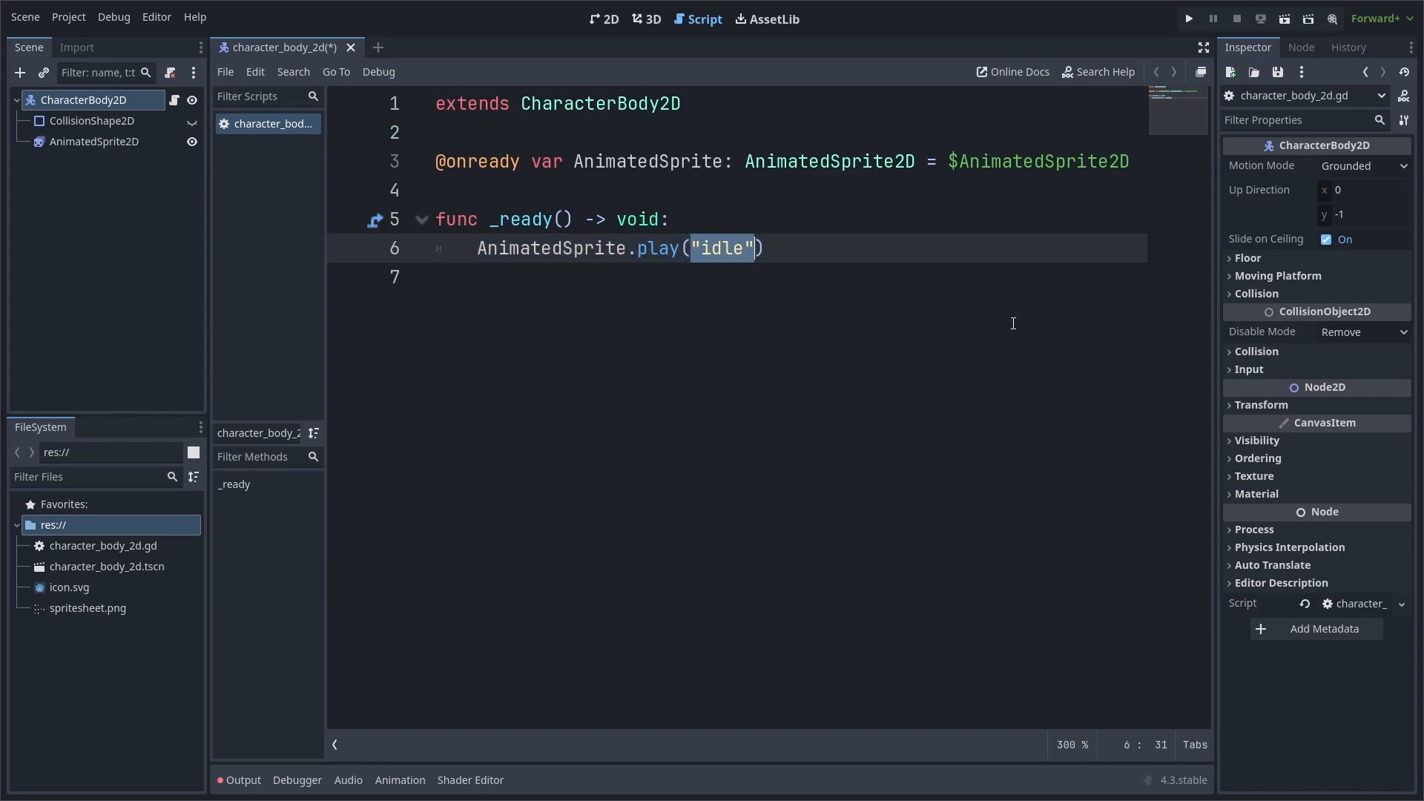
# Connect the AnimatedSprite2D's animation_finished signal to the CharacterBody2D script.
pyautogui.click(1013, 323)
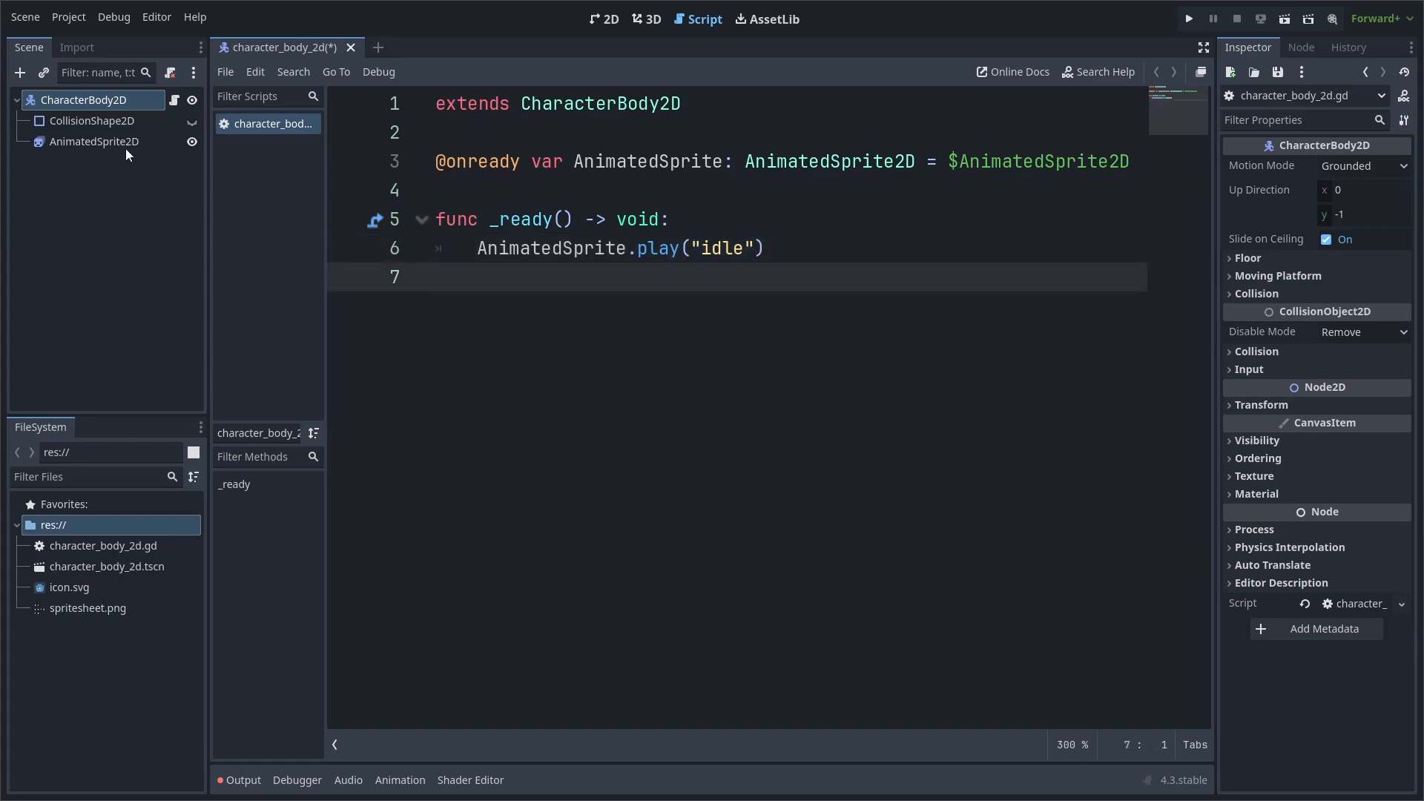
pyautogui.click(100, 144)
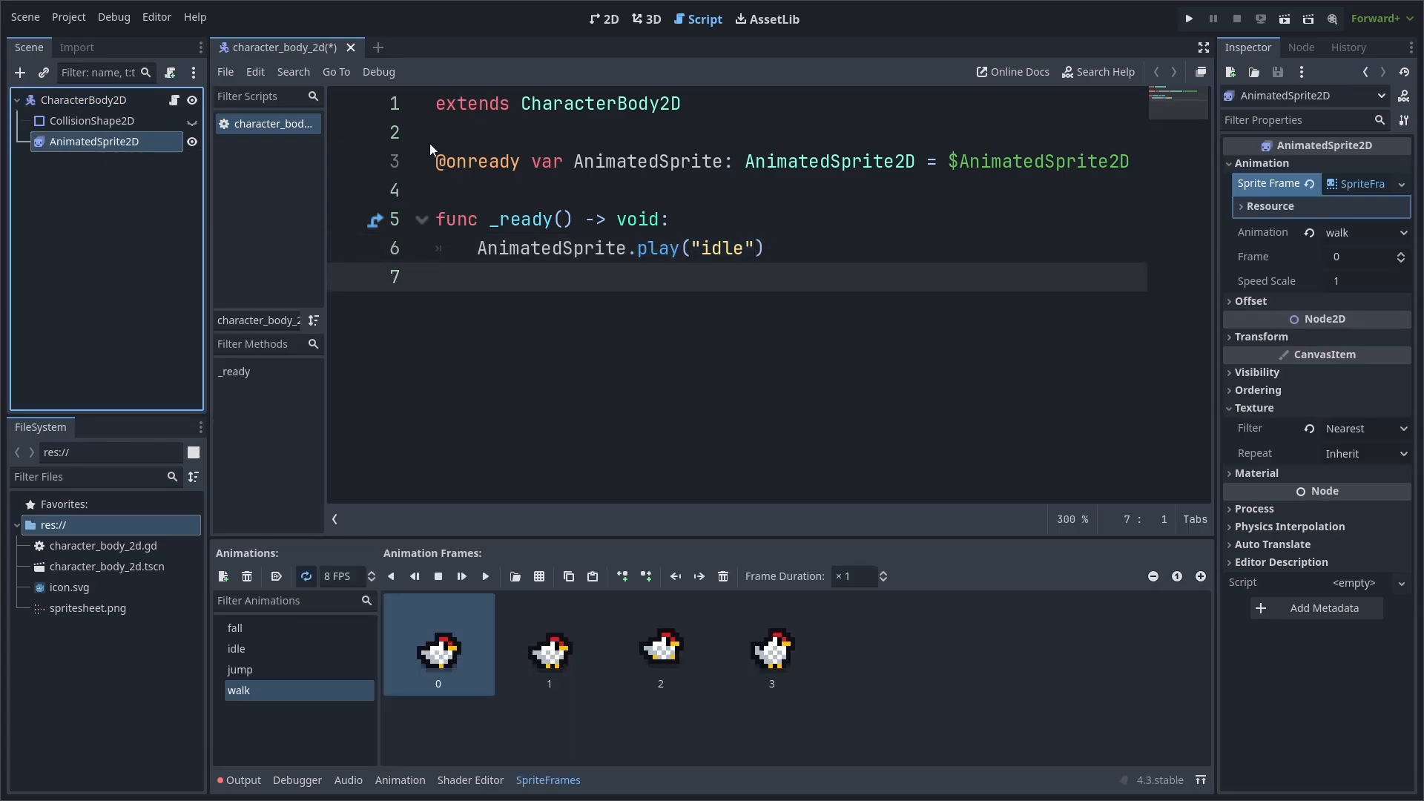
pyautogui.click(1299, 48)
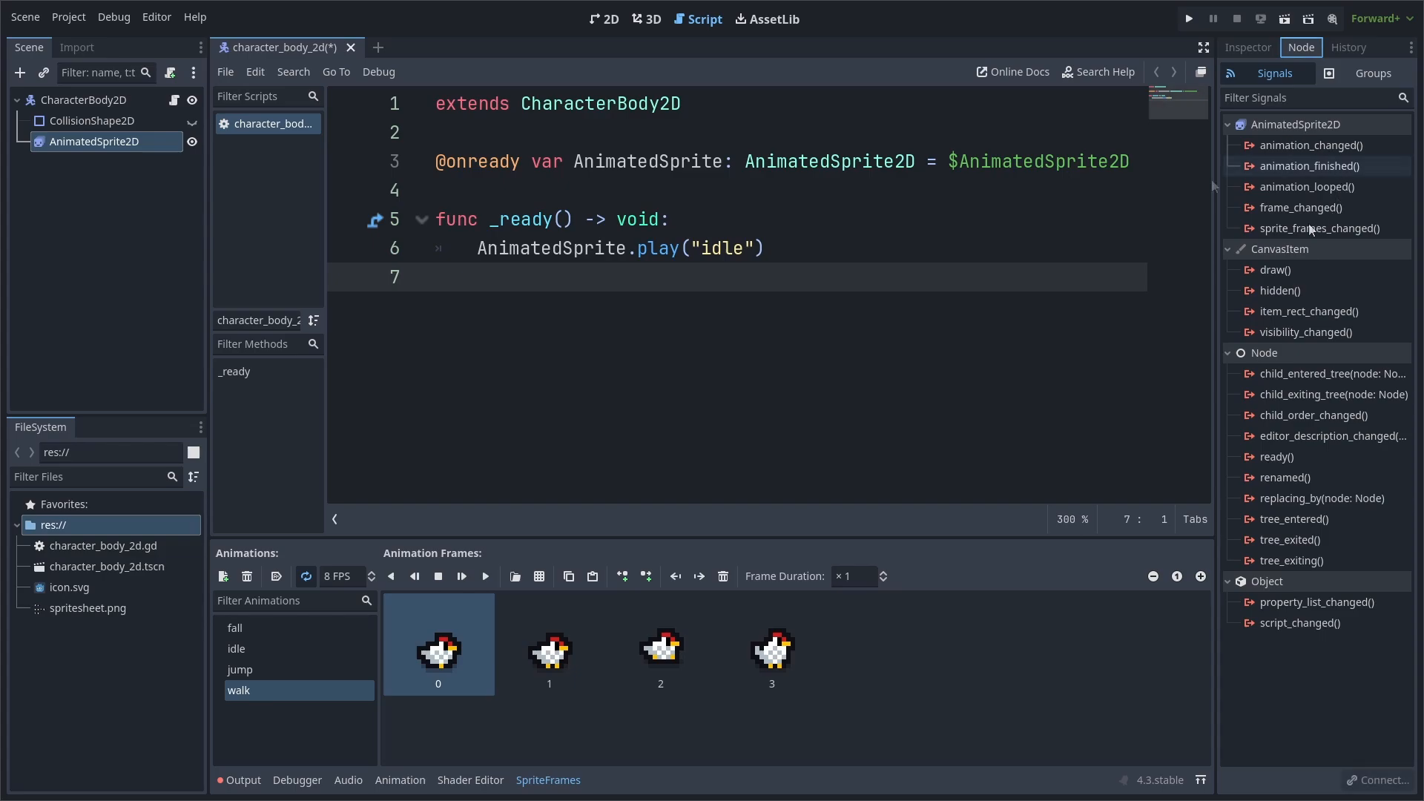
pyautogui.click(1261, 166)
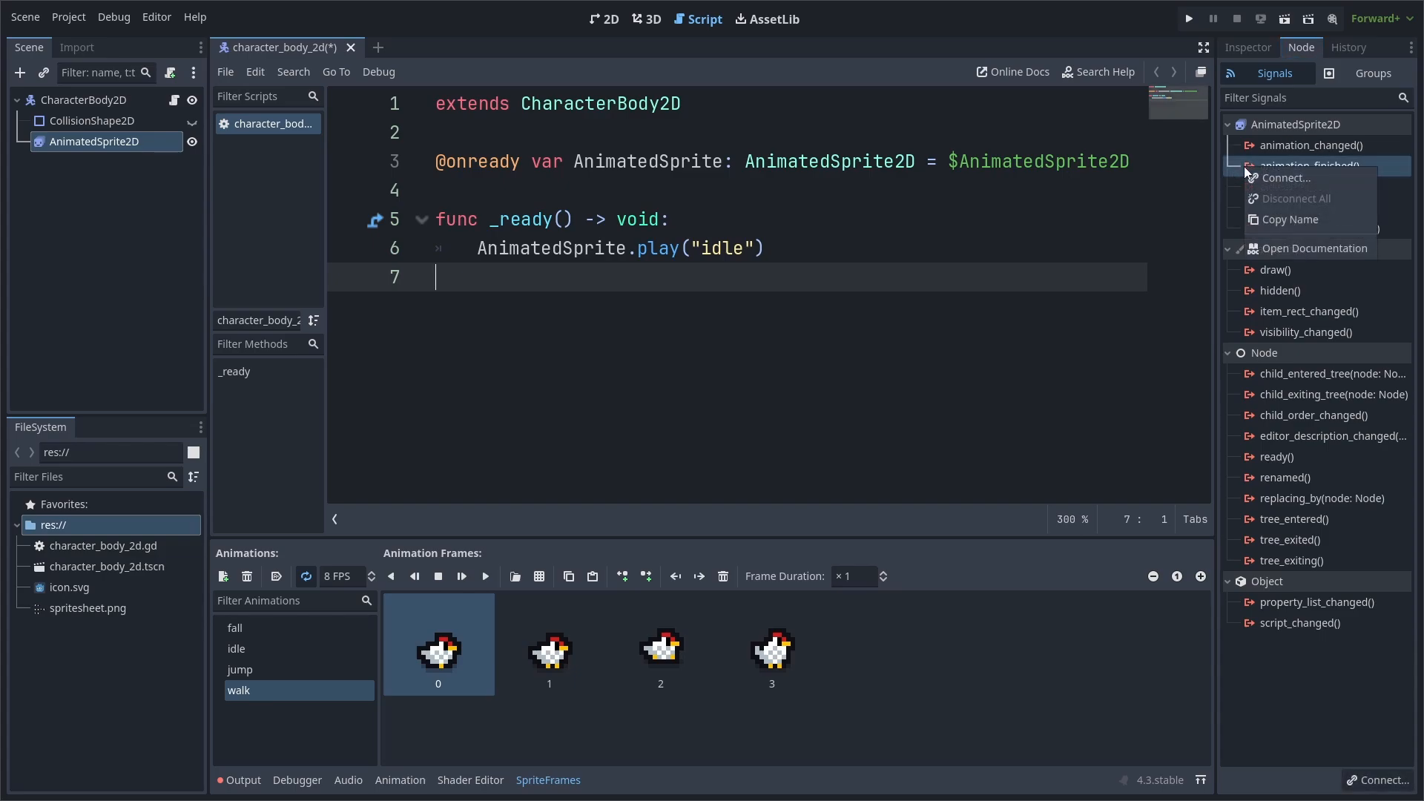
pyautogui.doubleClick(1269, 171)
pyautogui.click(661, 568)
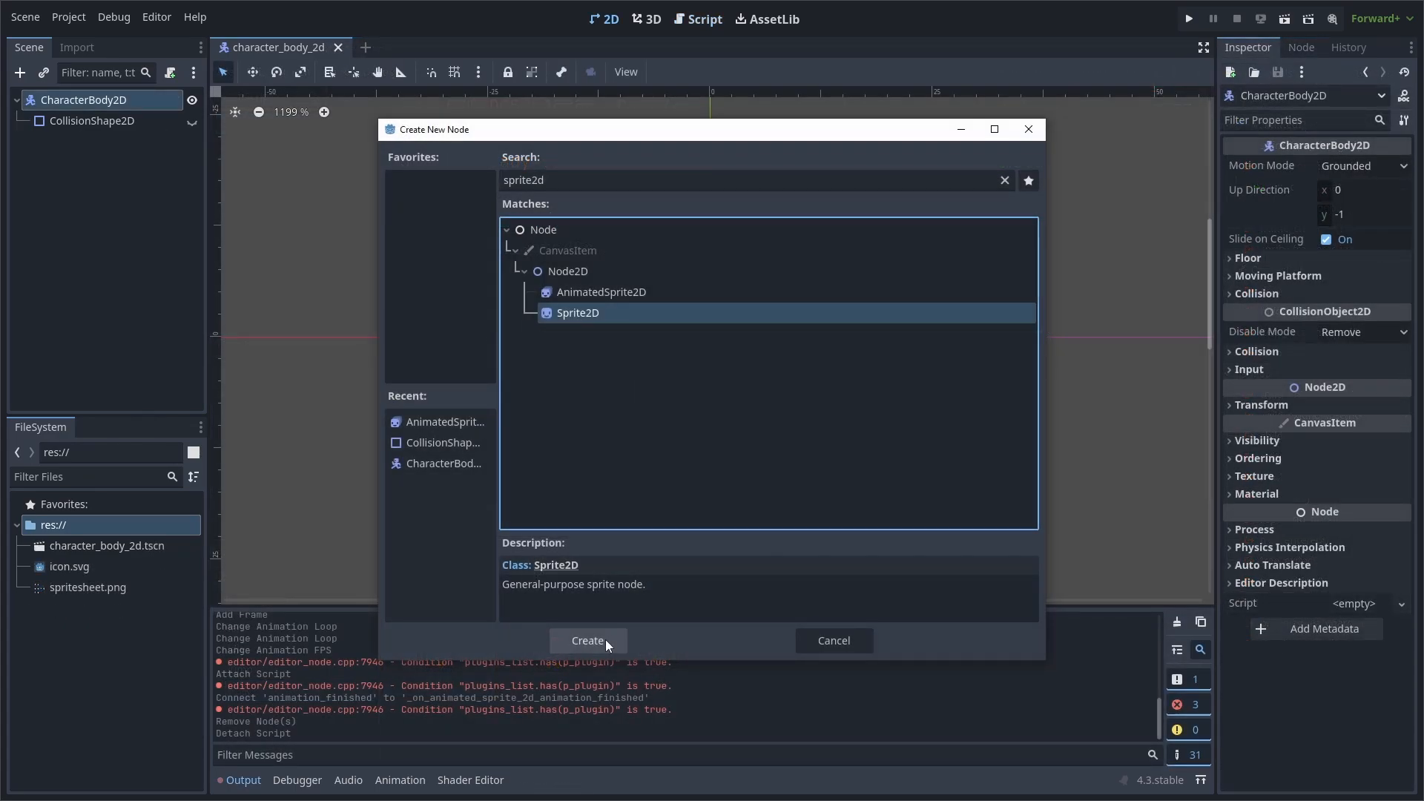
# Add a Sprite2D node under CharacterBody2D and load spritesheet.png as its texture.
pyautogui.click(606, 639)
pyautogui.click(1326, 165)
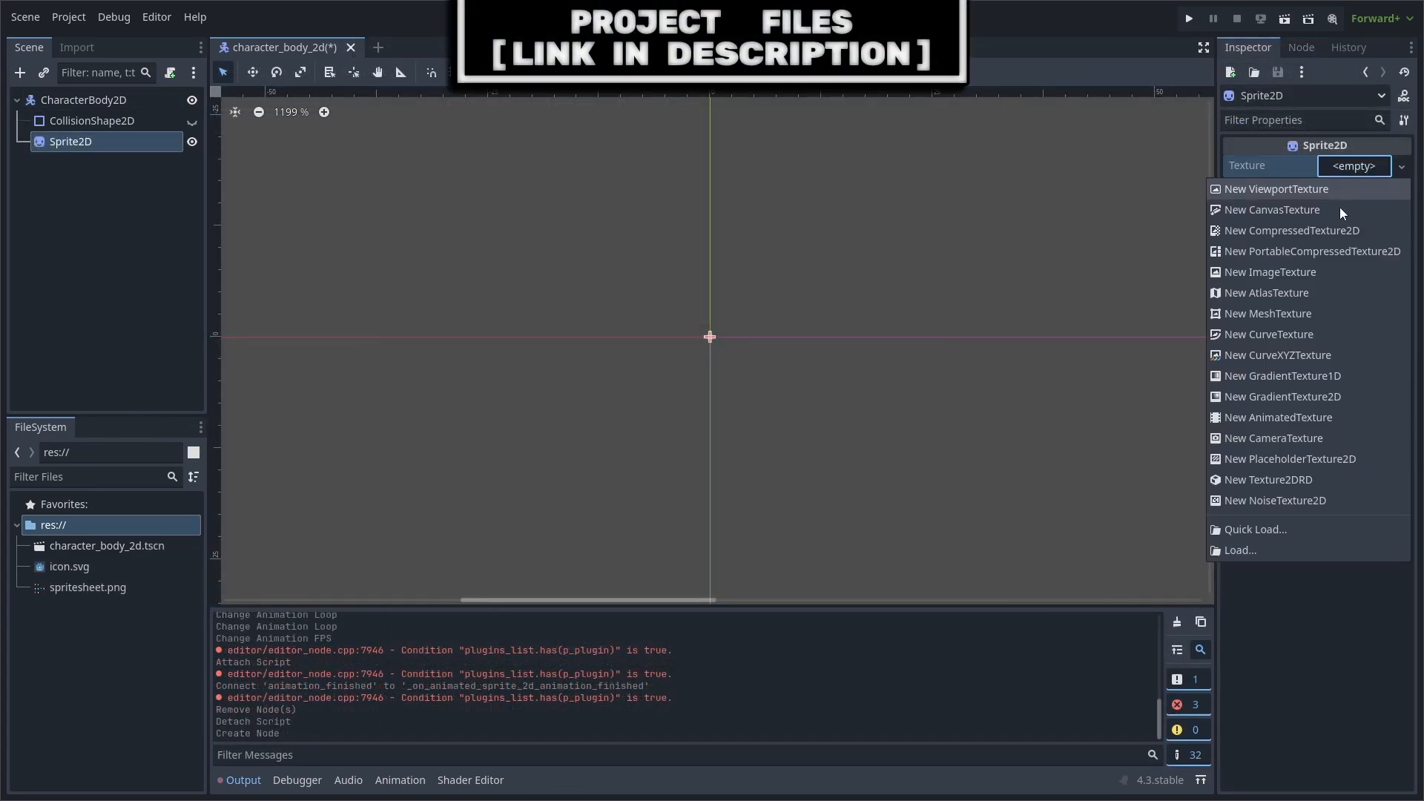
pyautogui.click(1248, 528)
pyautogui.press('Down')
pyautogui.click(623, 544)
# Set the Sprite2D's texture filter to Nearest and add an AnimationPlayer node as its child.
pyautogui.click(1241, 353)
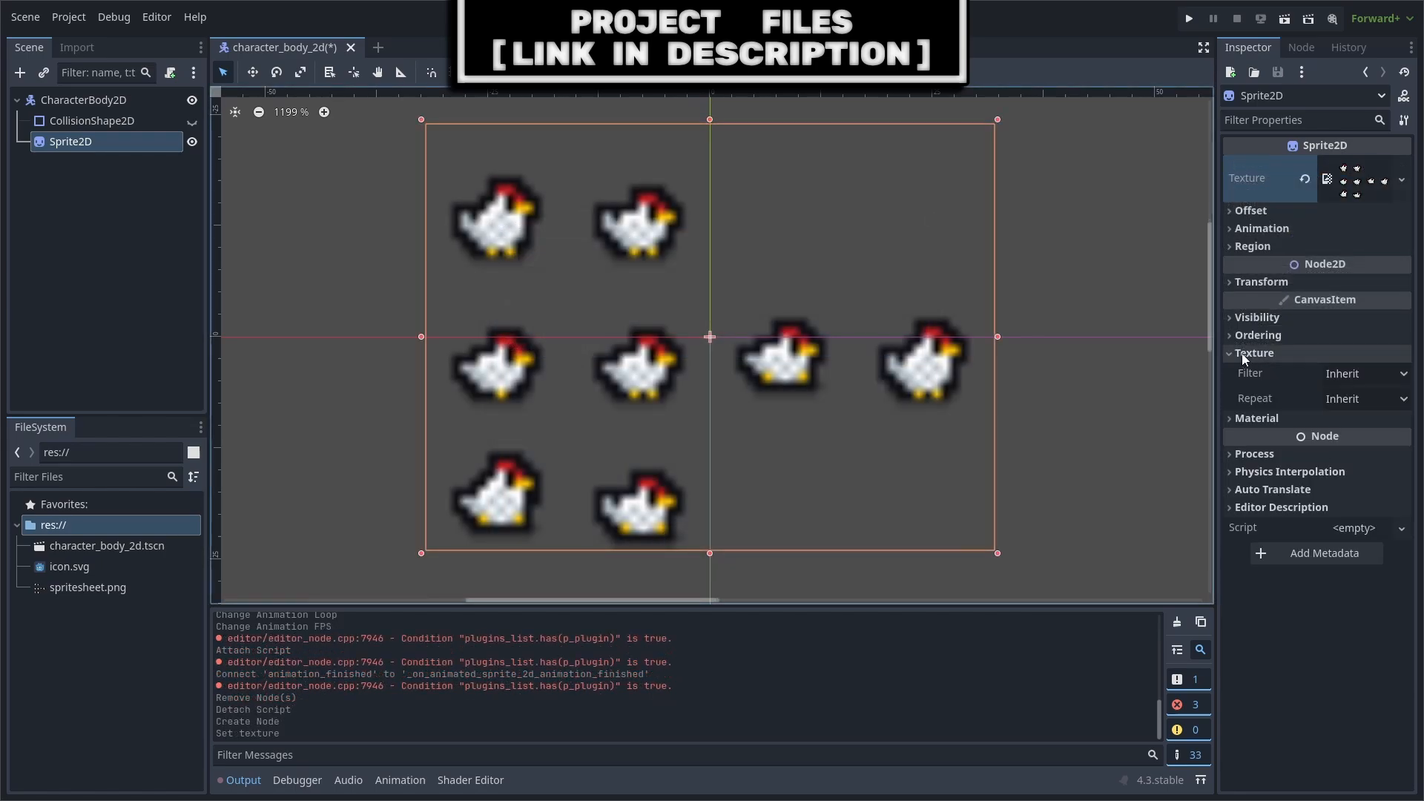
pyautogui.click(1344, 374)
pyautogui.click(1310, 418)
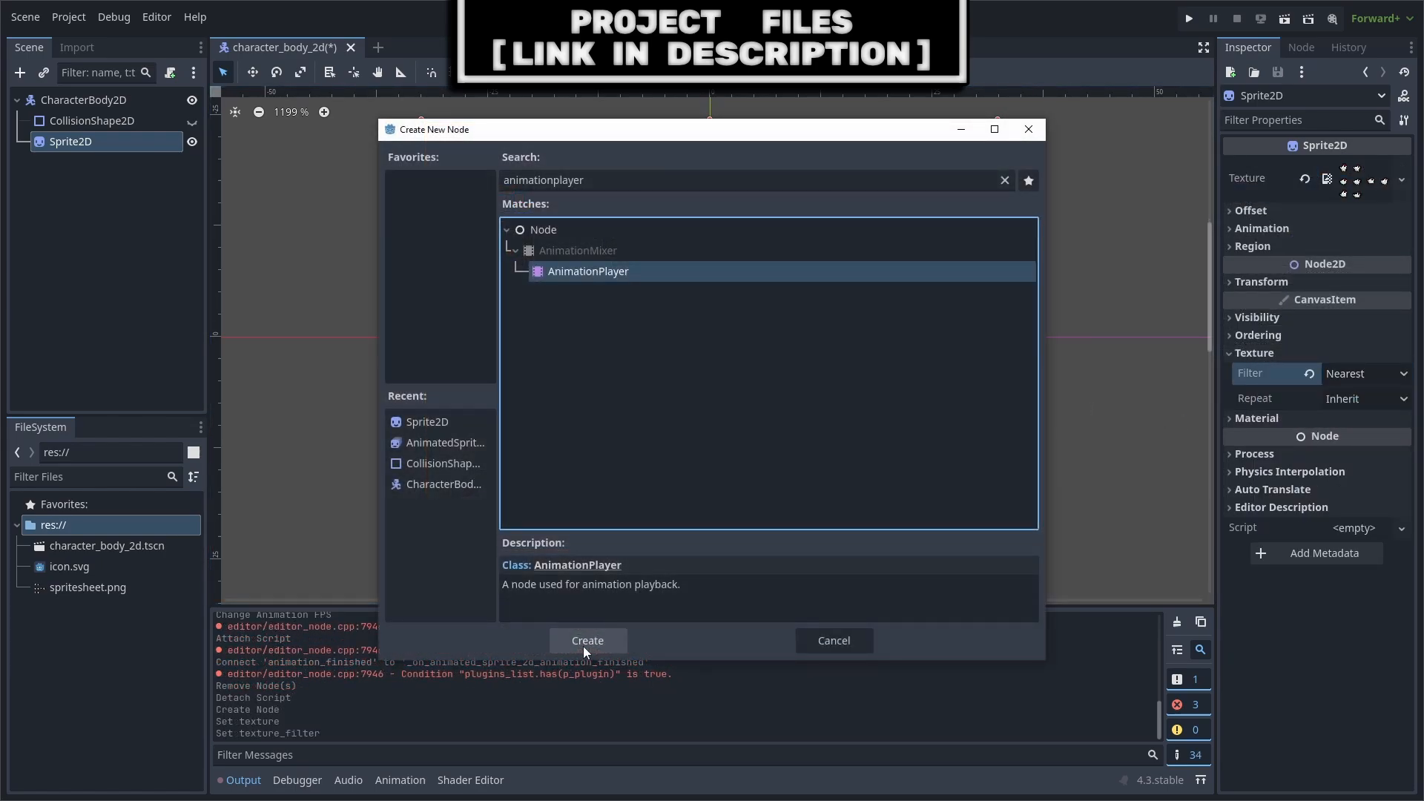
pyautogui.click(583, 647)
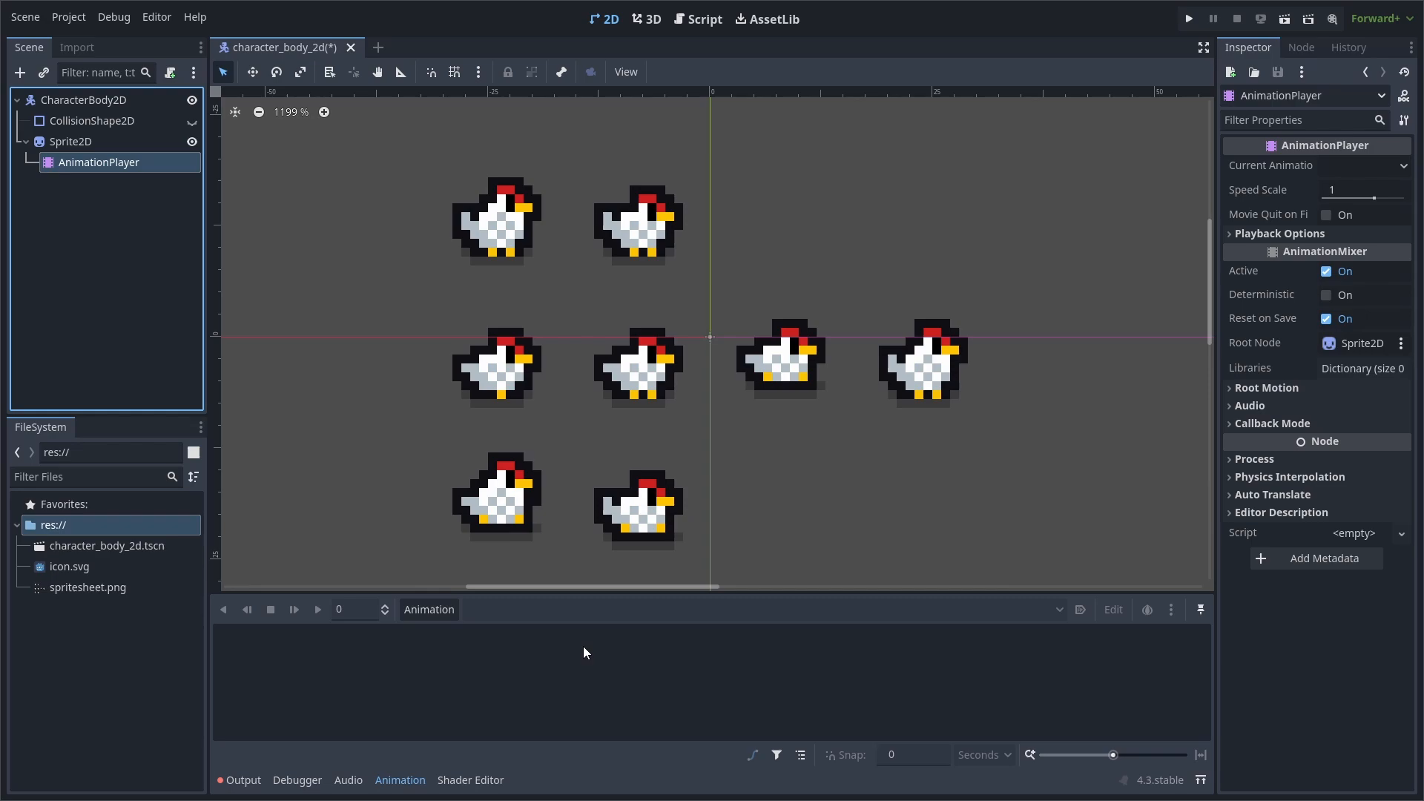
# Create a new animation named idle in the AnimationPlayer.
pyautogui.click(429, 609)
pyautogui.click(438, 630)
pyautogui.write('idle')
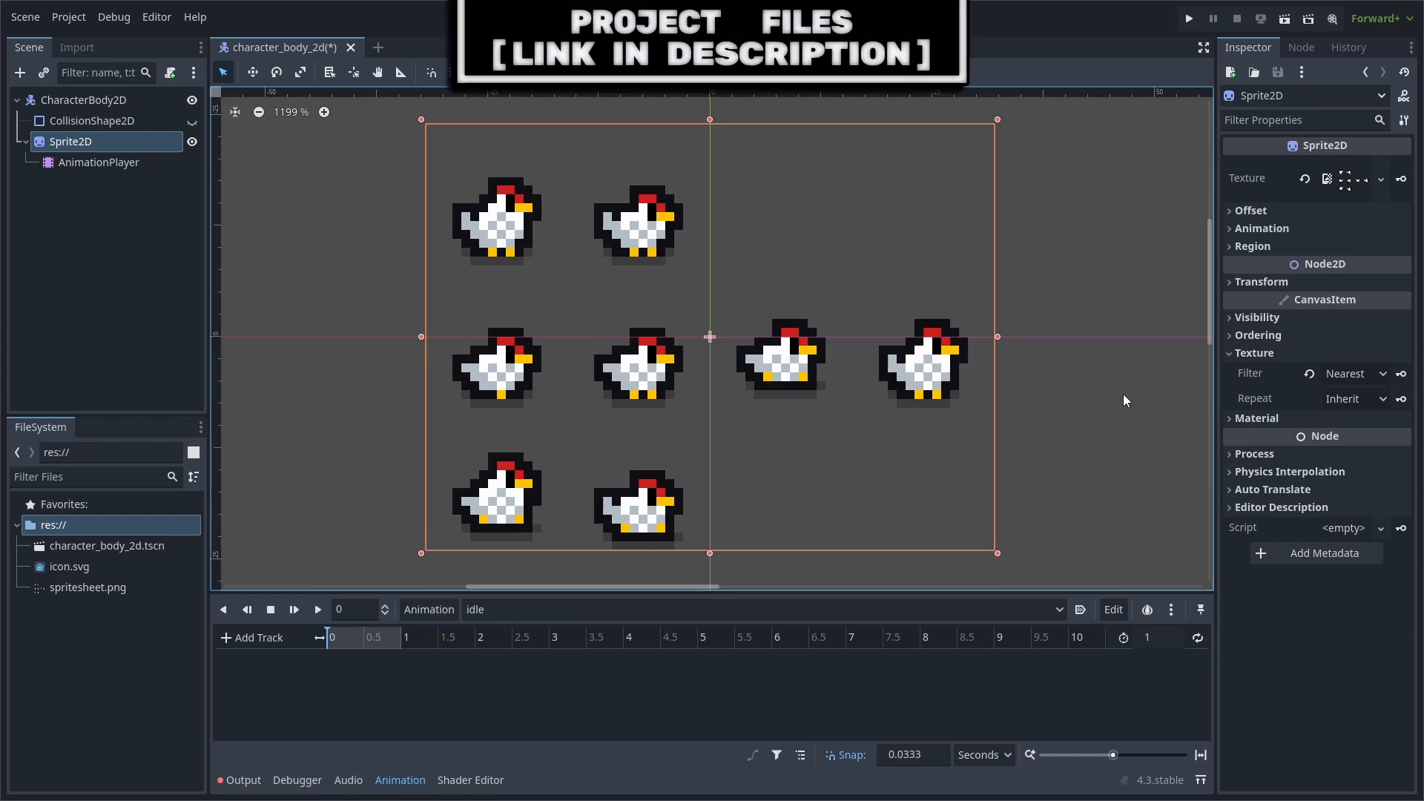
# Enable the Sprite2D's region and configure its Region Editor to Grid Snap with a 1 px by 1 px step.
pyautogui.click(1261, 247)
pyautogui.click(1332, 266)
pyautogui.click(1297, 359)
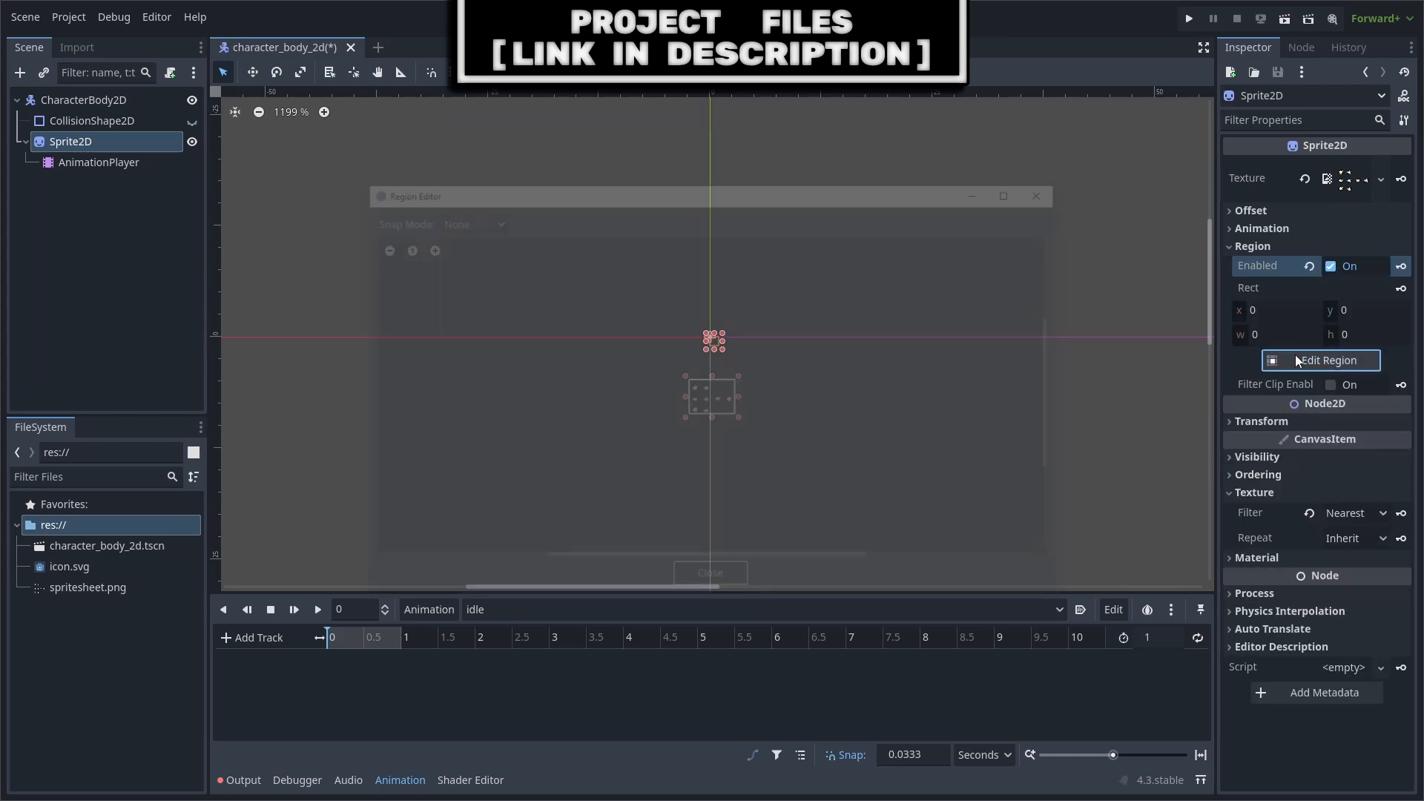
pyautogui.click(466, 218)
pyautogui.click(479, 282)
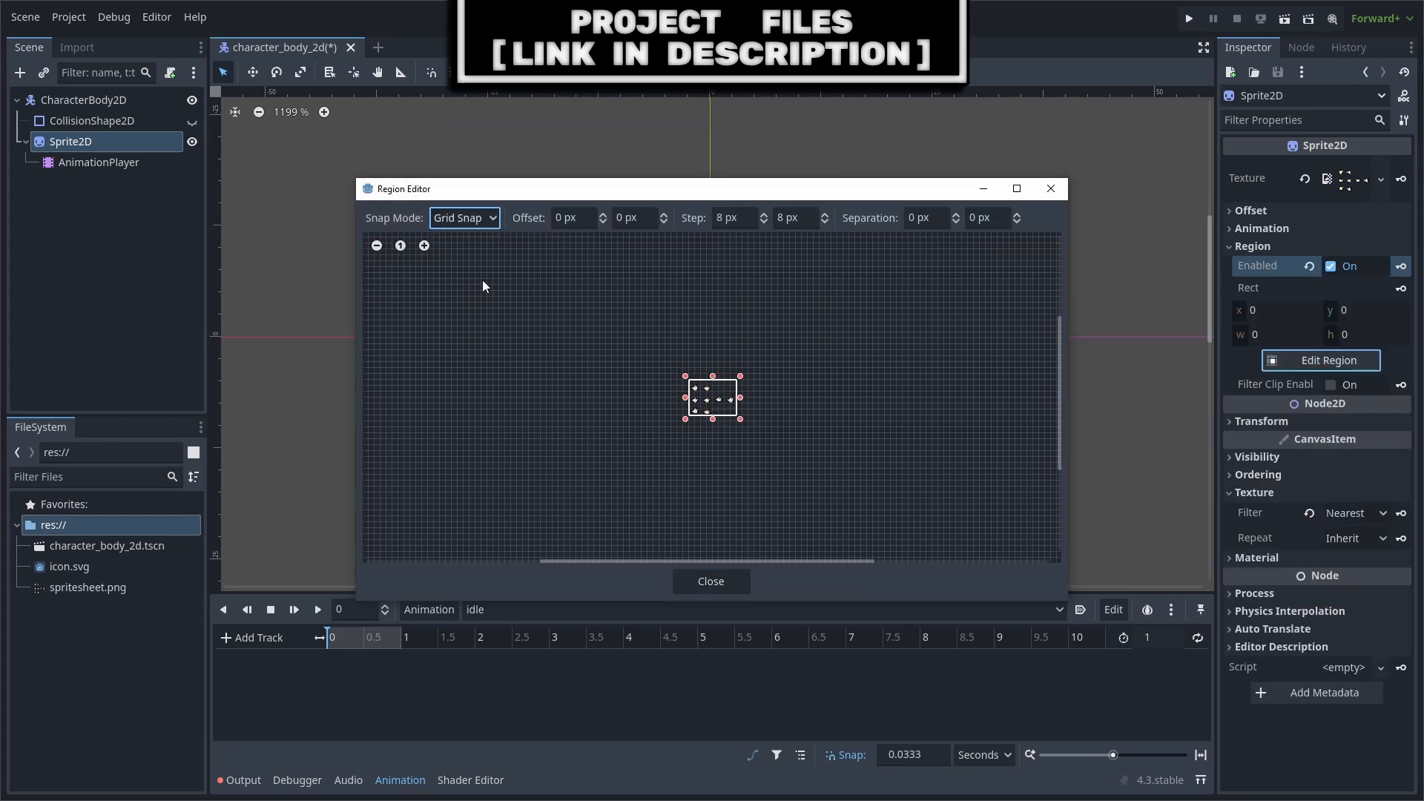
pyautogui.scroll(5, 709, 398)
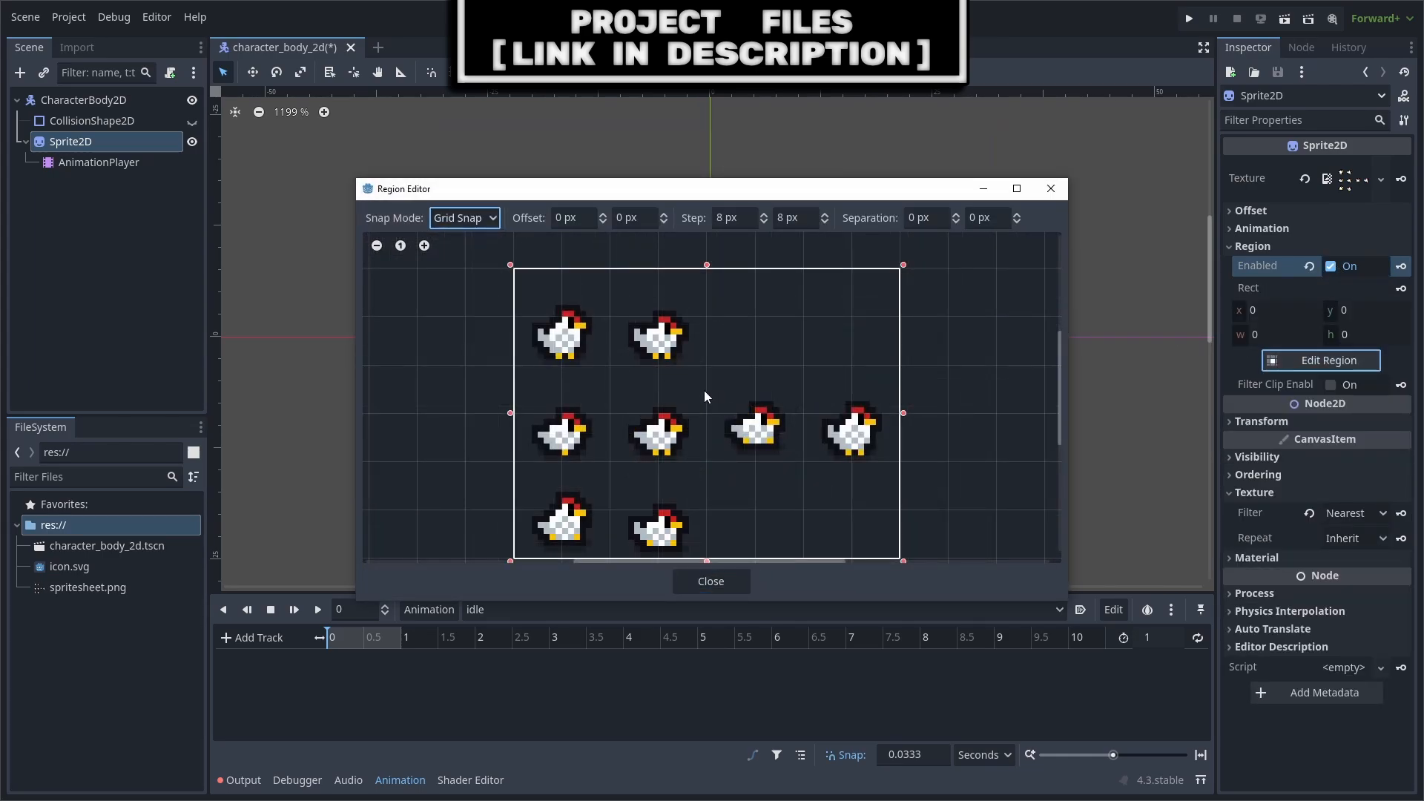
pyautogui.click(721, 221)
pyautogui.write('1')
pyautogui.click(782, 220)
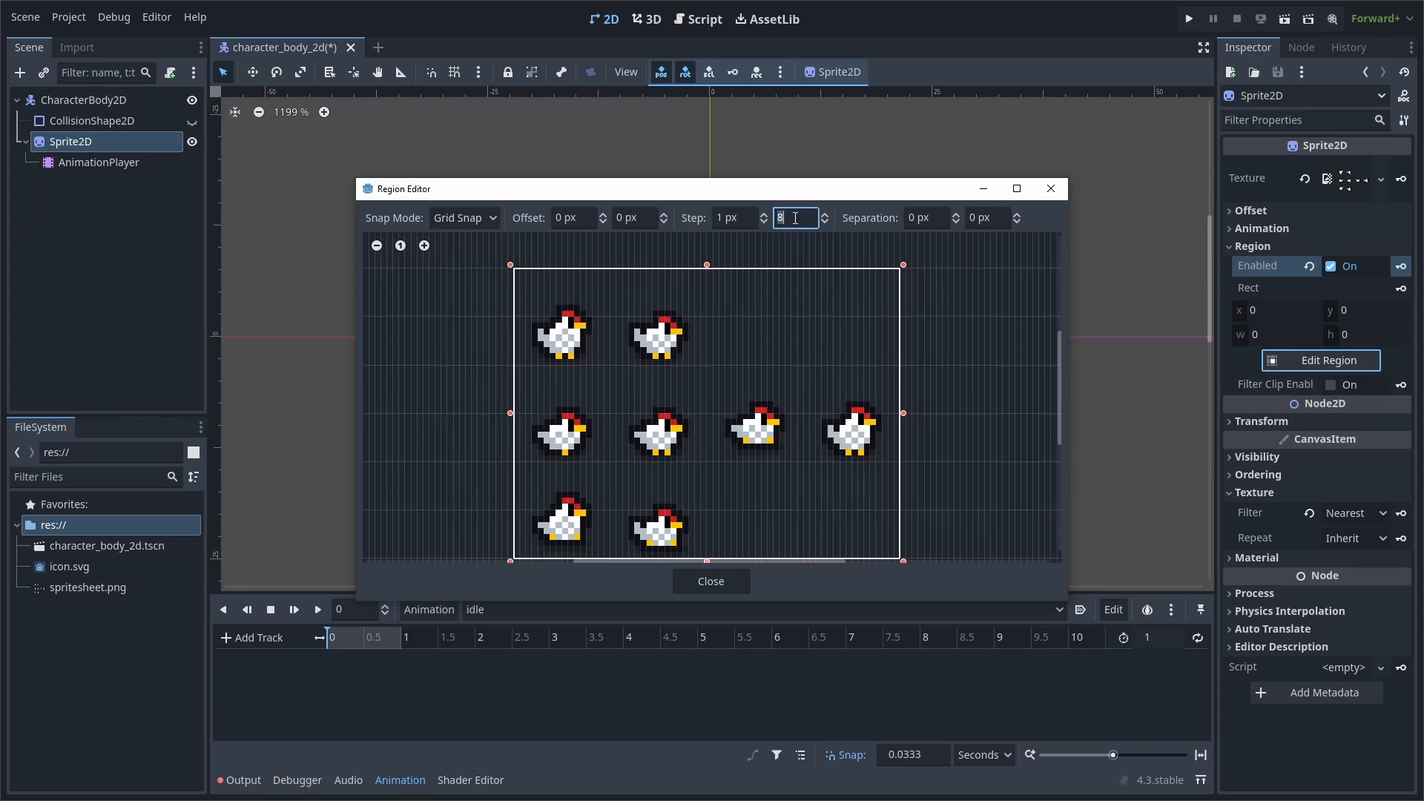
pyautogui.write('1')
# Fit the region rect around the first chicken (x 3, y 6, w 10, h 10) and key it in a new track at 0 seconds.
pyautogui.scroll(4, 524, 306)
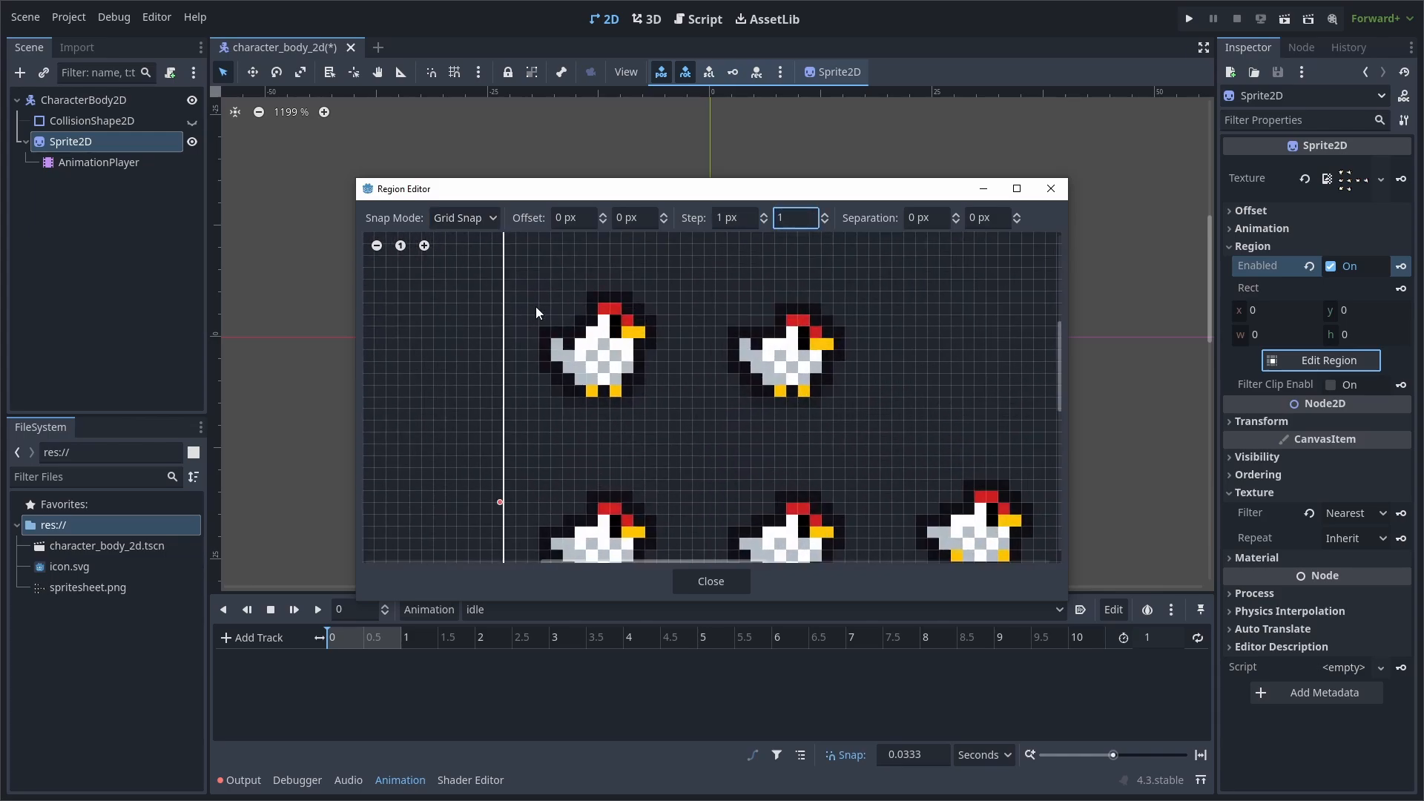
pyautogui.moveTo(723, 319); pyautogui.dragTo(550, 491)
pyautogui.click(709, 581)
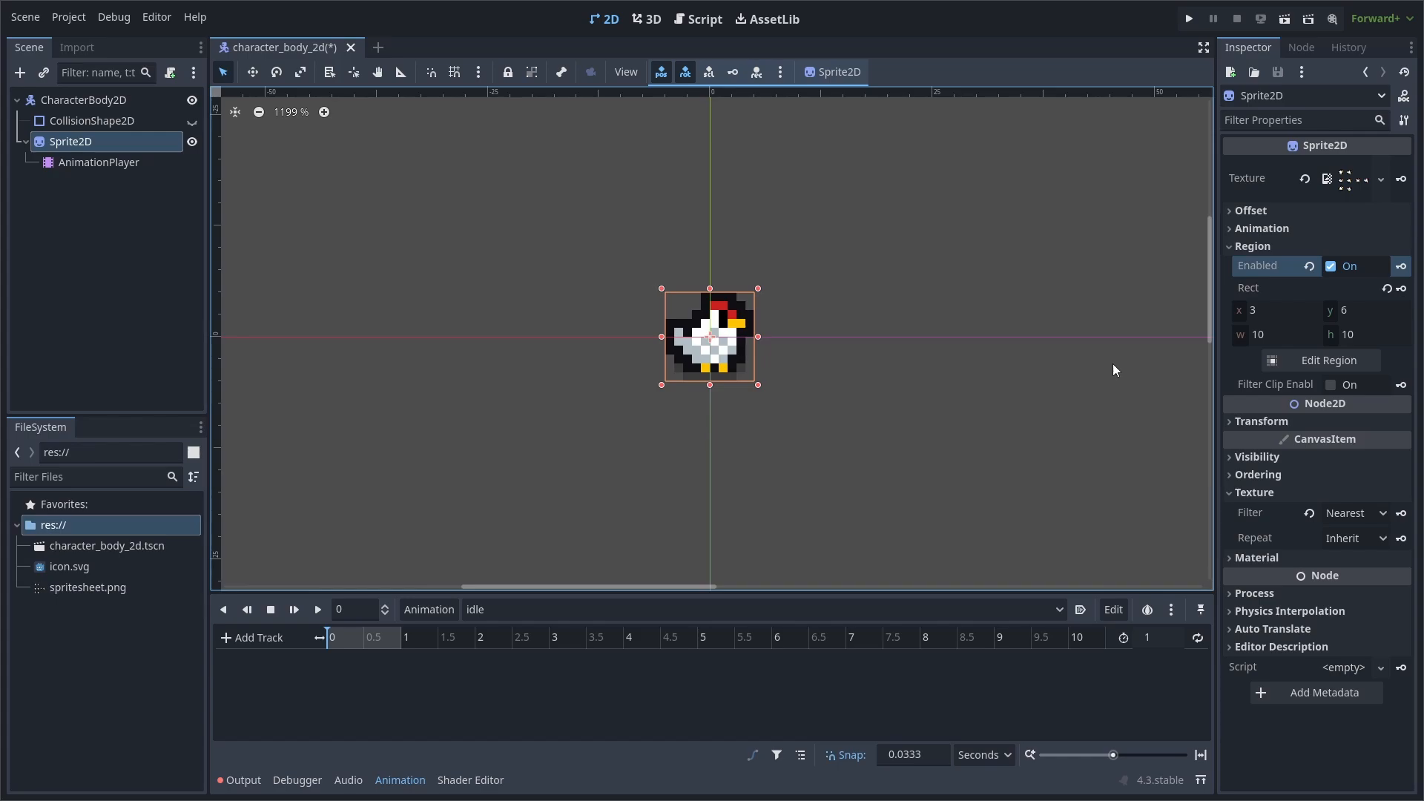
pyautogui.click(1407, 290)
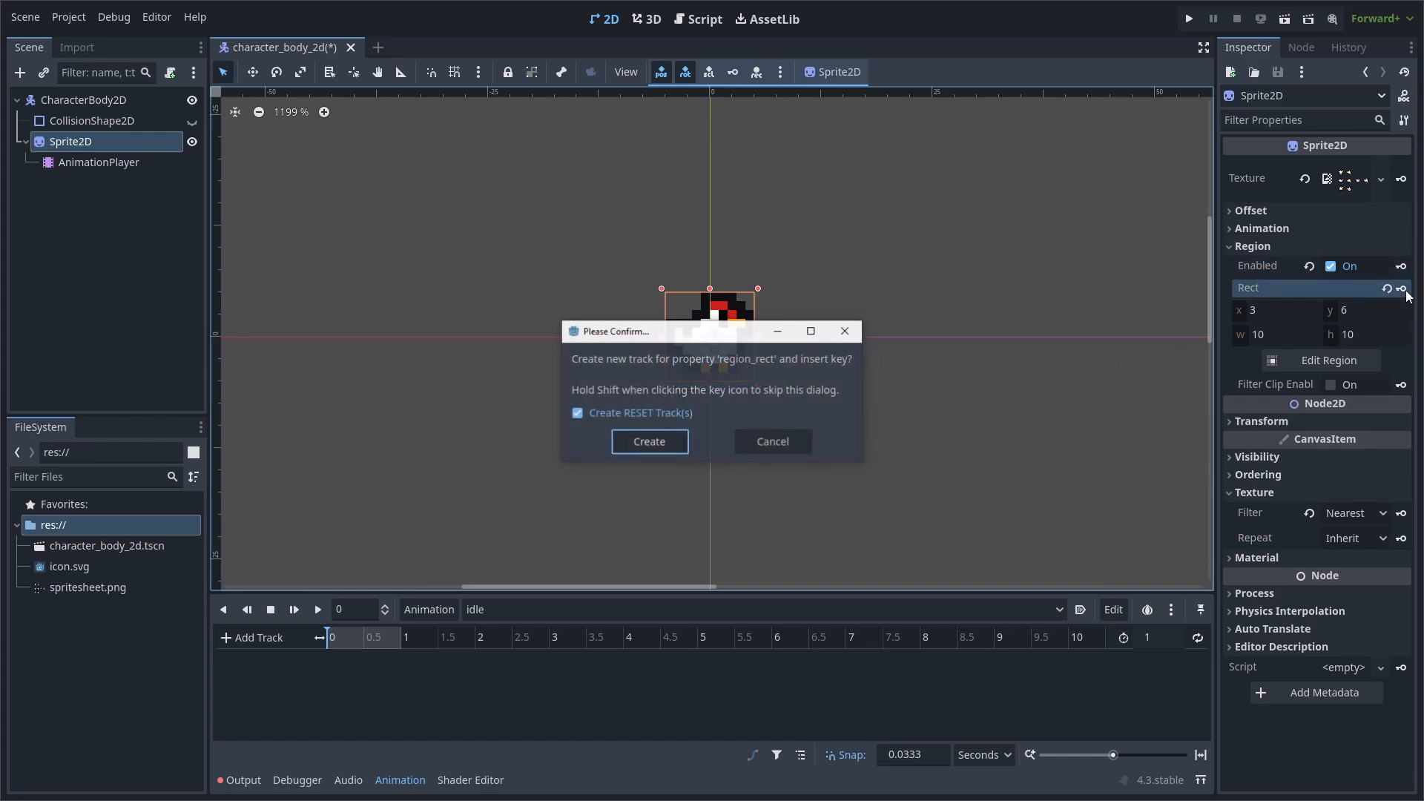
pyautogui.click(650, 443)
# Set the animation timeline's snap to 0.1 seconds and move the playhead to 0.1 seconds.
pyautogui.click(902, 757)
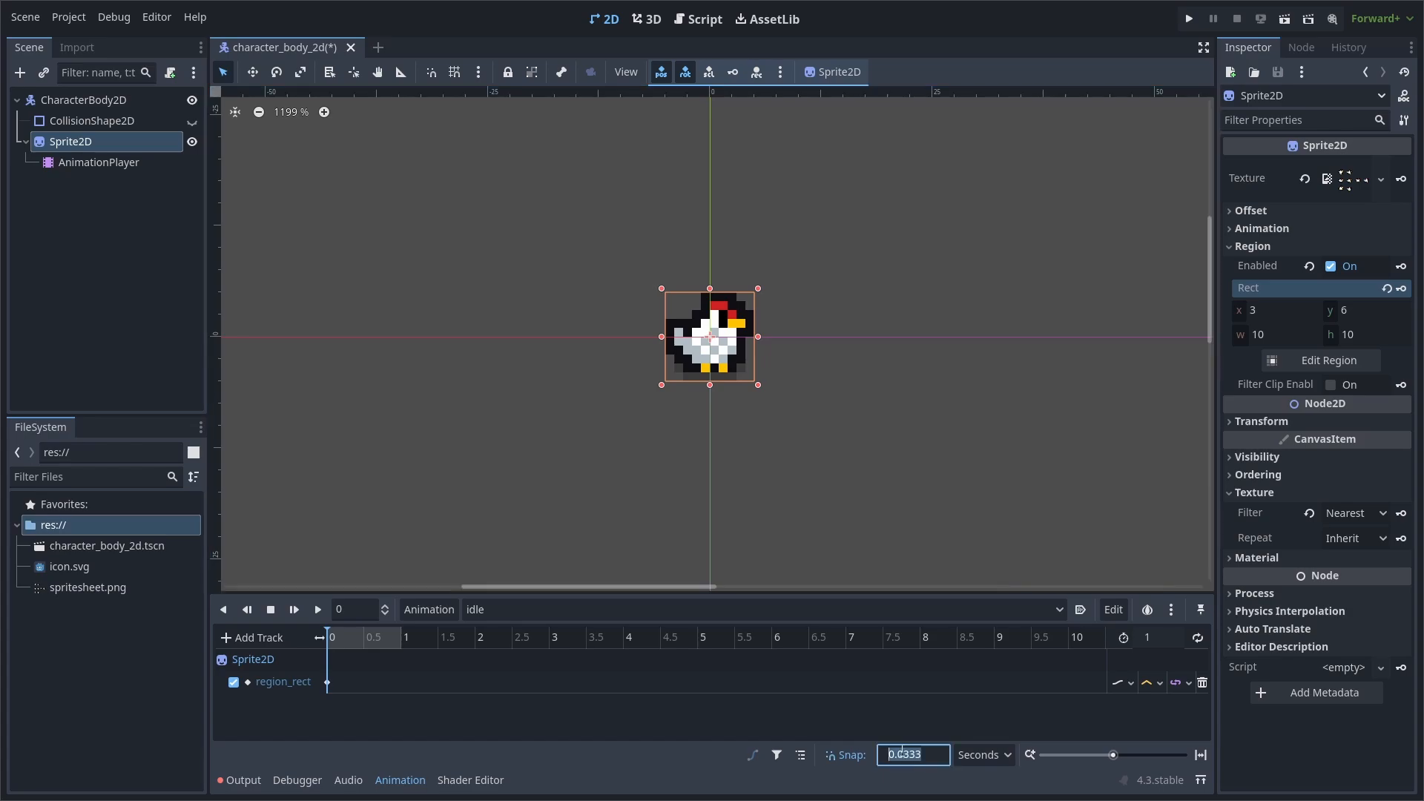
pyautogui.write('0.1')
pyautogui.moveTo(331, 642)
pyautogui.mouseDown()
pyautogui.moveTo(396, 642)
pyautogui.moveTo(337, 642)
pyautogui.mouseUp()
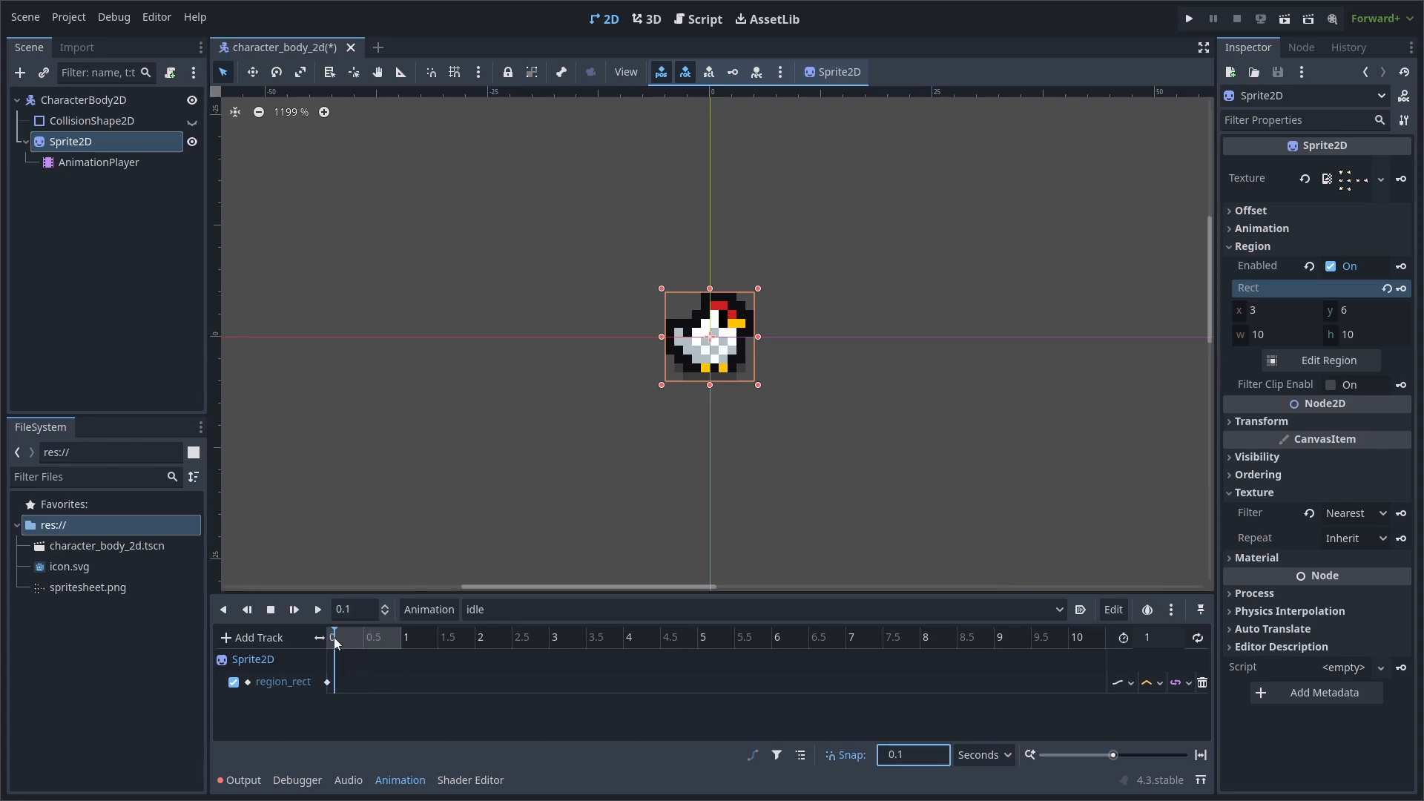
# Move the region rect to the second chicken (x 19, y 6, w 10, h 10) and key it at 0.1 seconds.
pyautogui.click(1321, 360)
pyautogui.moveTo(586, 380); pyautogui.dragTo(840, 381)
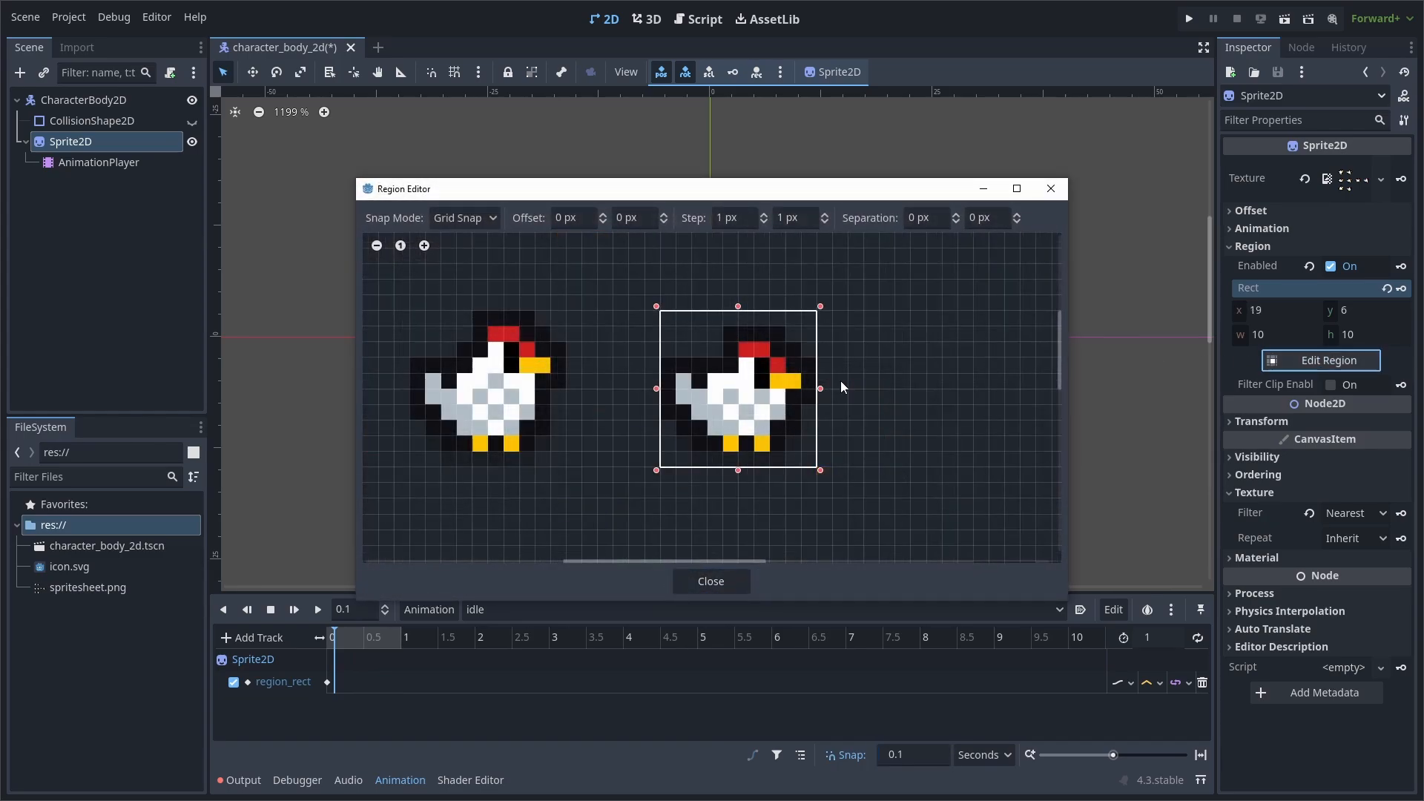
pyautogui.click(723, 581)
pyautogui.click(1401, 290)
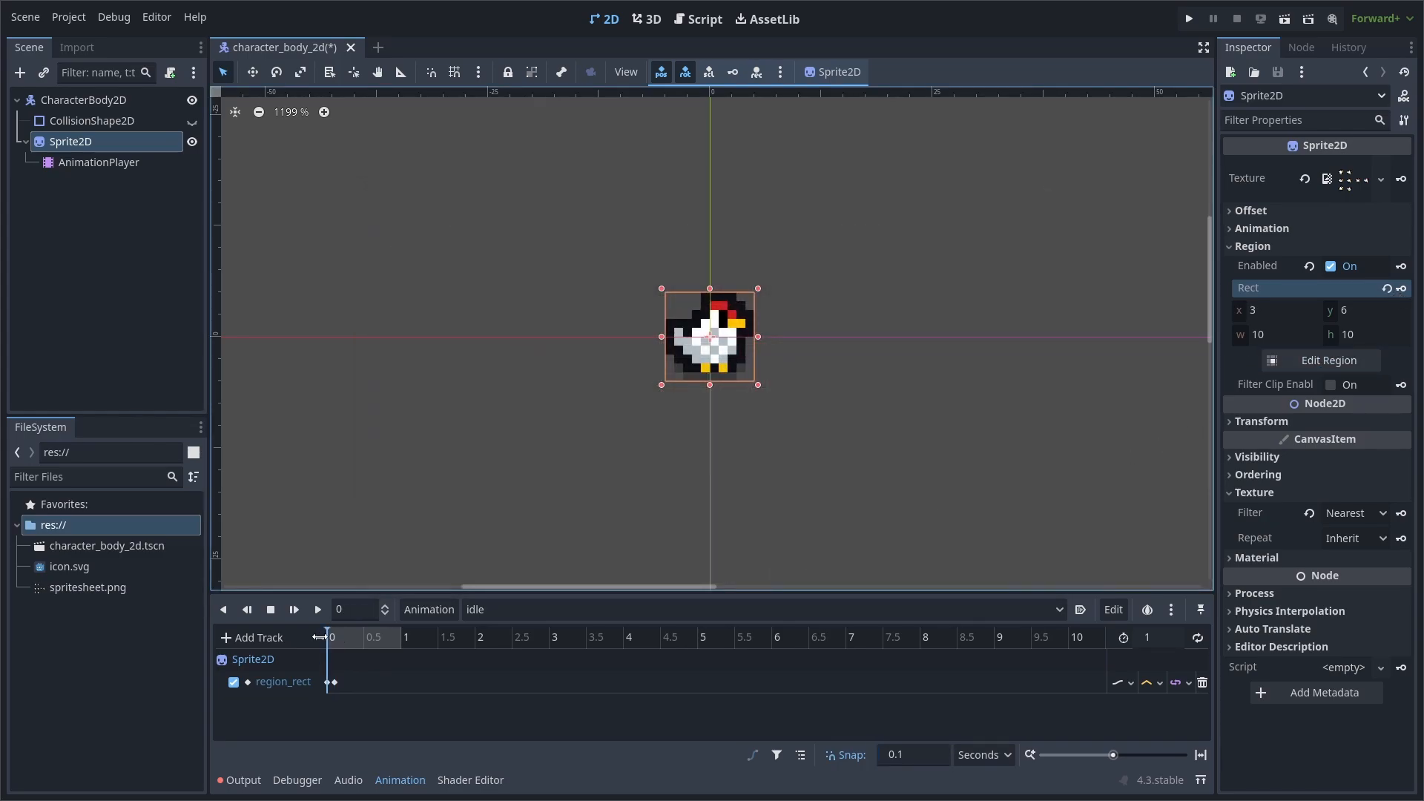
# Set the easing of both region_rect keyframes to 0 and preview the idle animation.
pyautogui.click(294, 609)
pyautogui.click(271, 613)
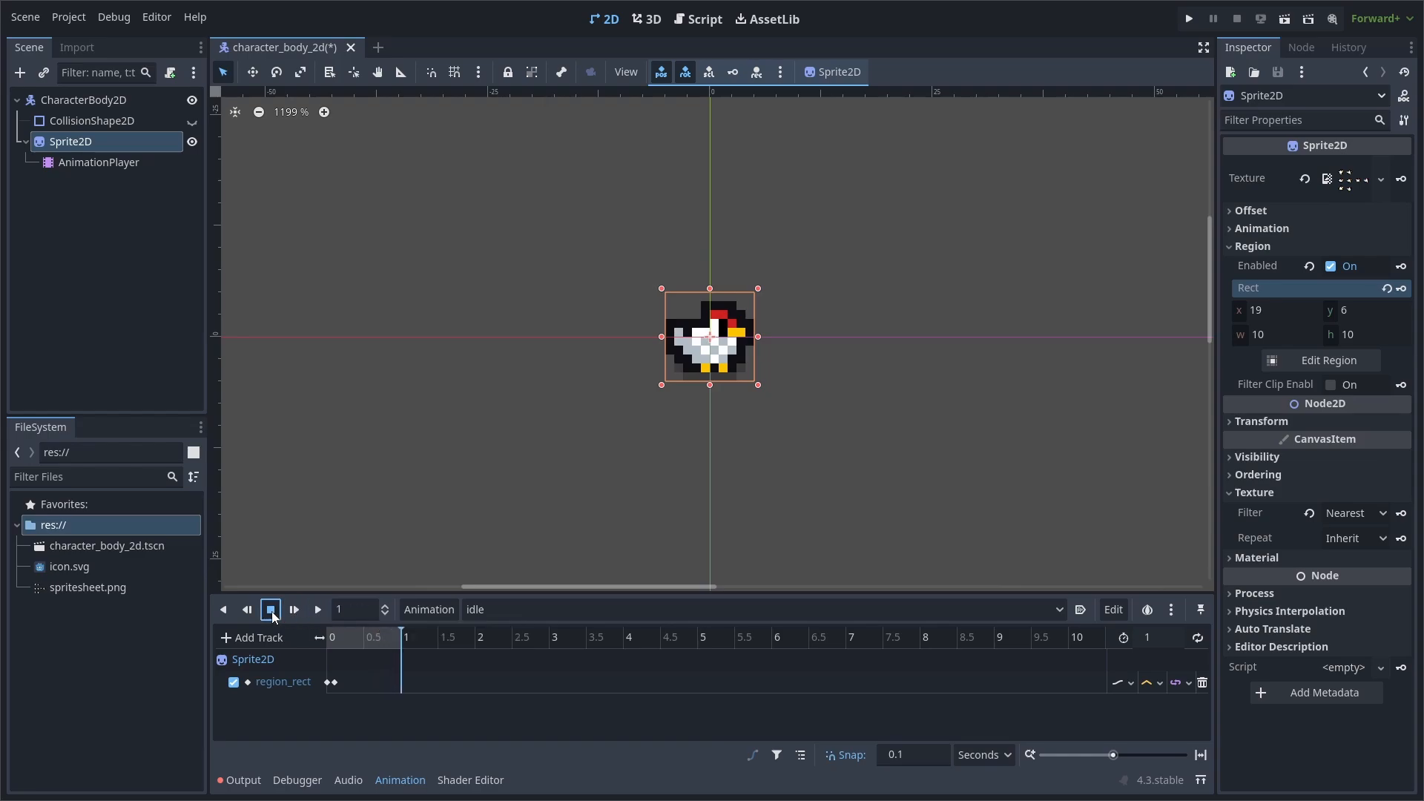
pyautogui.click(335, 682)
pyautogui.moveTo(357, 666); pyautogui.dragTo(319, 695)
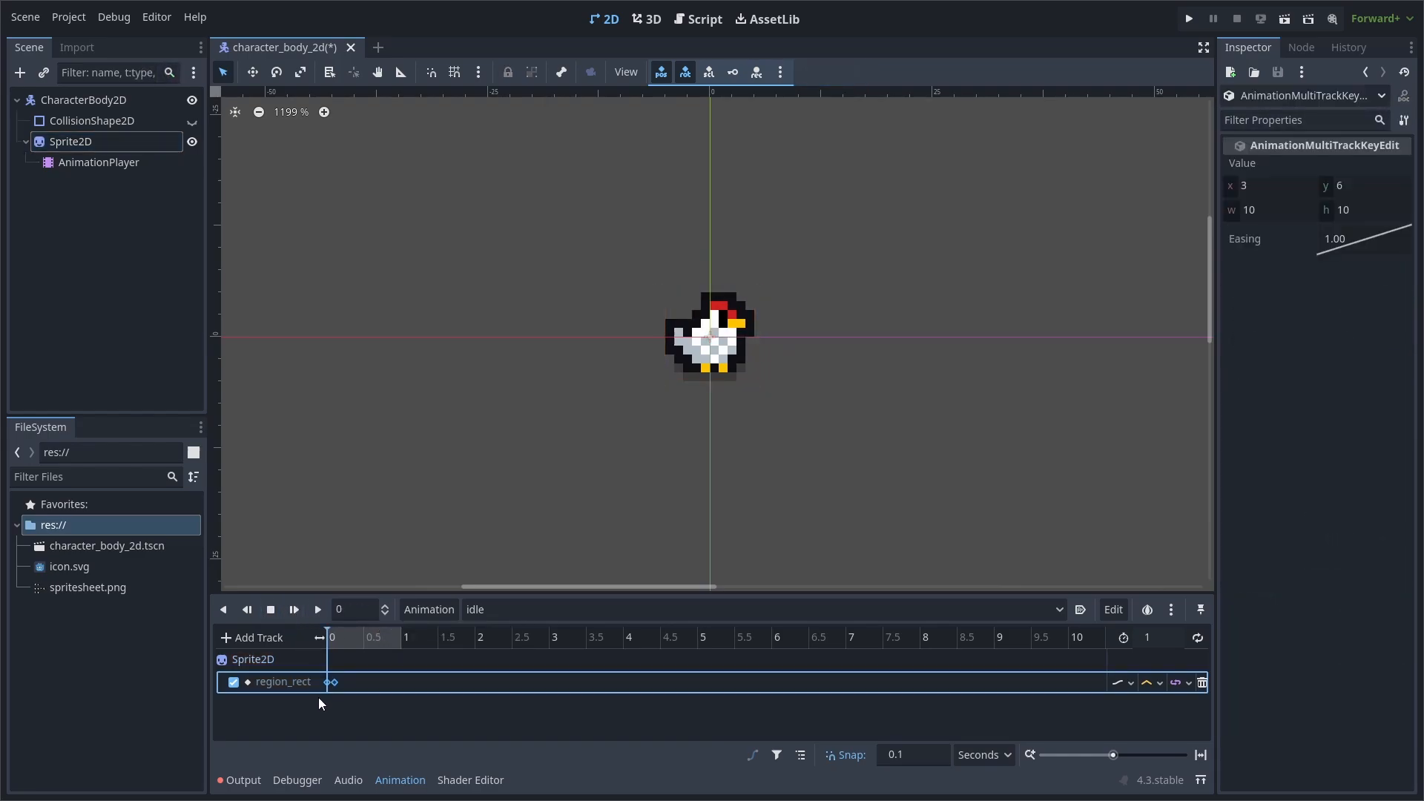
pyautogui.rightClick(1346, 247)
pyautogui.click(1367, 319)
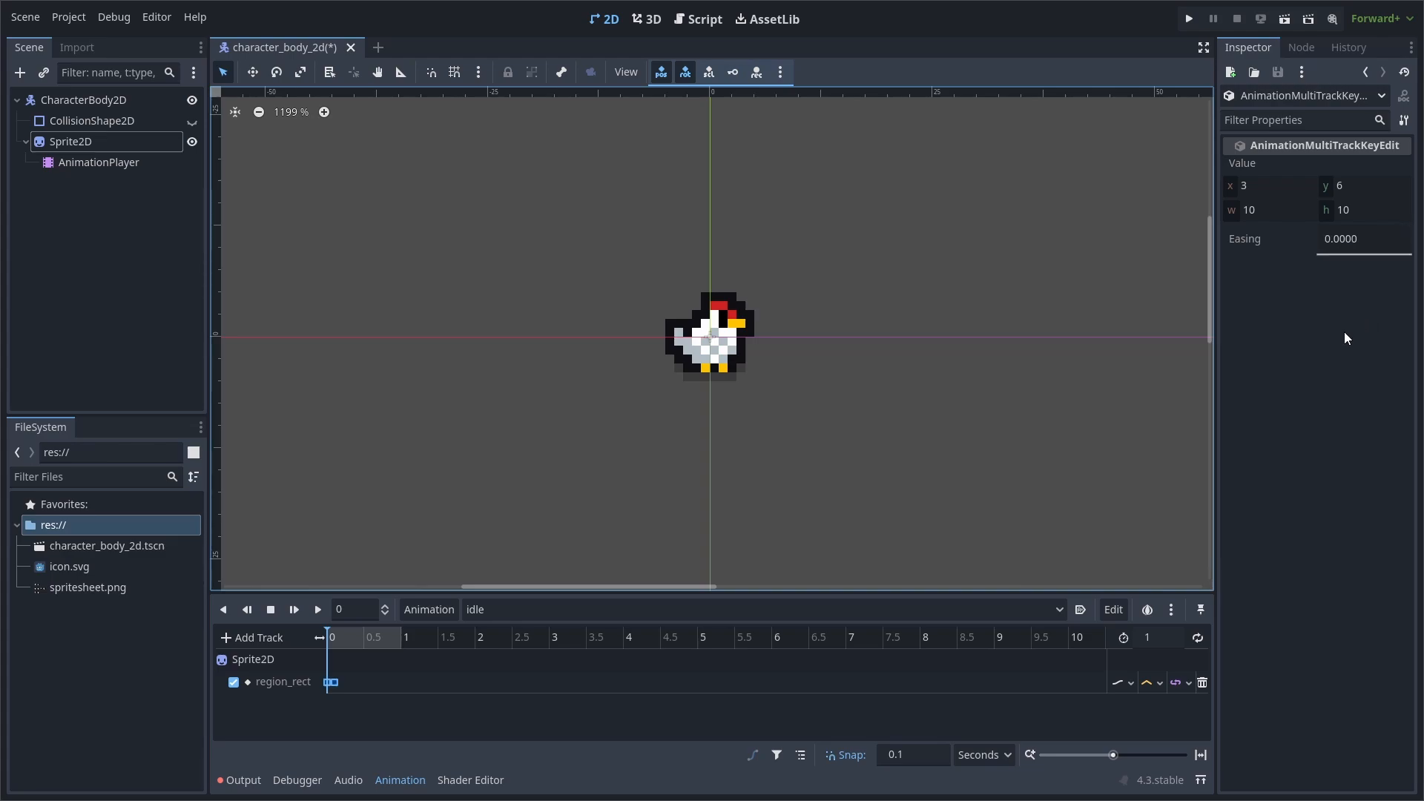
pyautogui.click(293, 609)
pyautogui.click(271, 609)
# Set the region-based idle animation's length to 0.2 seconds and enable looping.
pyautogui.doubleClick(1169, 639)
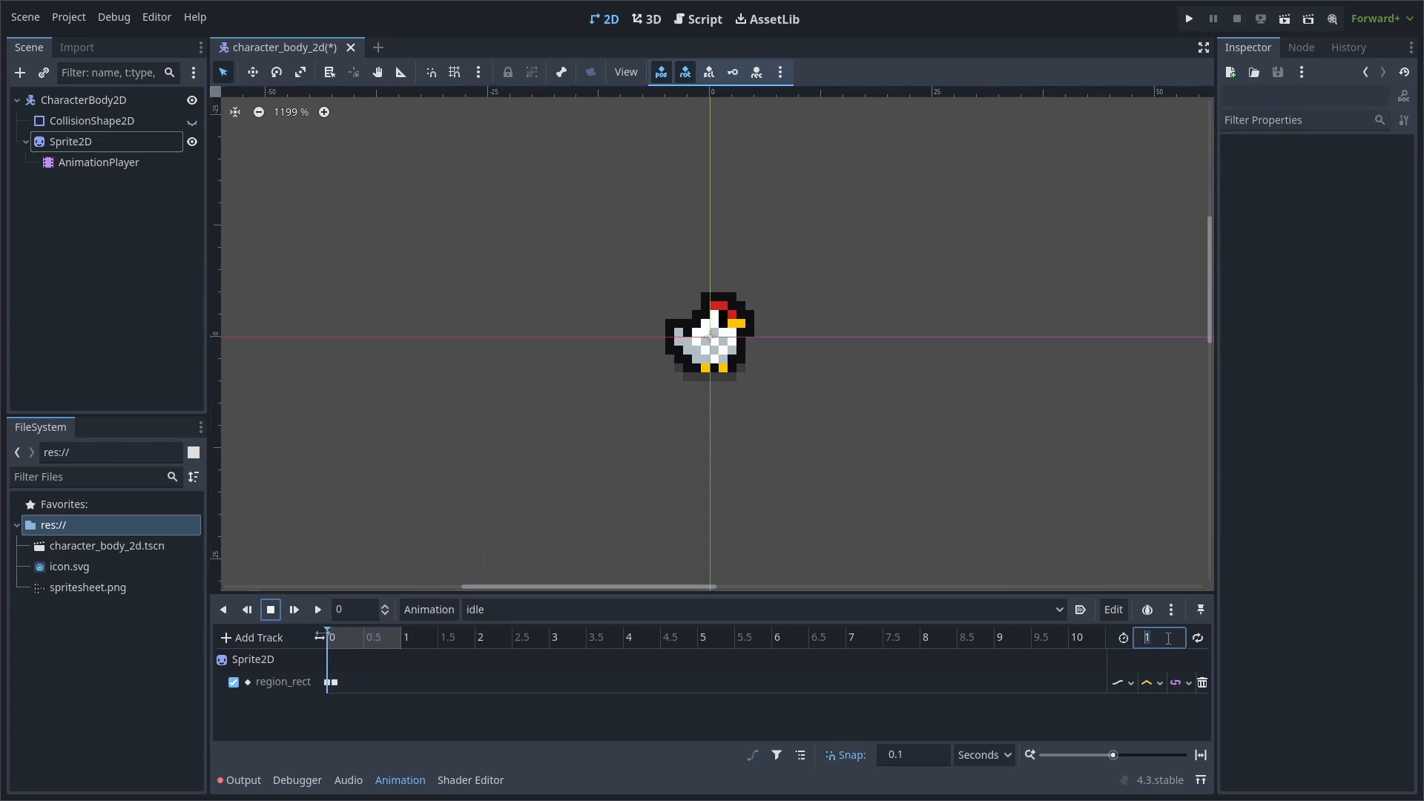
pyautogui.write('0.2')
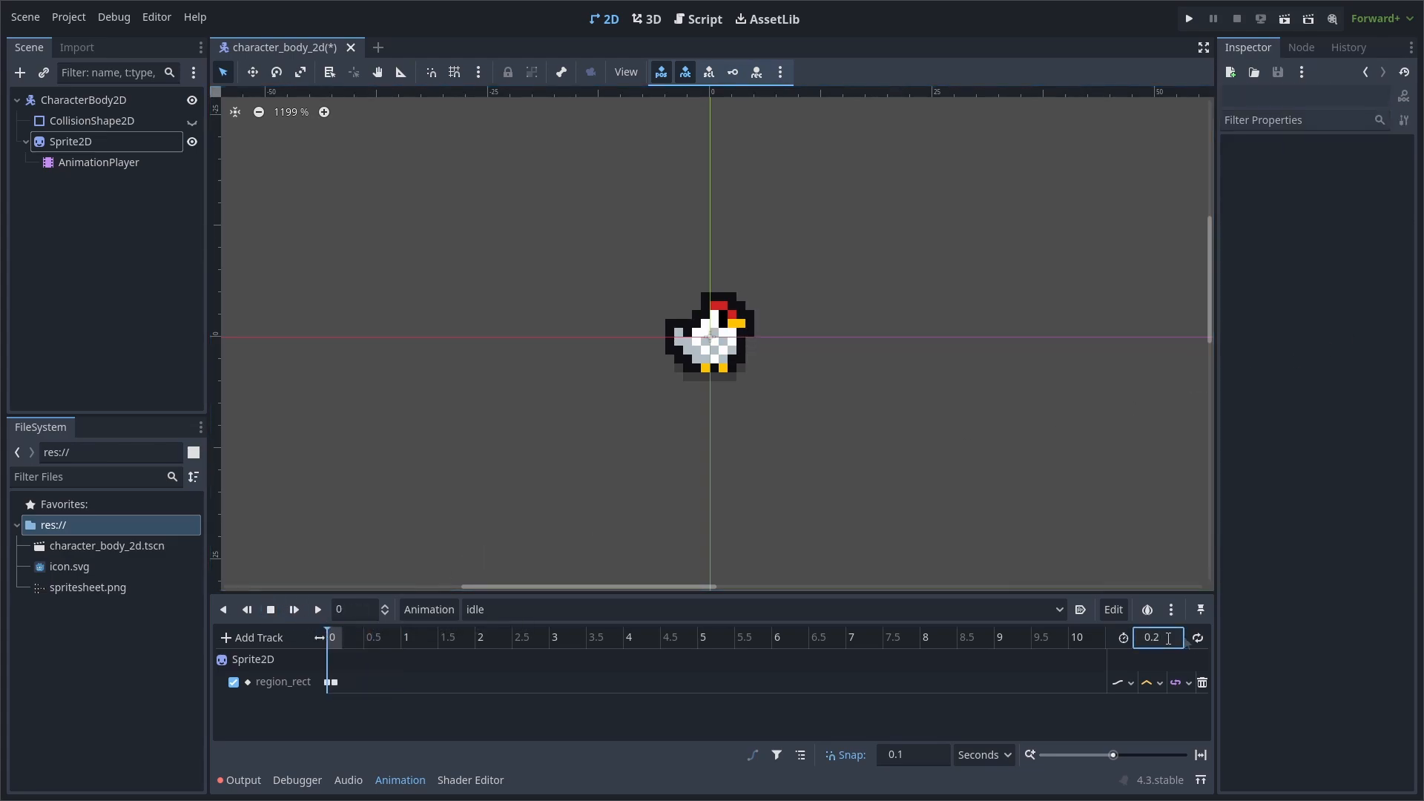
pyautogui.click(1197, 638)
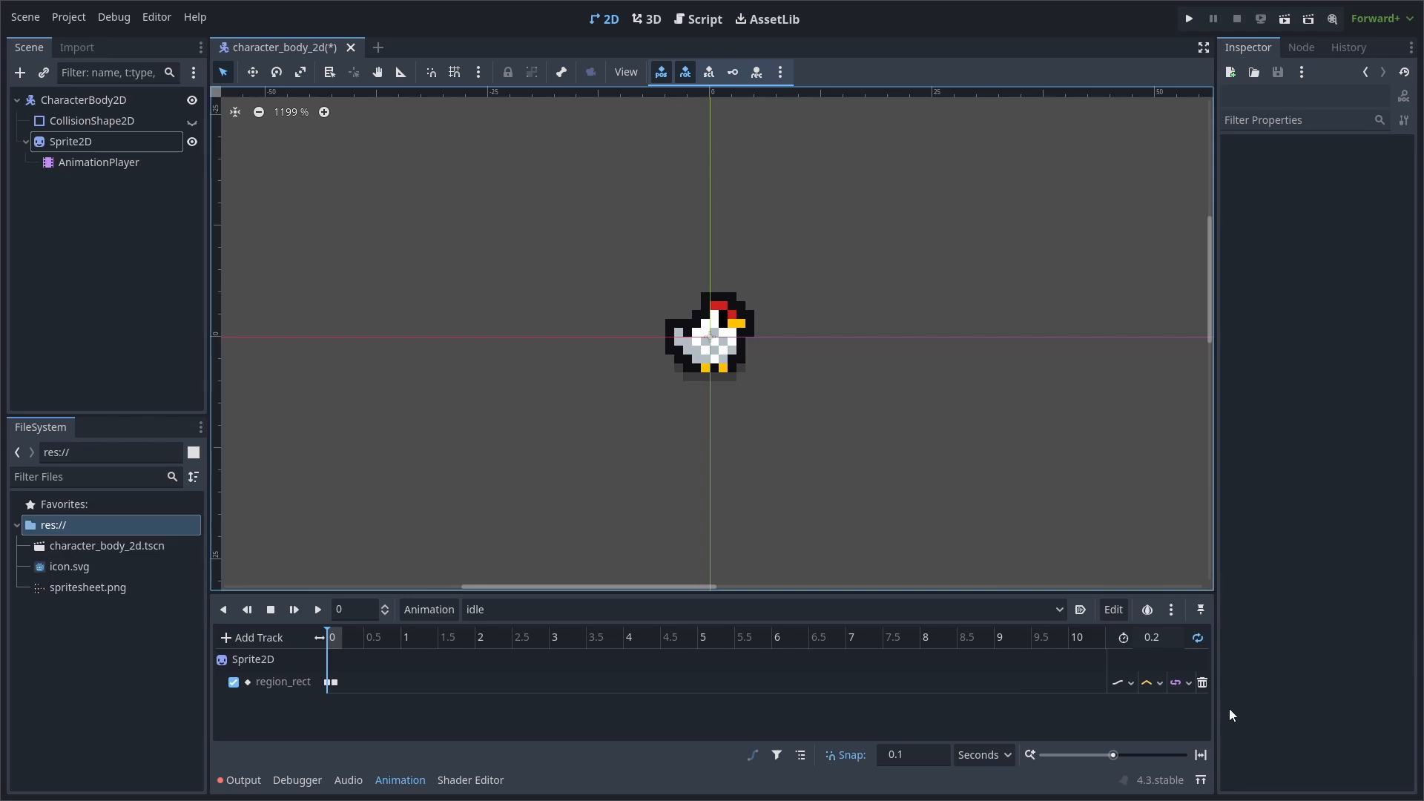
# Delete the region_rect track, then turn off looping and set the idle animation's length to 1 second.
pyautogui.click(1202, 682)
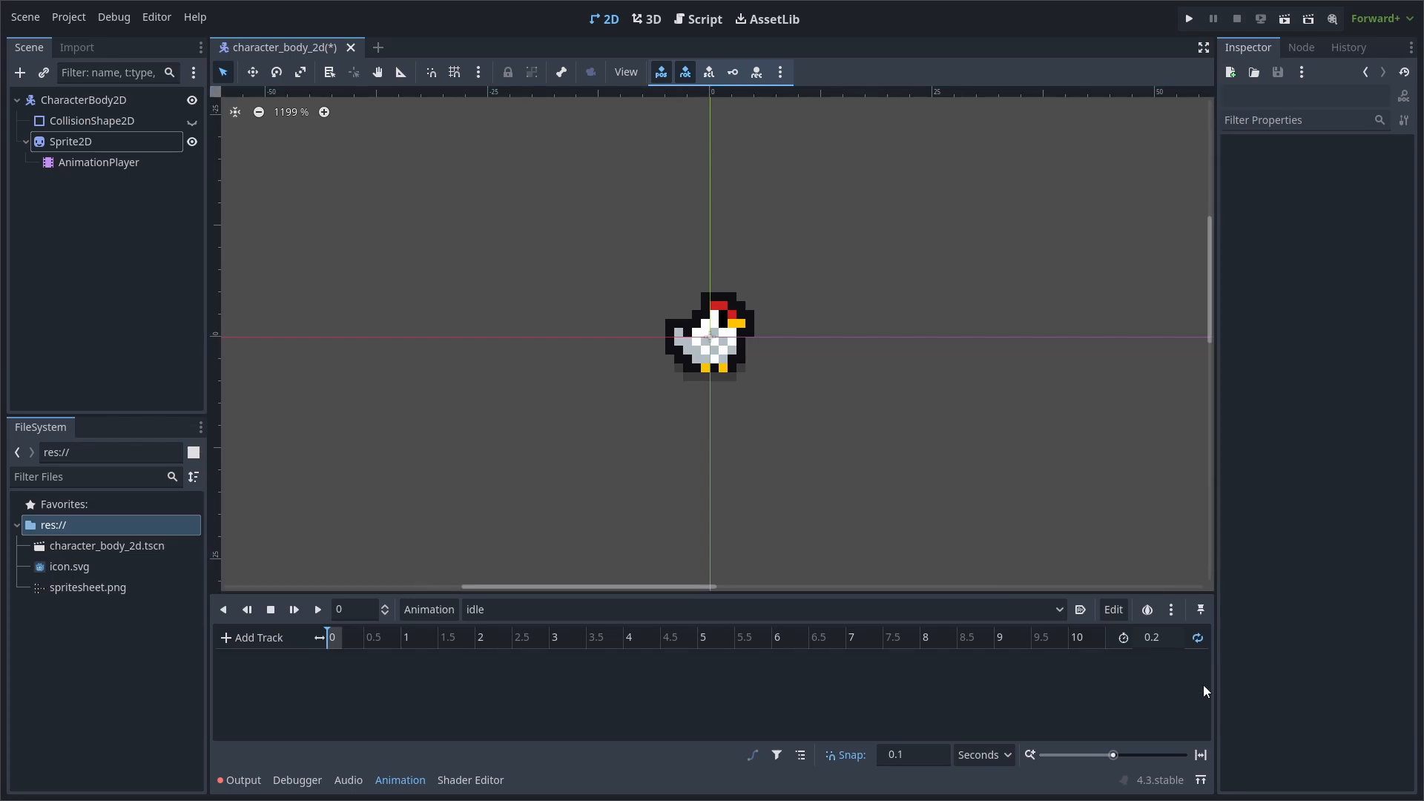
pyautogui.click(1198, 639)
pyautogui.click(1199, 639)
pyautogui.click(1159, 638)
pyautogui.write('1')
pyautogui.press('Return')
# Disable the Sprite2D's region and split its sprite sheet into 4 Hframes and 3 Vframes.
pyautogui.click(94, 144)
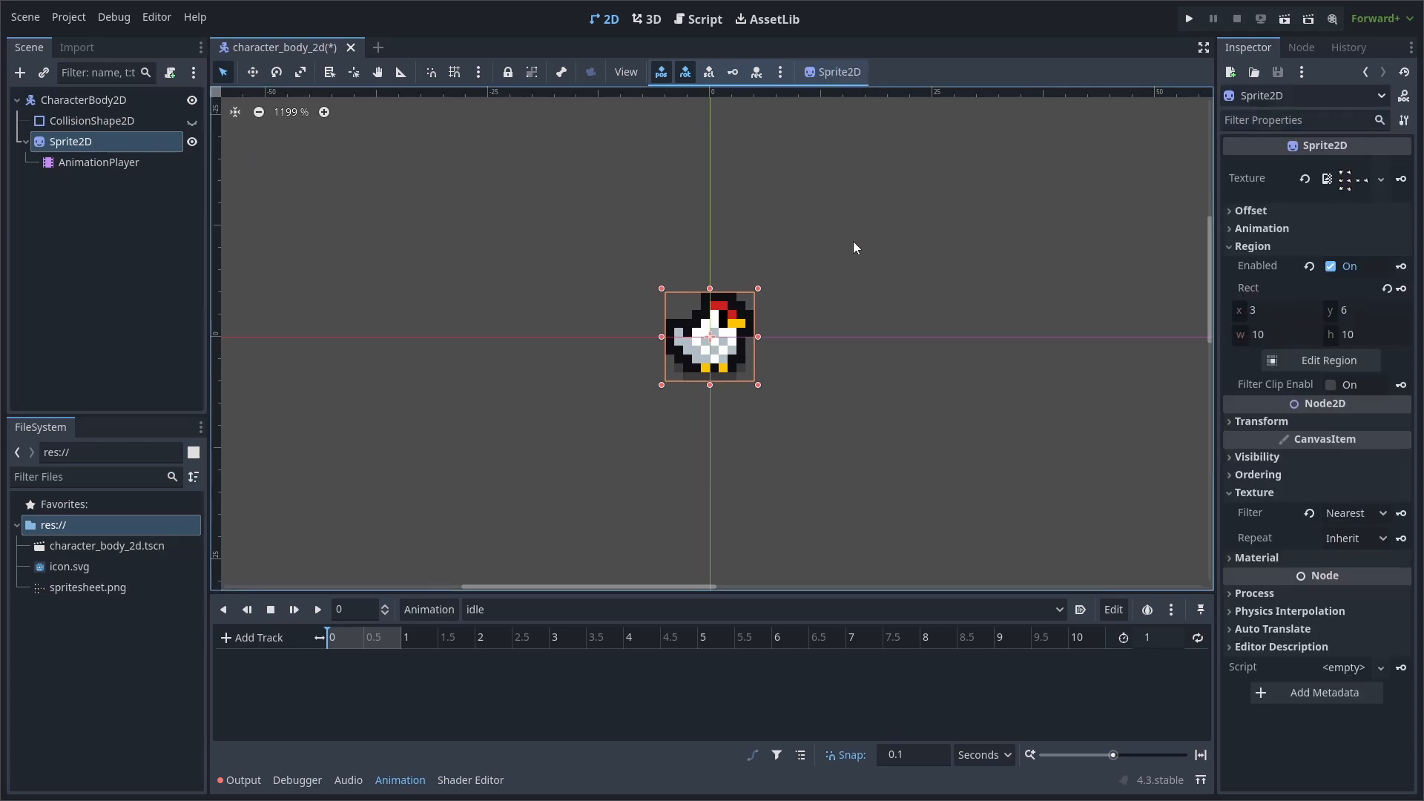
pyautogui.click(1337, 267)
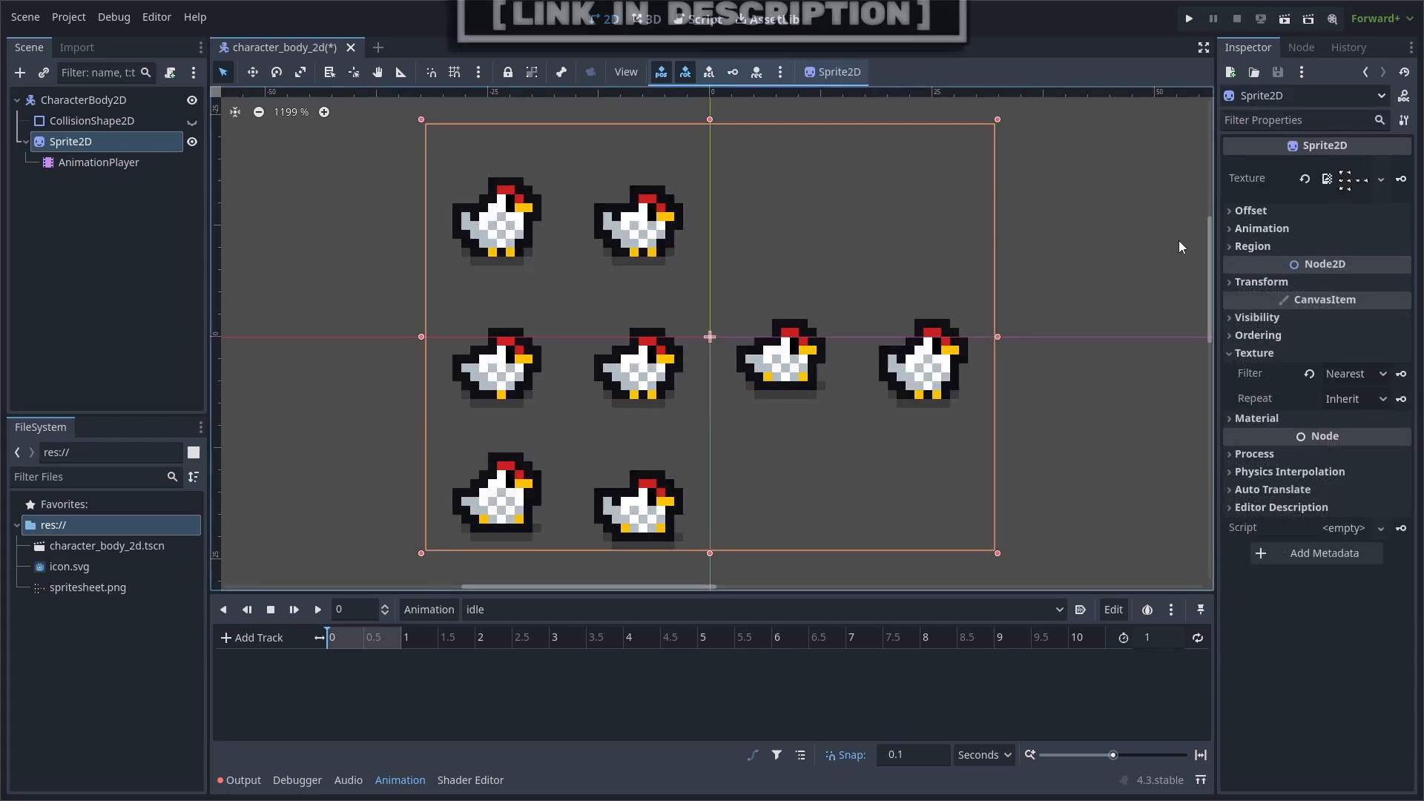
pyautogui.click(1253, 228)
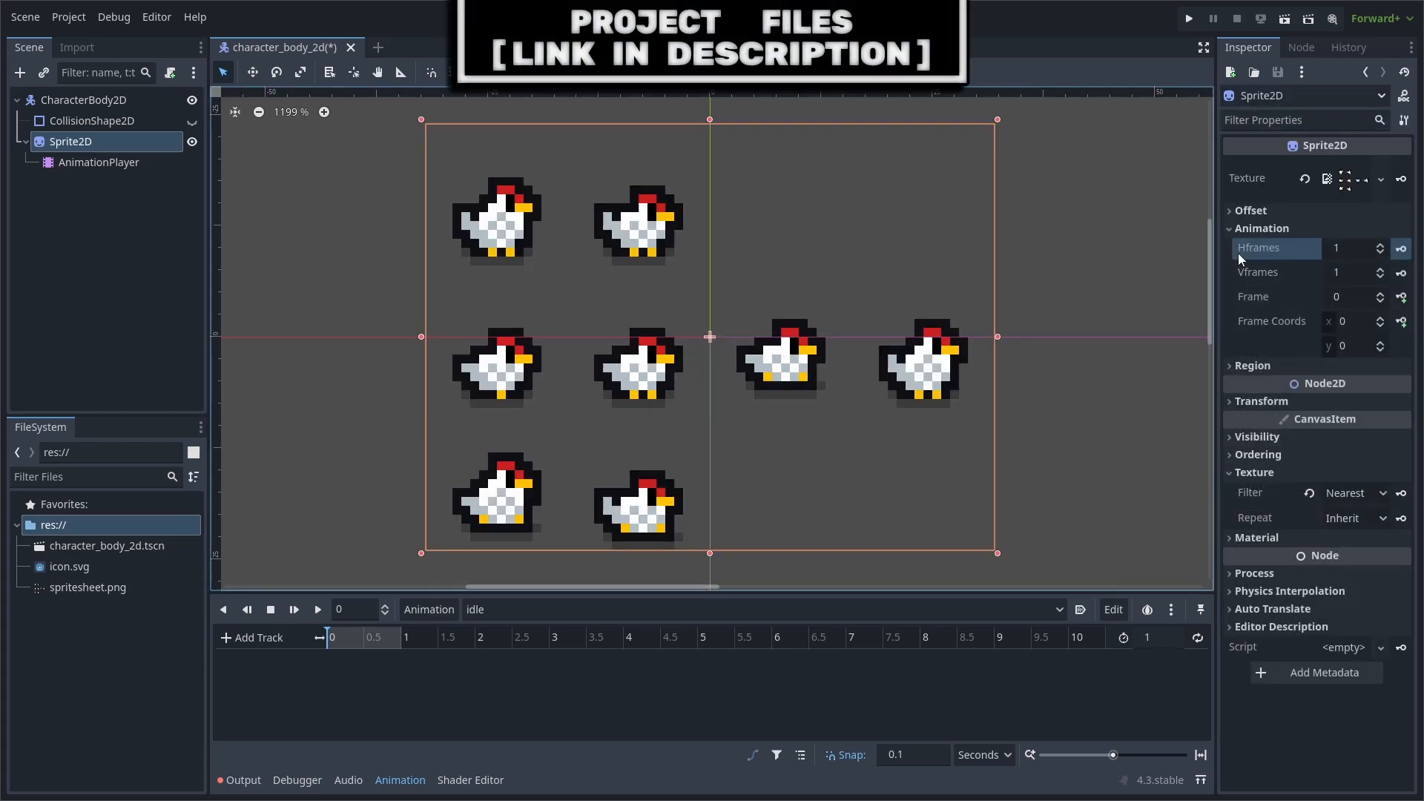
pyautogui.click(1335, 248)
pyautogui.write('4')
pyautogui.click(1344, 272)
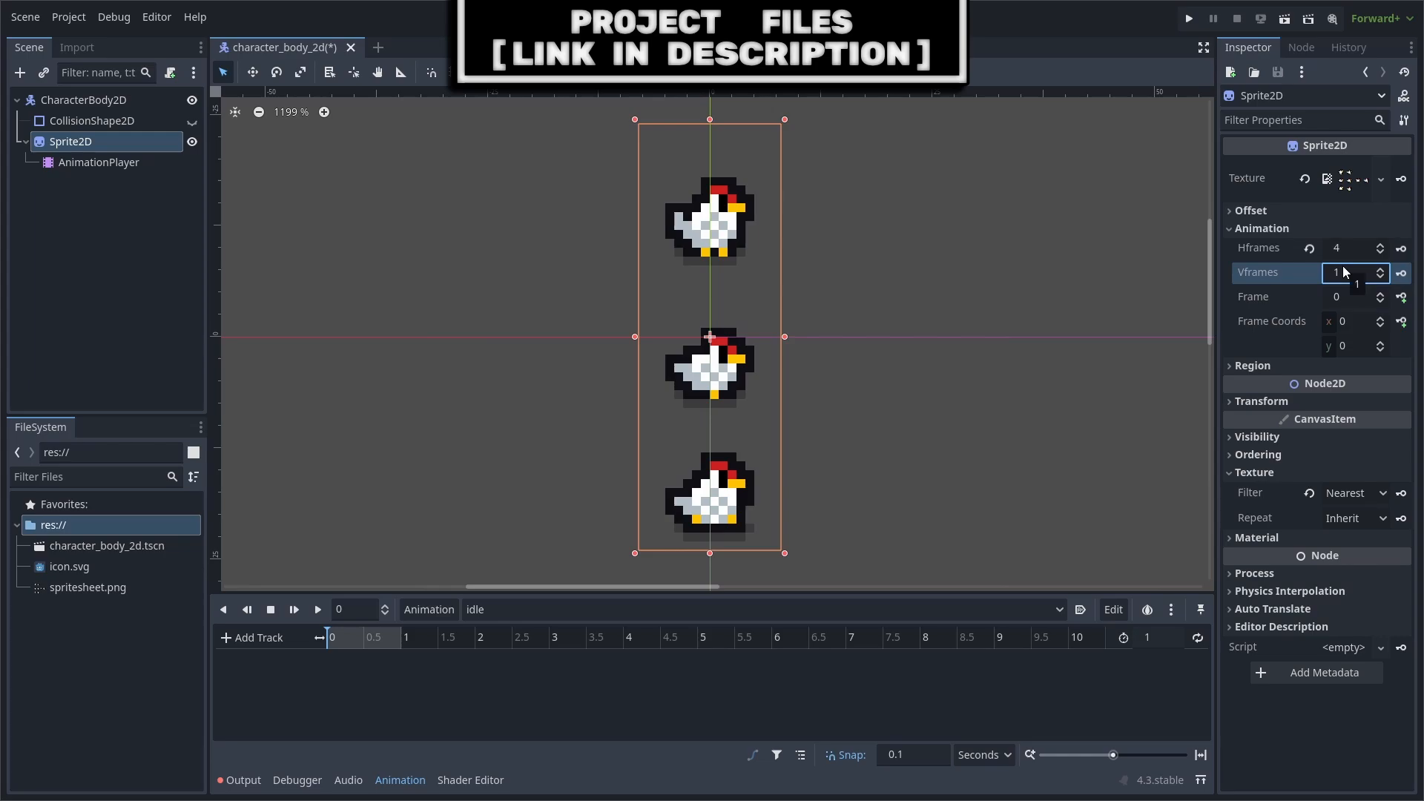
pyautogui.write('3')
pyautogui.press('Return')
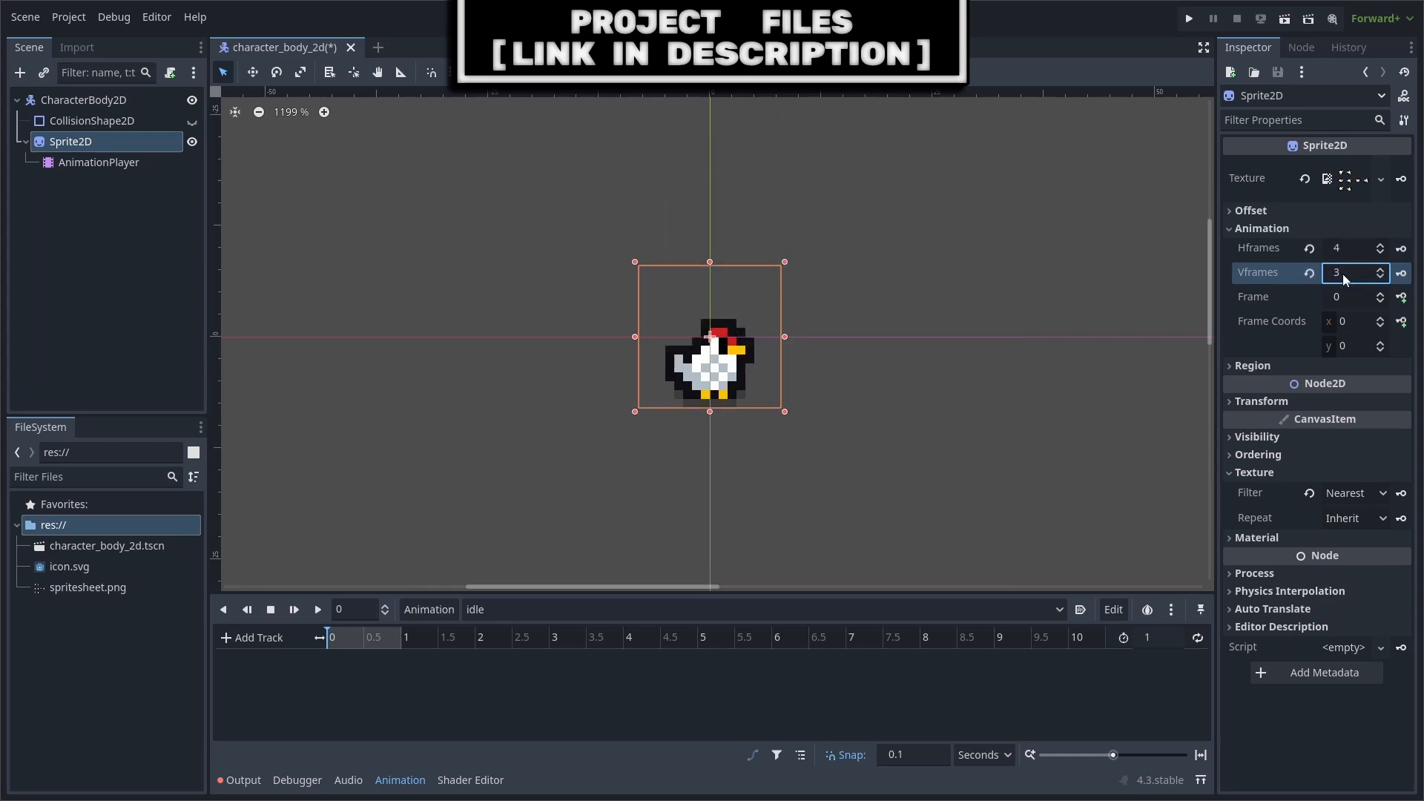
# Key the Sprite2D's Frame property in a new track as 0 at 0 seconds and 1 at 0.1 seconds.
pyautogui.click(1401, 297)
pyautogui.click(650, 441)
pyautogui.click(895, 756)
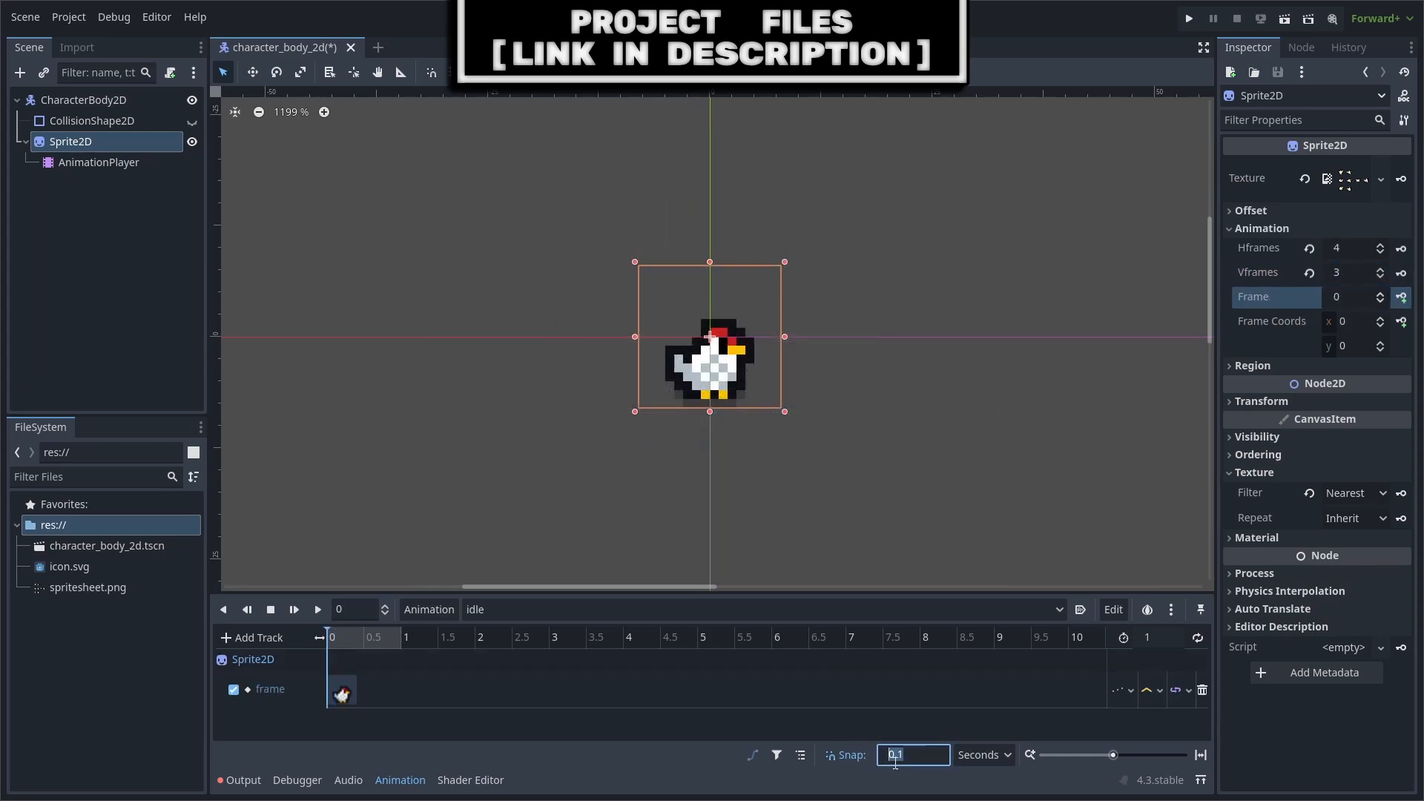
pyautogui.click(335, 641)
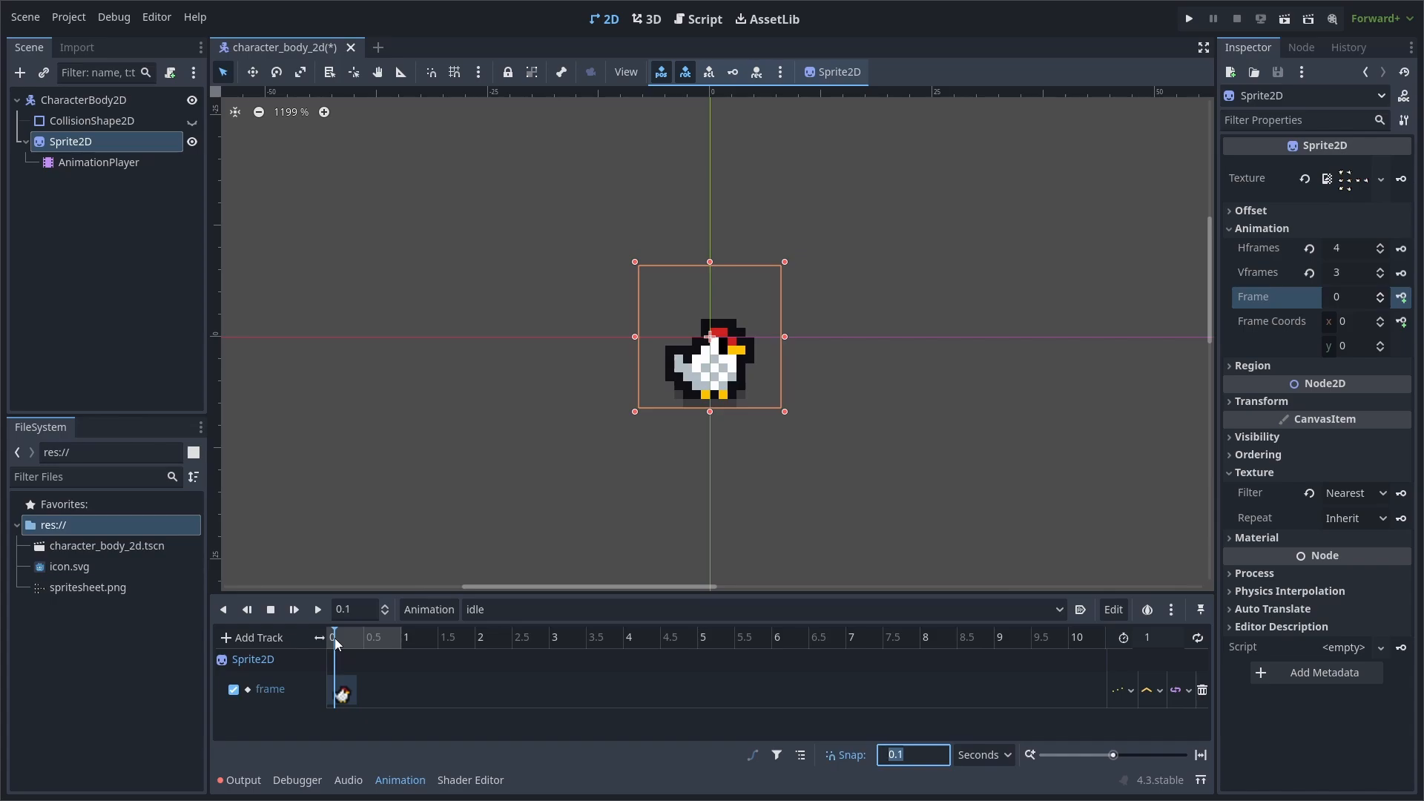
pyautogui.click(1349, 297)
pyautogui.press('Return')
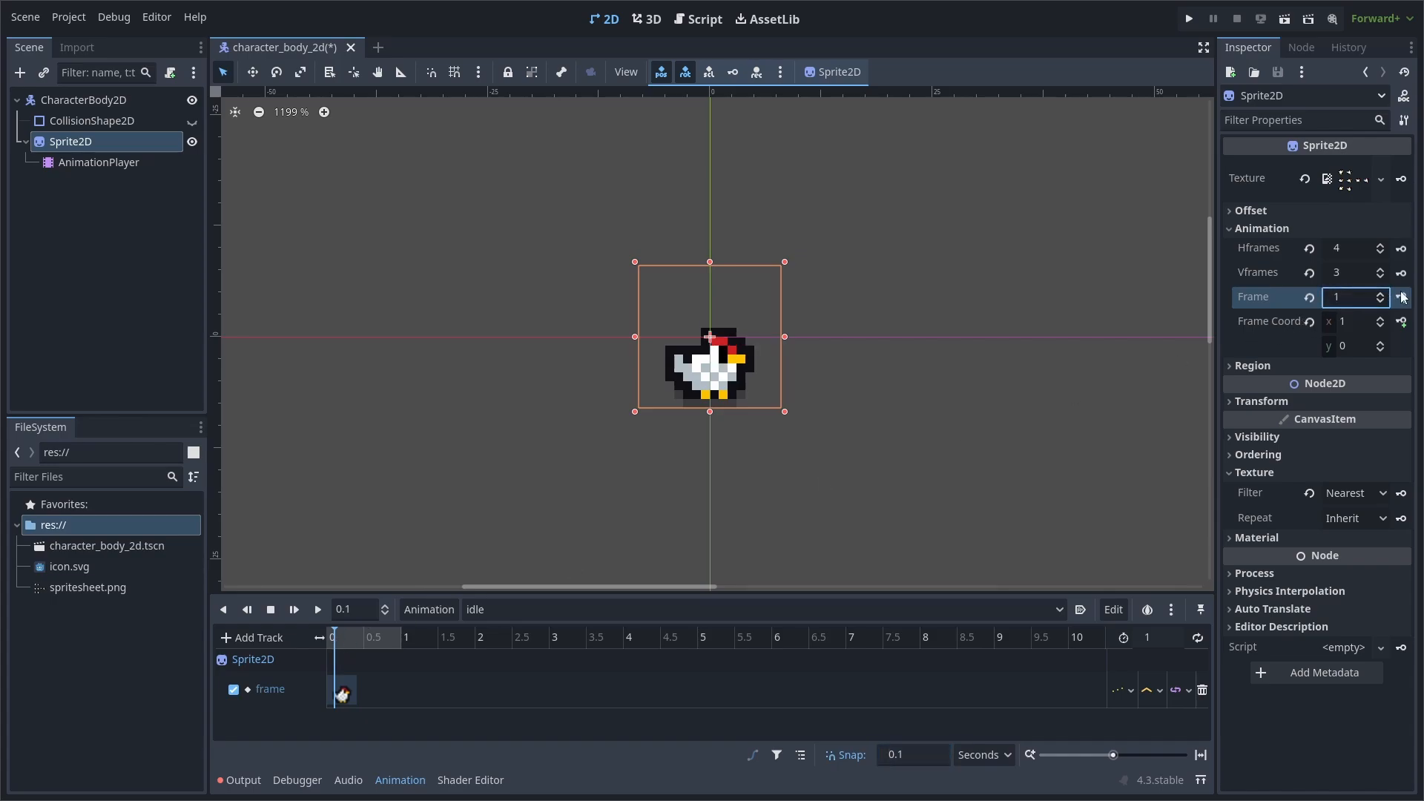
pyautogui.click(1401, 297)
# Set the idle animation's length to 0.2 seconds, enable looping and play it.
pyautogui.click(1159, 637)
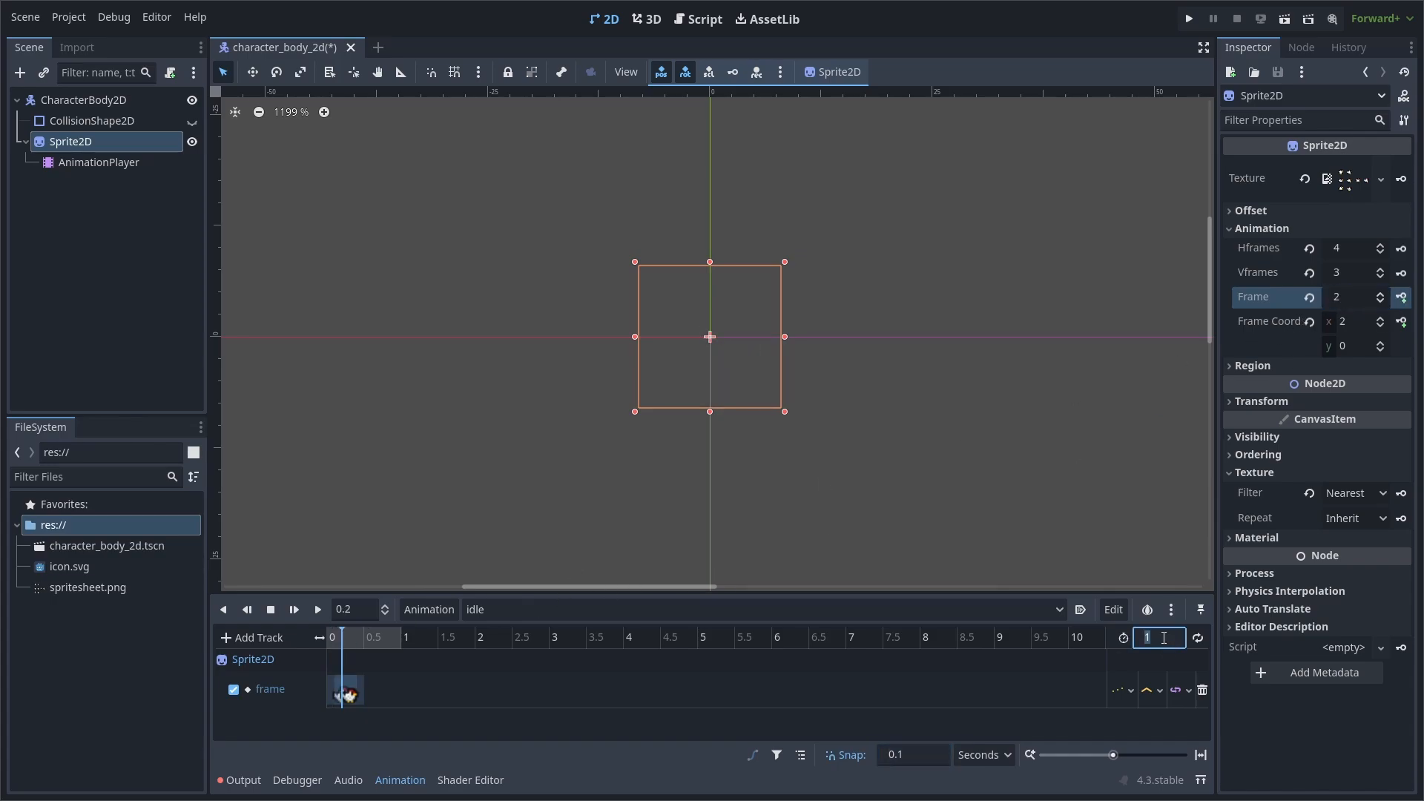
pyautogui.write('0.2')
pyautogui.press('Return')
pyautogui.click(1198, 638)
pyautogui.click(294, 609)
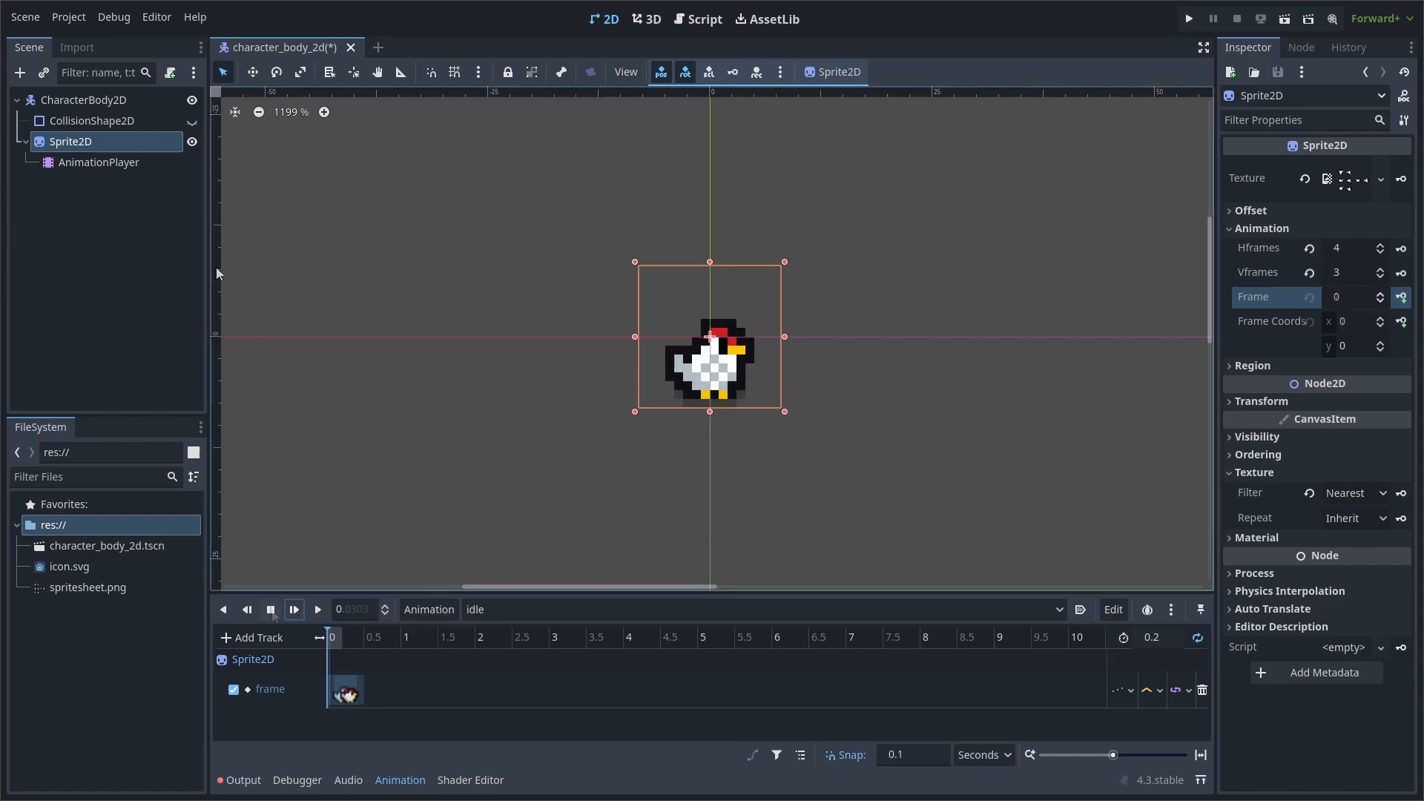
pyautogui.click(294, 610)
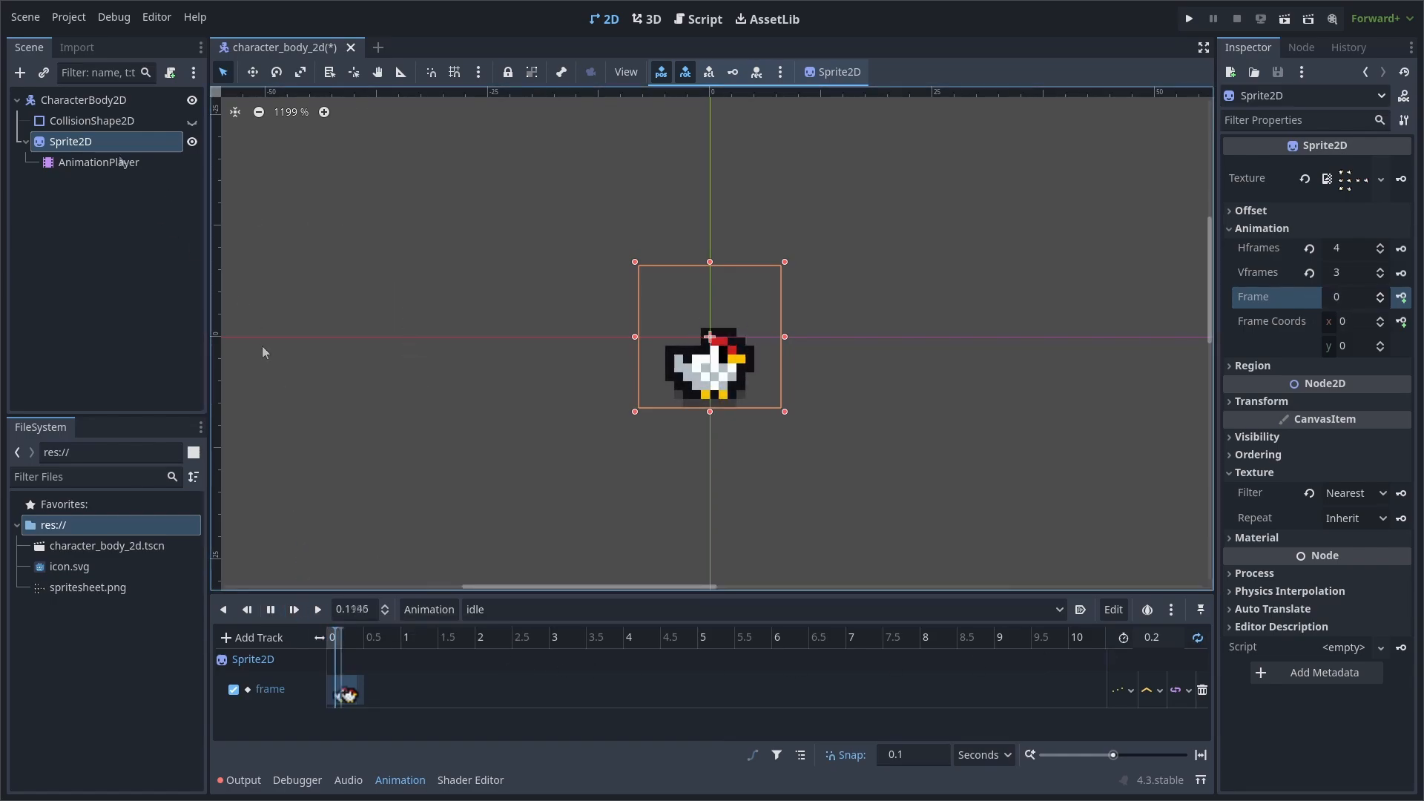
# Set the AnimationPlayer's Speed Scale to 0.5 and key it in a new track at 0 seconds.
pyautogui.click(80, 162)
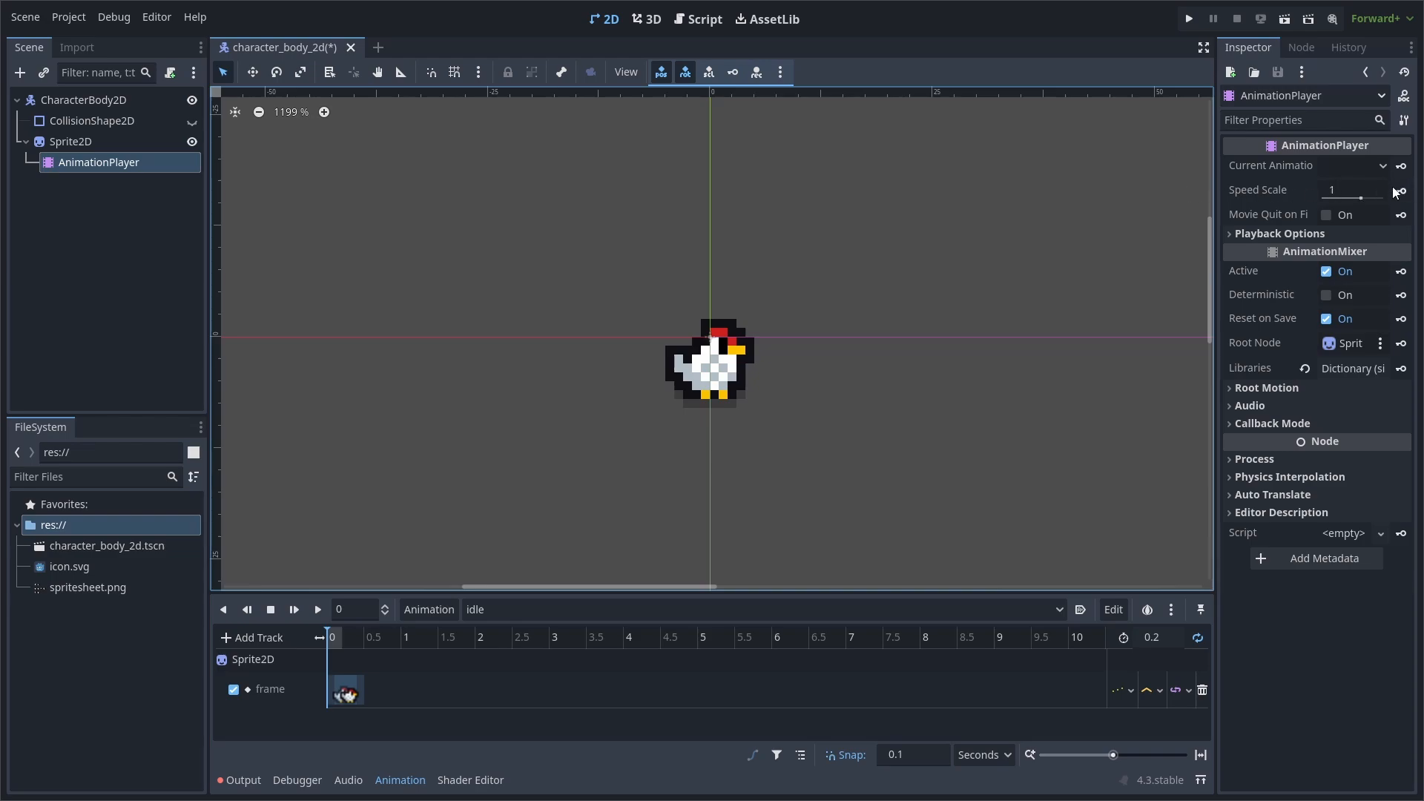
pyautogui.click(1335, 191)
pyautogui.write('0.5')
pyautogui.press('Return')
pyautogui.click(1401, 191)
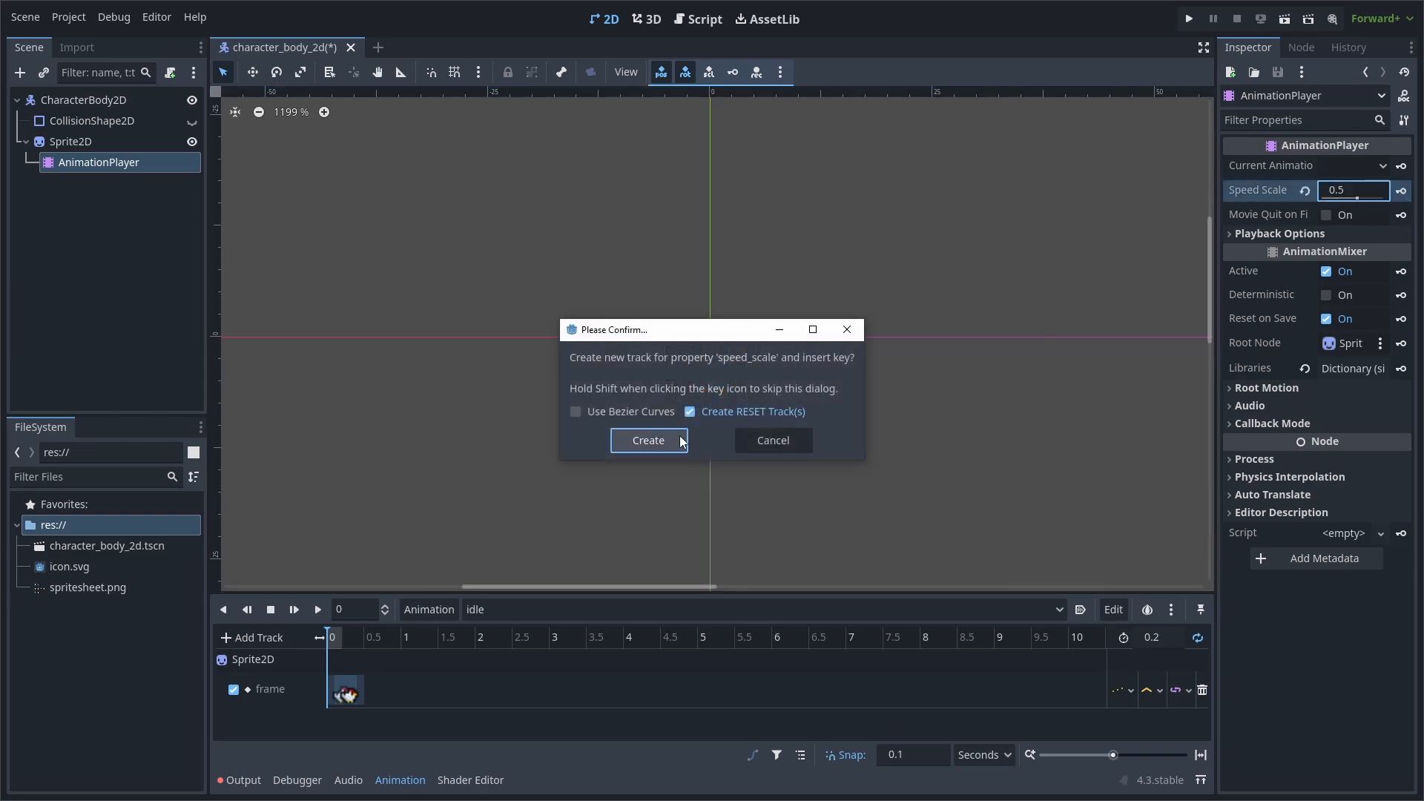
pyautogui.click(678, 437)
# Open the speed_scale keyframe's properties and set the idle animation to autoplay on load.
pyautogui.scroll(-1, 432, 700)
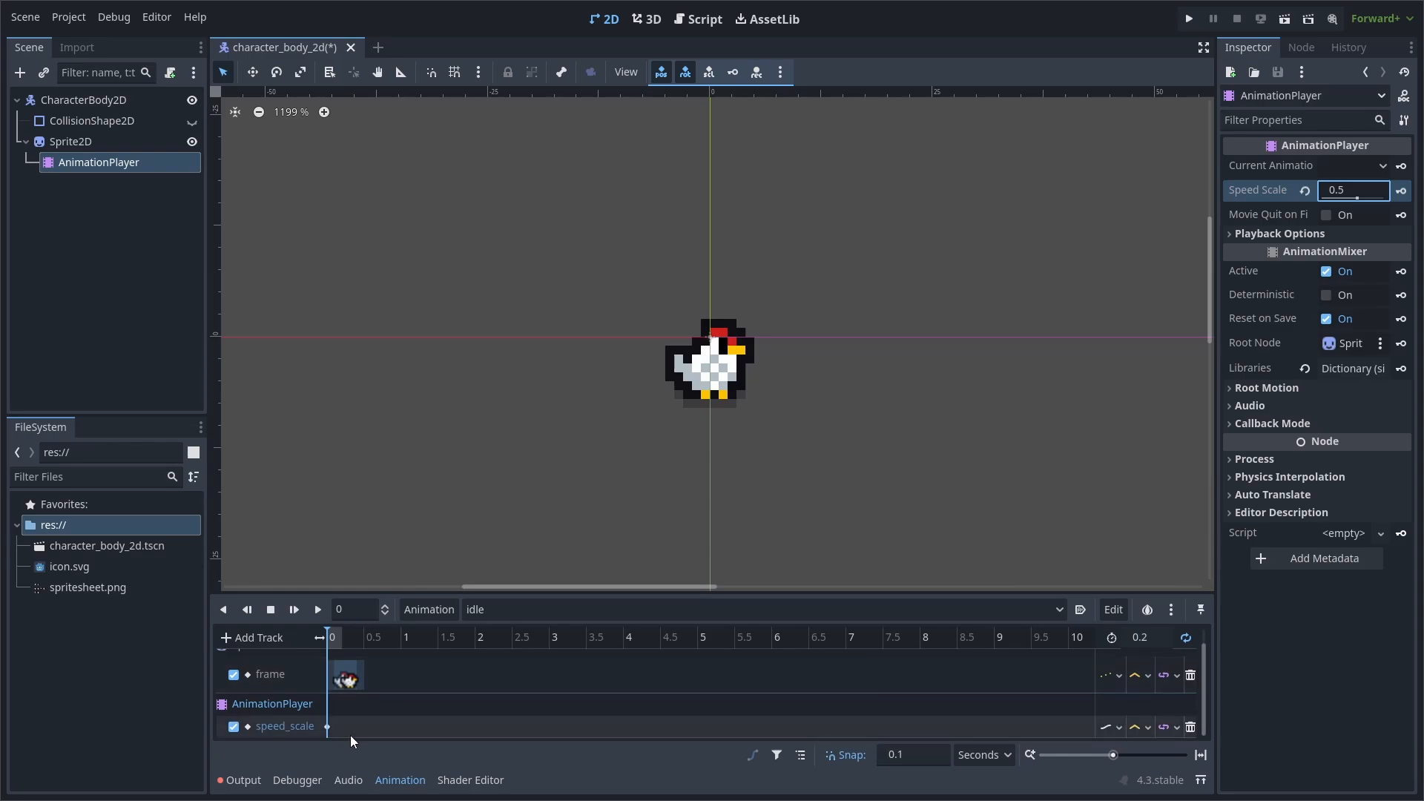
pyautogui.click(327, 727)
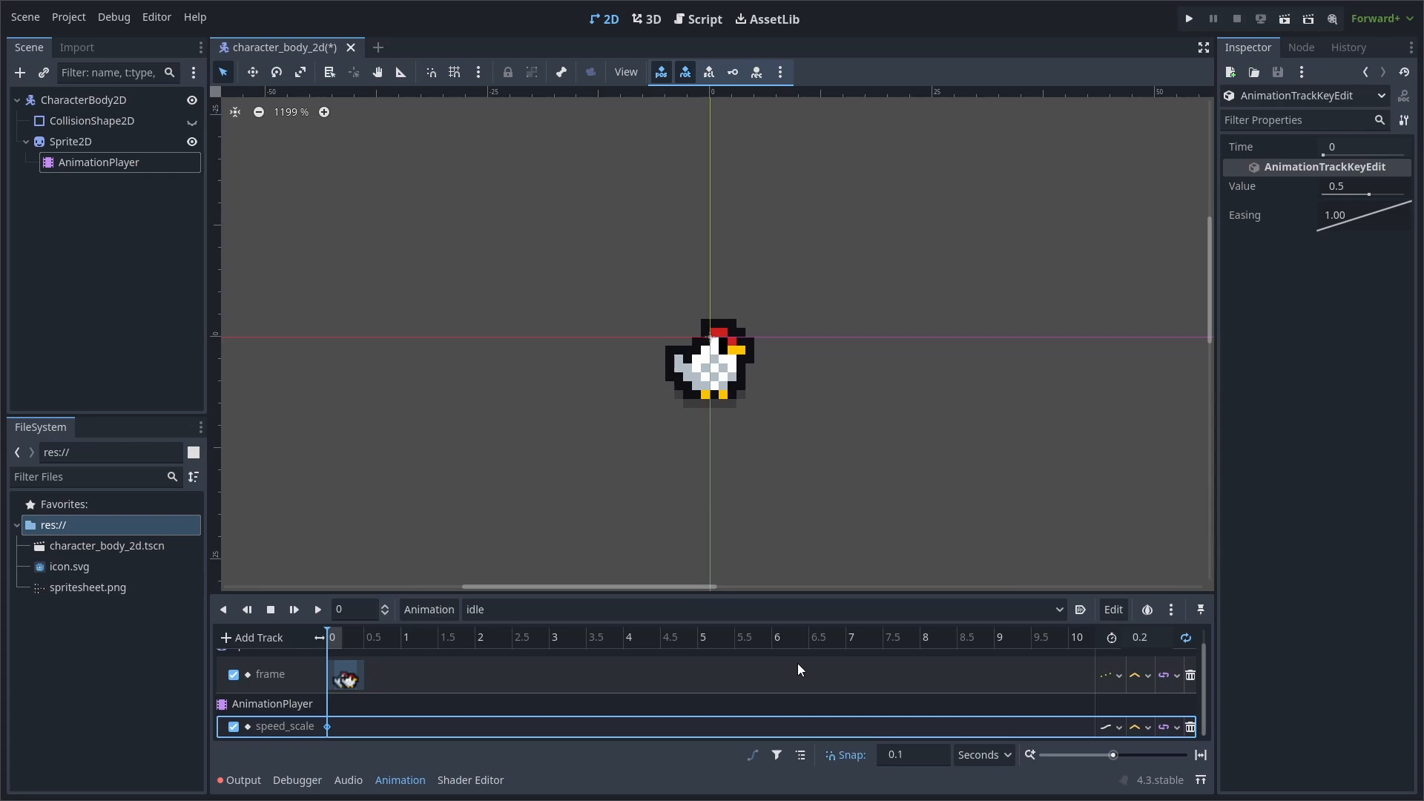
pyautogui.click(1080, 610)
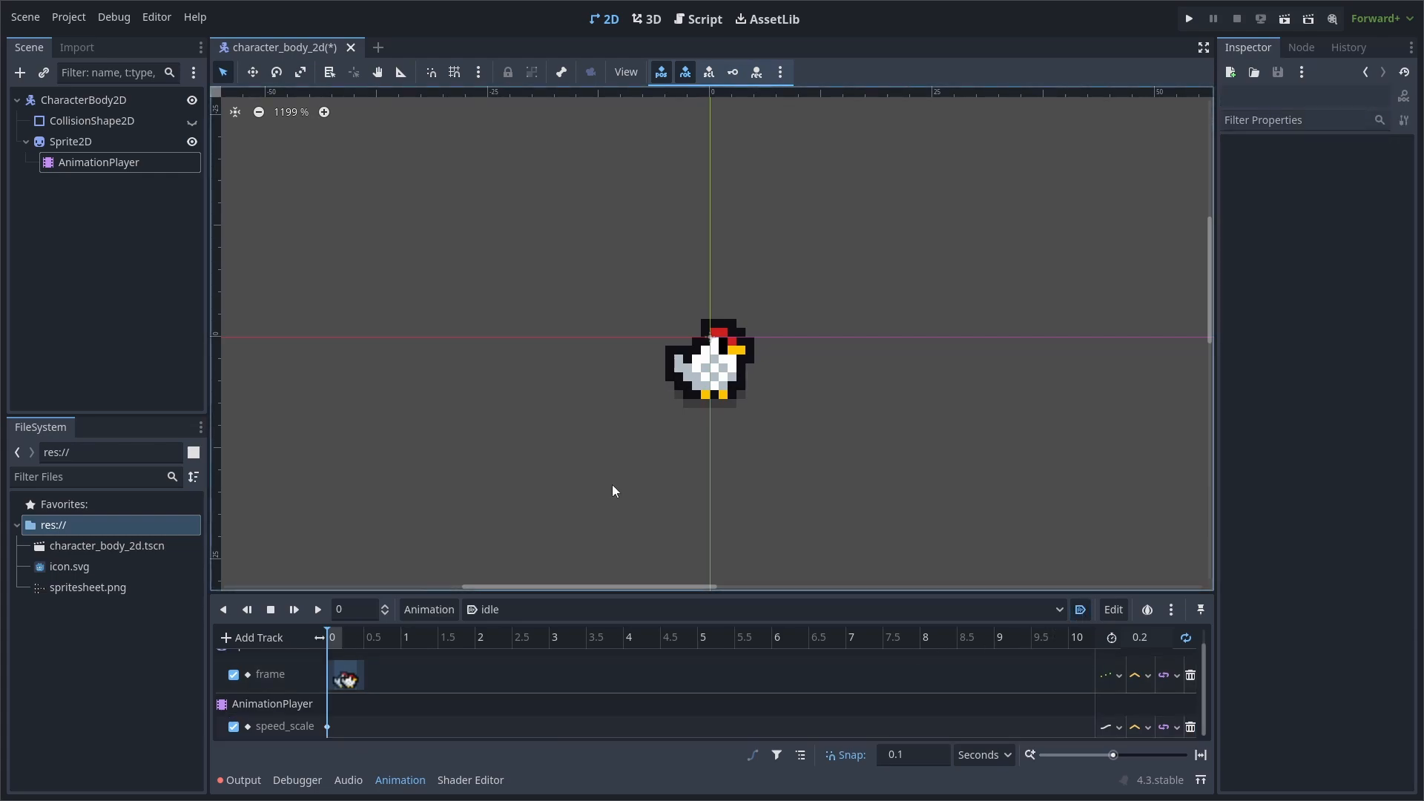
# Create a new animation named walk in the AnimationPlayer.
pyautogui.click(427, 607)
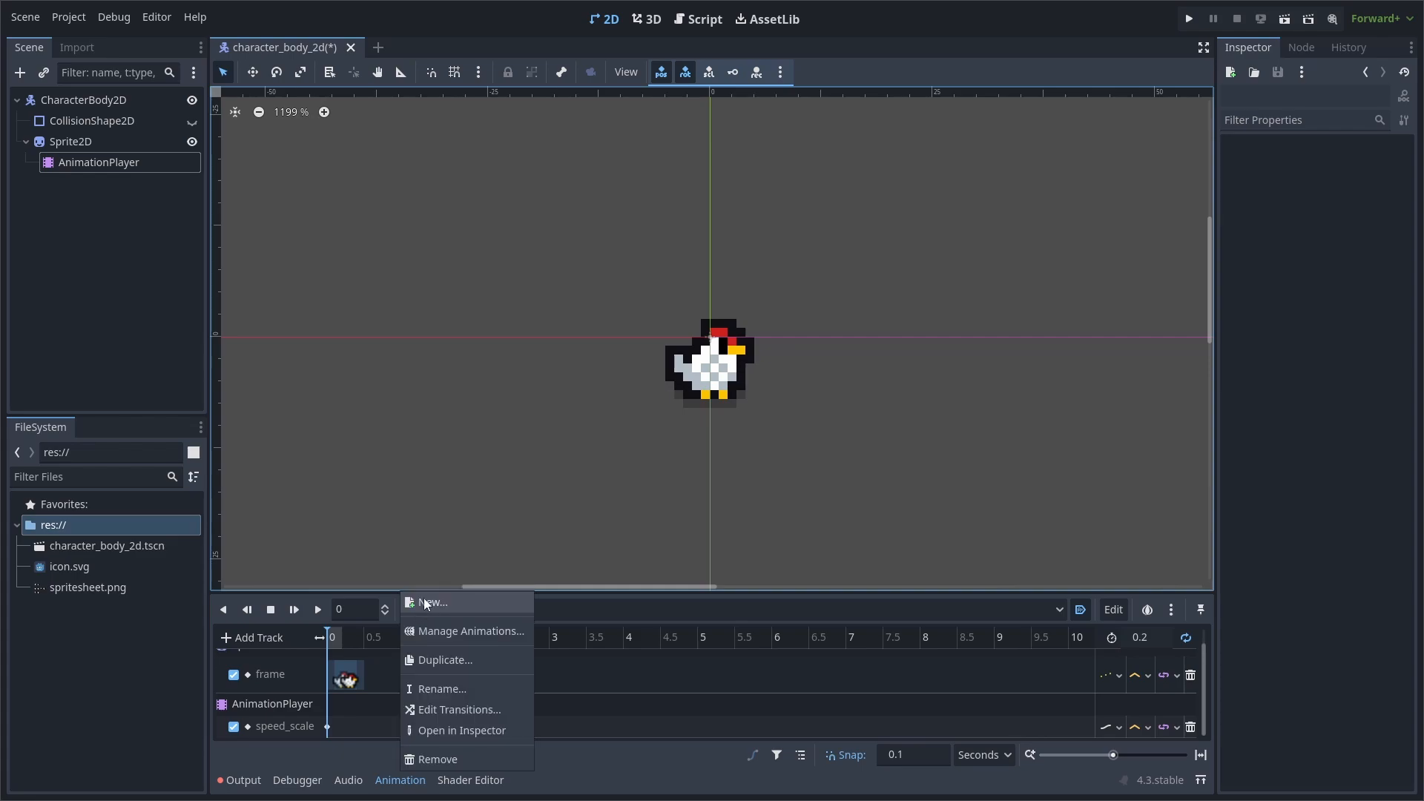
pyautogui.click(442, 605)
pyautogui.write('walk')
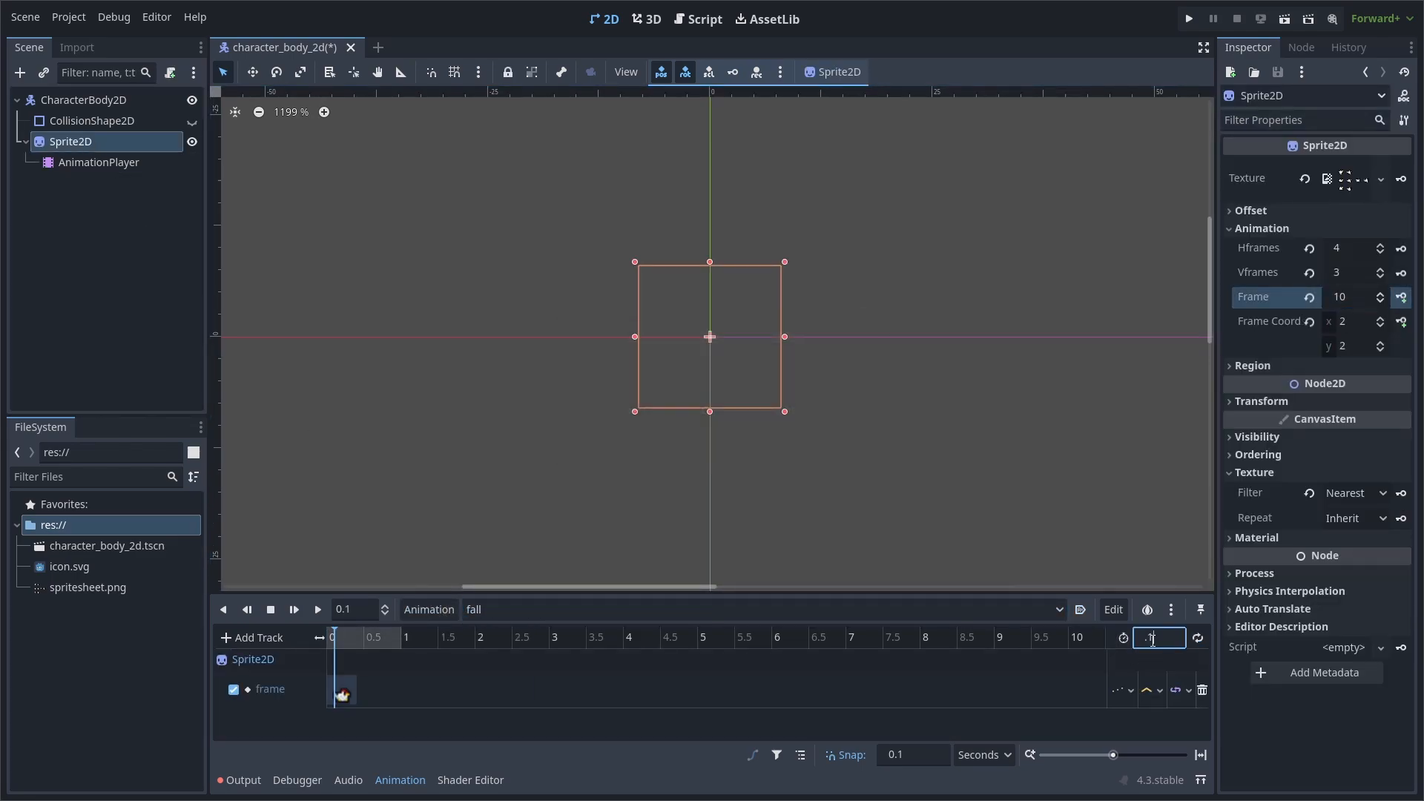
# In the jump animation, set the Sprite2D's Frame to 8 and key it in a new track.
pyautogui.click(508, 610)
pyautogui.click(509, 696)
pyautogui.write('8')
pyautogui.click(1401, 297)
pyautogui.click(649, 441)
# Switch to the walk animation and key the Sprite2D's Frame property in it.
pyautogui.click(517, 610)
pyautogui.click(517, 716)
pyautogui.click(1402, 298)
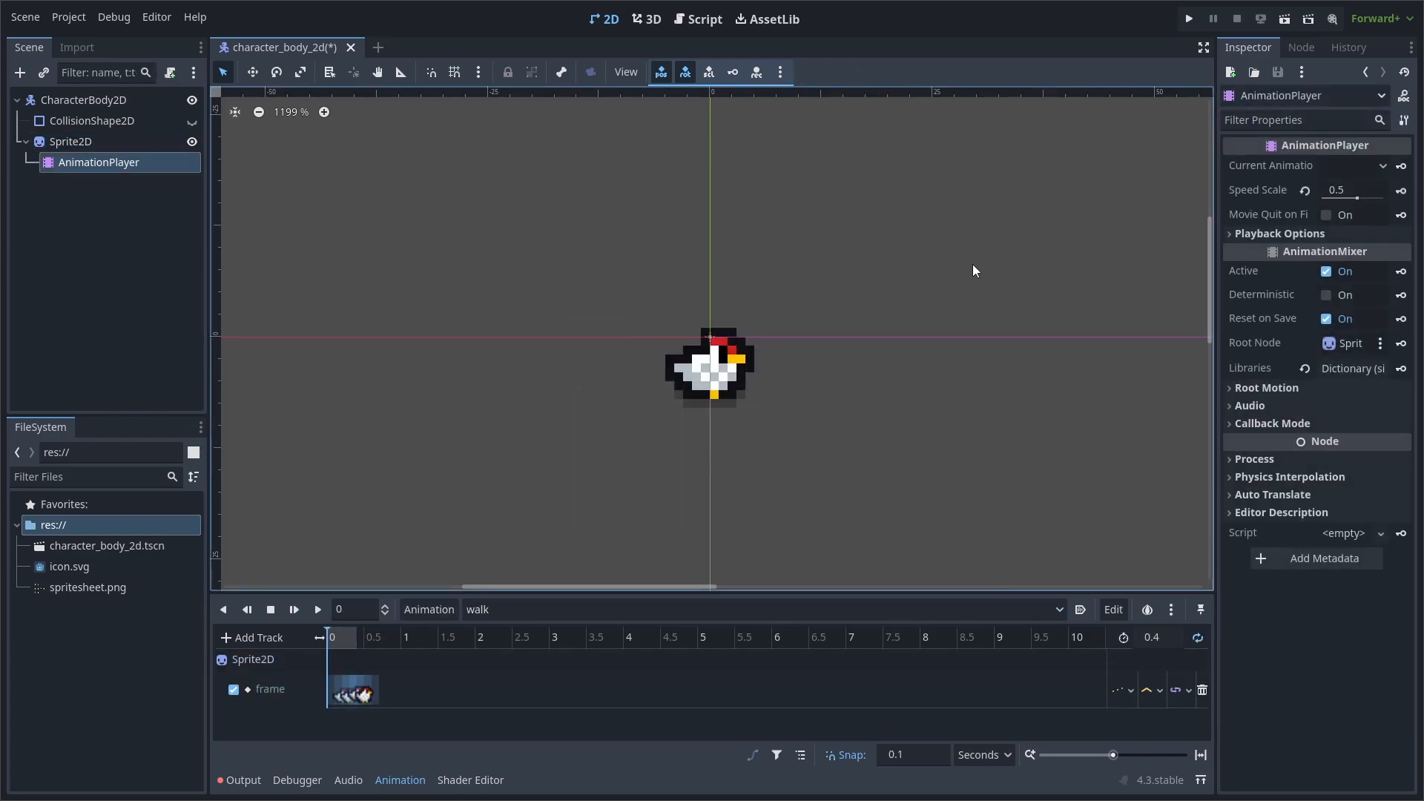
# Set the AnimationPlayer's Speed Scale to 1.25 and key it in a new track at 0 seconds of the walk animation.
pyautogui.click(1355, 190)
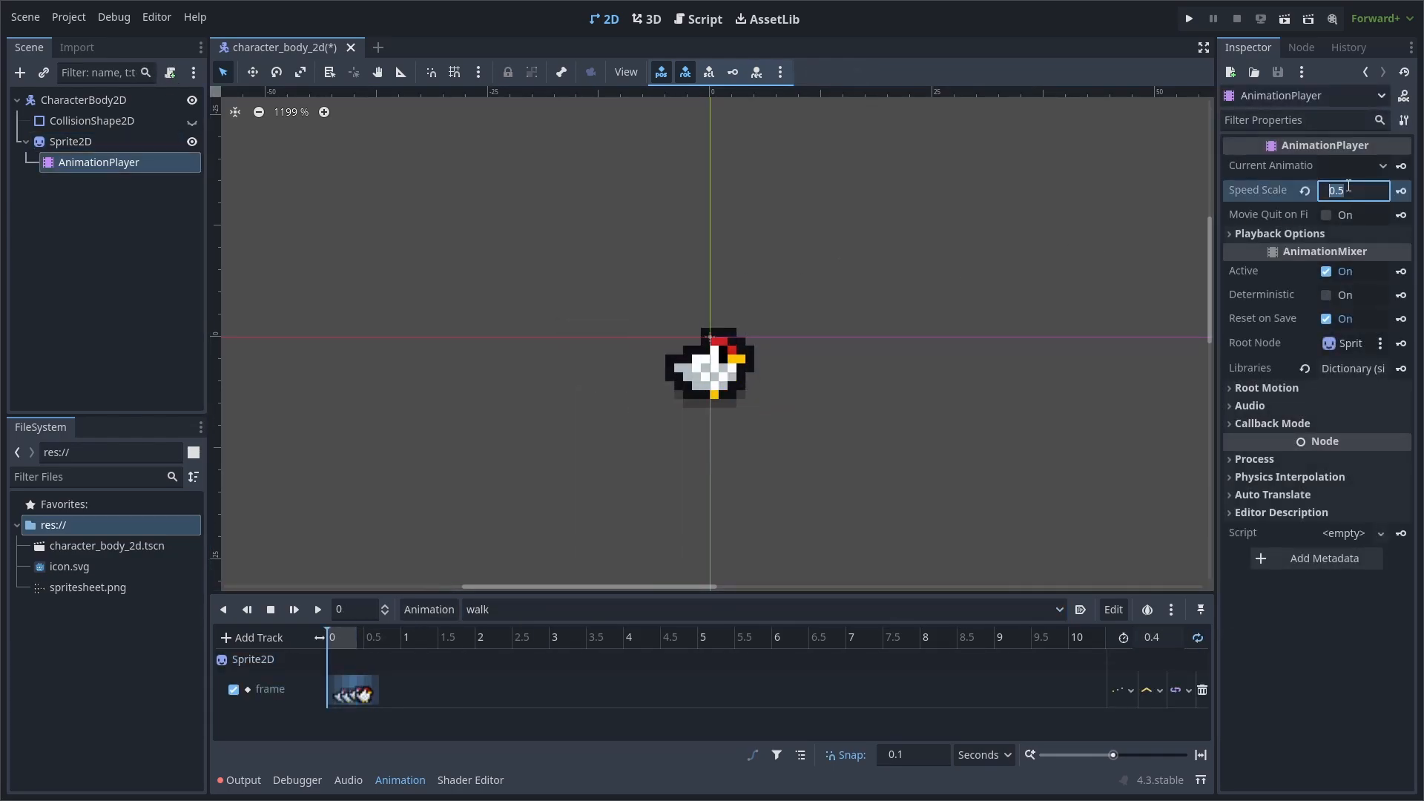
pyautogui.write('1.25')
pyautogui.click(1401, 190)
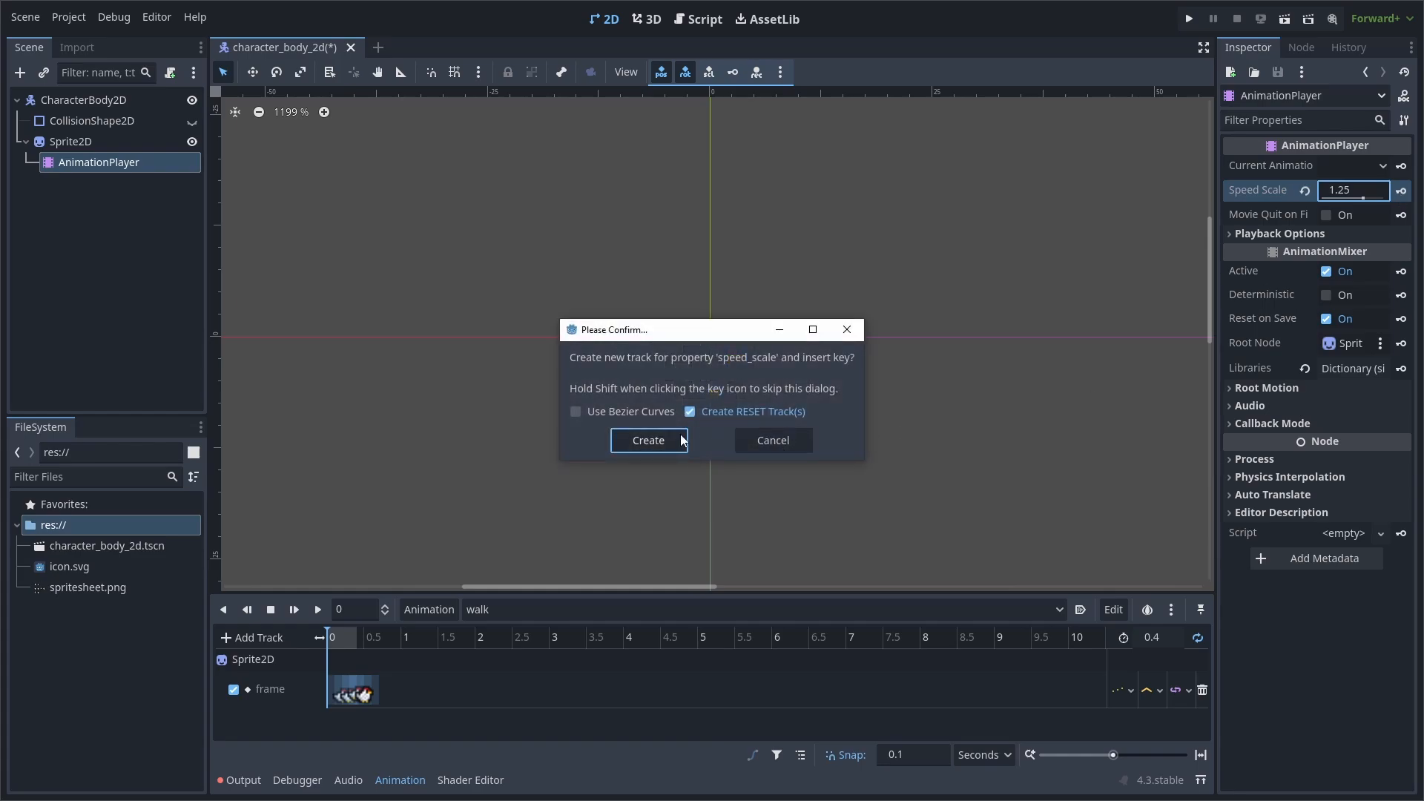
pyautogui.click(648, 441)
pyautogui.scroll(-1, 506, 665)
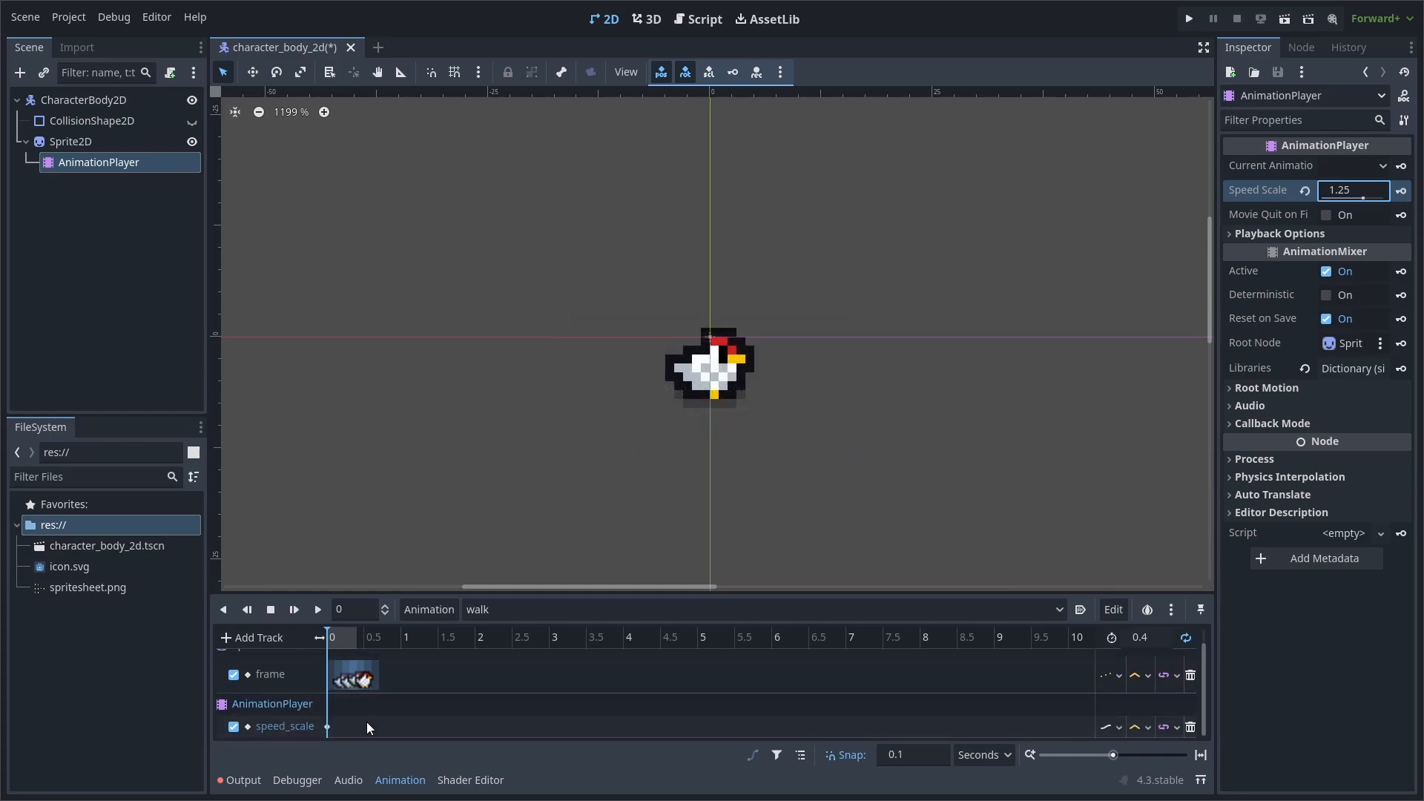
# Switch to the fall animation and set the AnimationPlayer's Speed Scale to 0.5 for it.
pyautogui.click(523, 606)
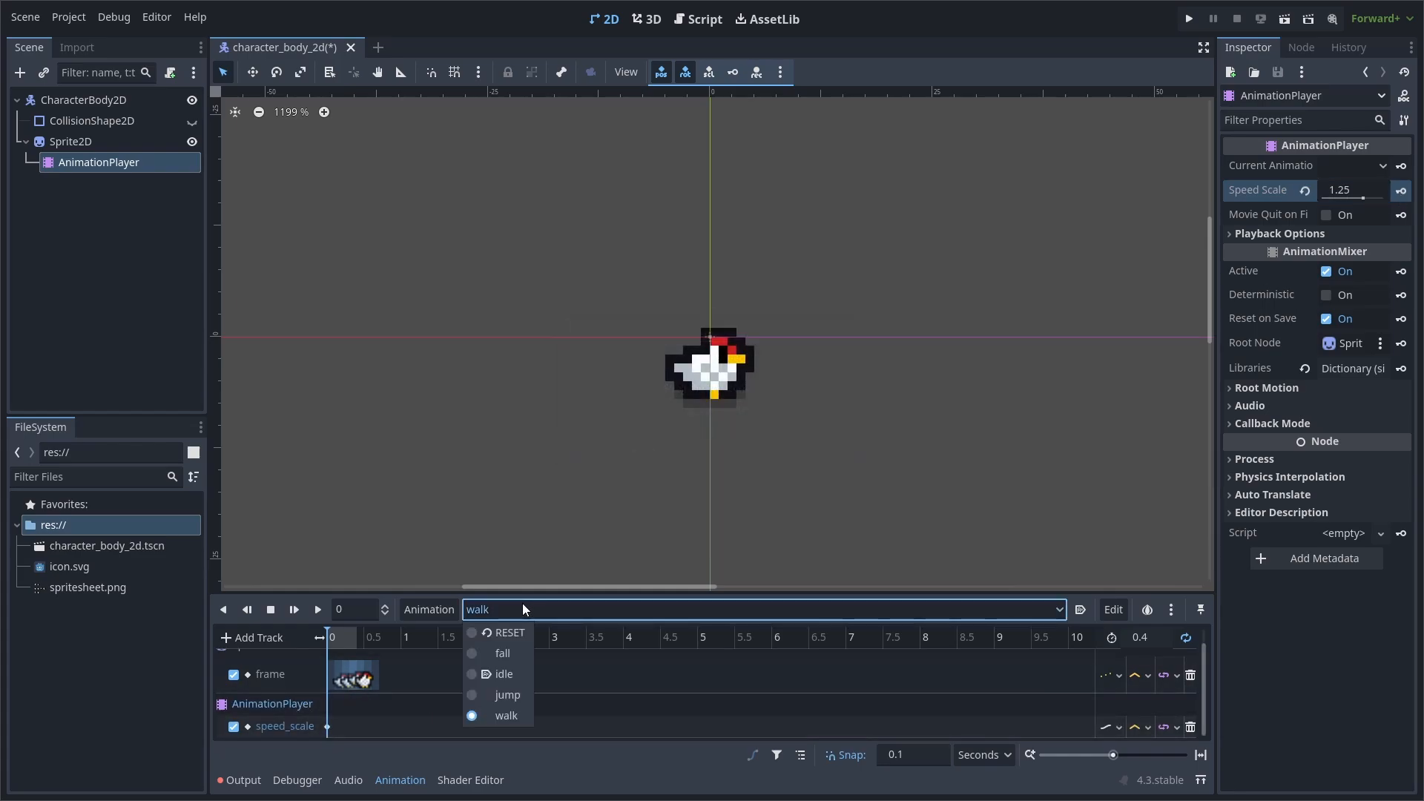
pyautogui.click(512, 653)
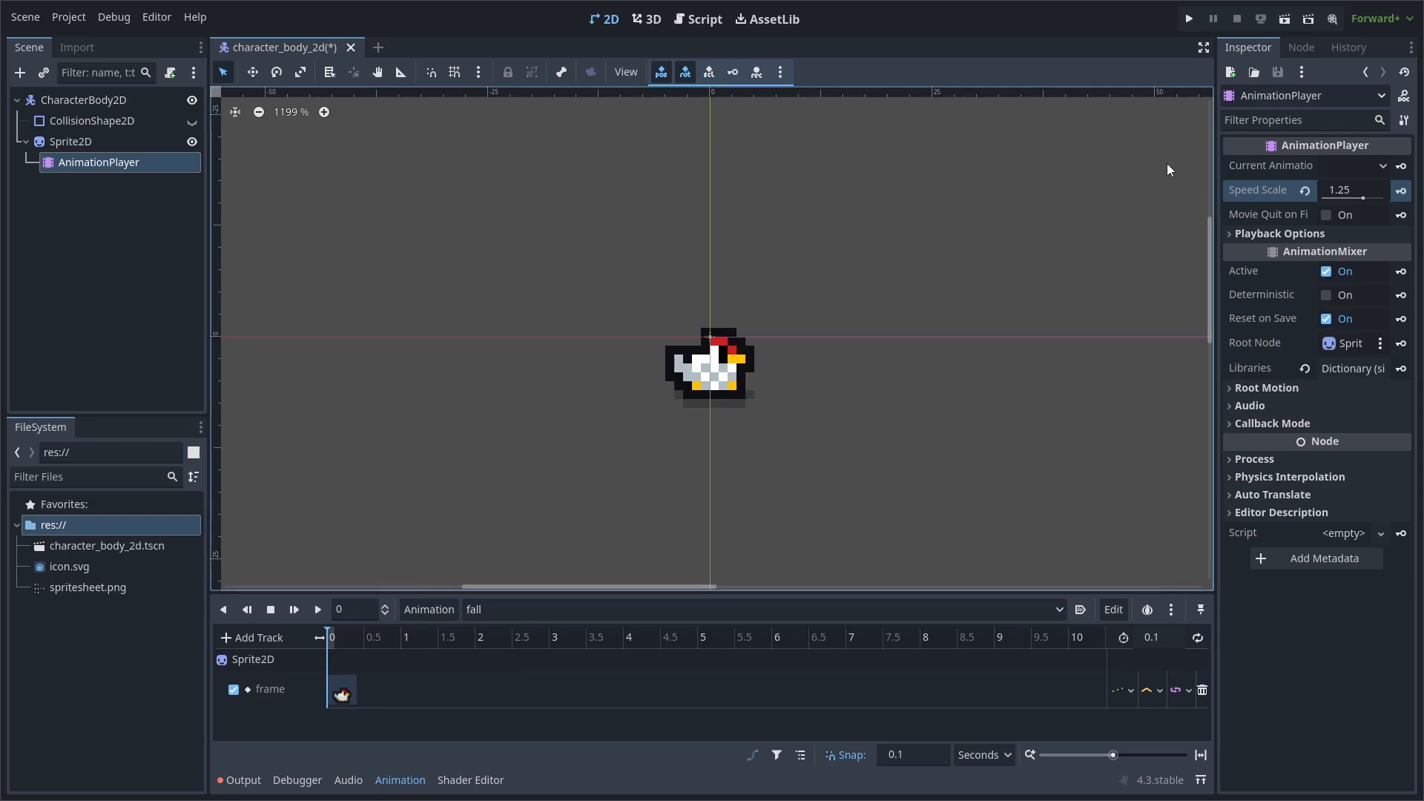
pyautogui.click(1339, 191)
pyautogui.write('0.5')
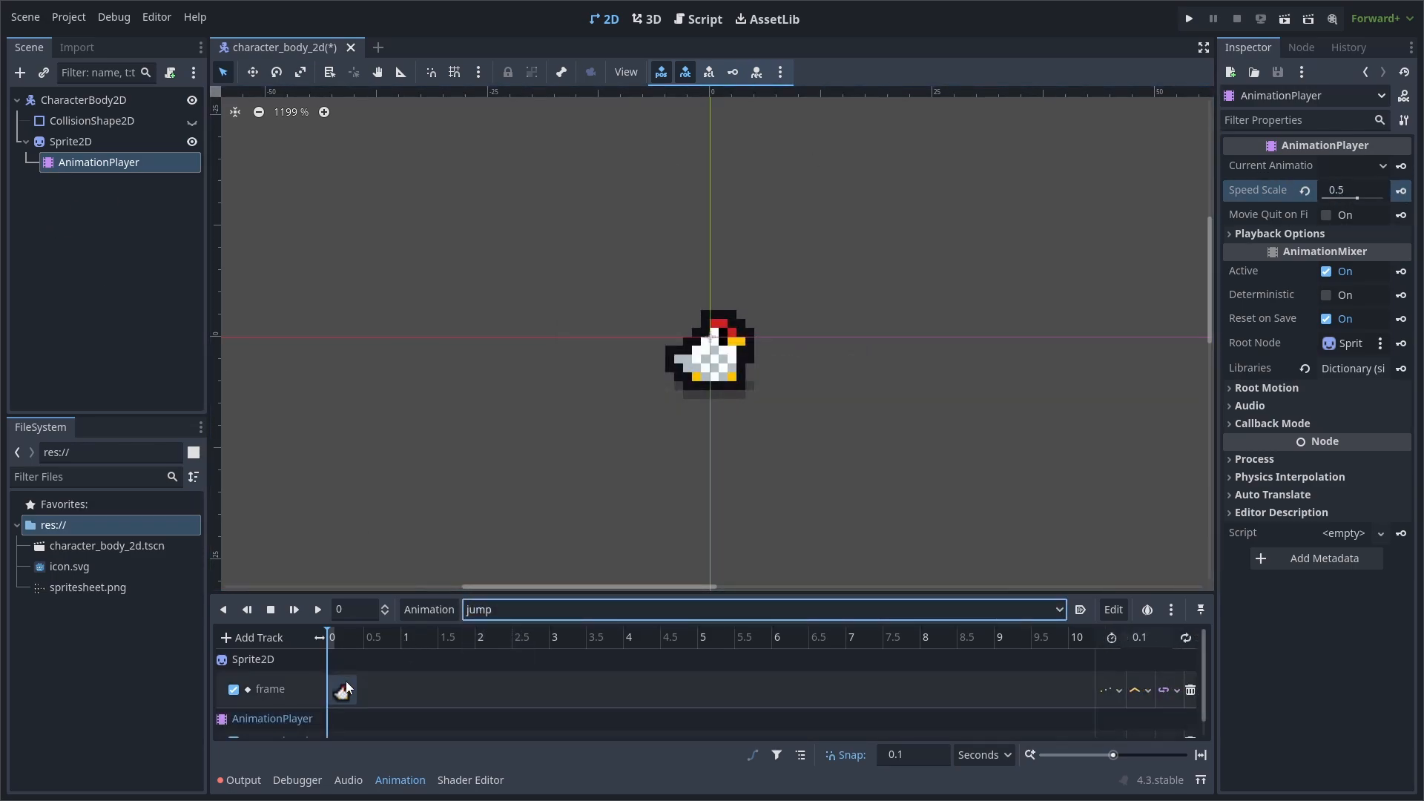
# Examine the jump animation's frame keyframe and its available key operations, with the playhead at 0.1 seconds.
pyautogui.rightClick(346, 687)
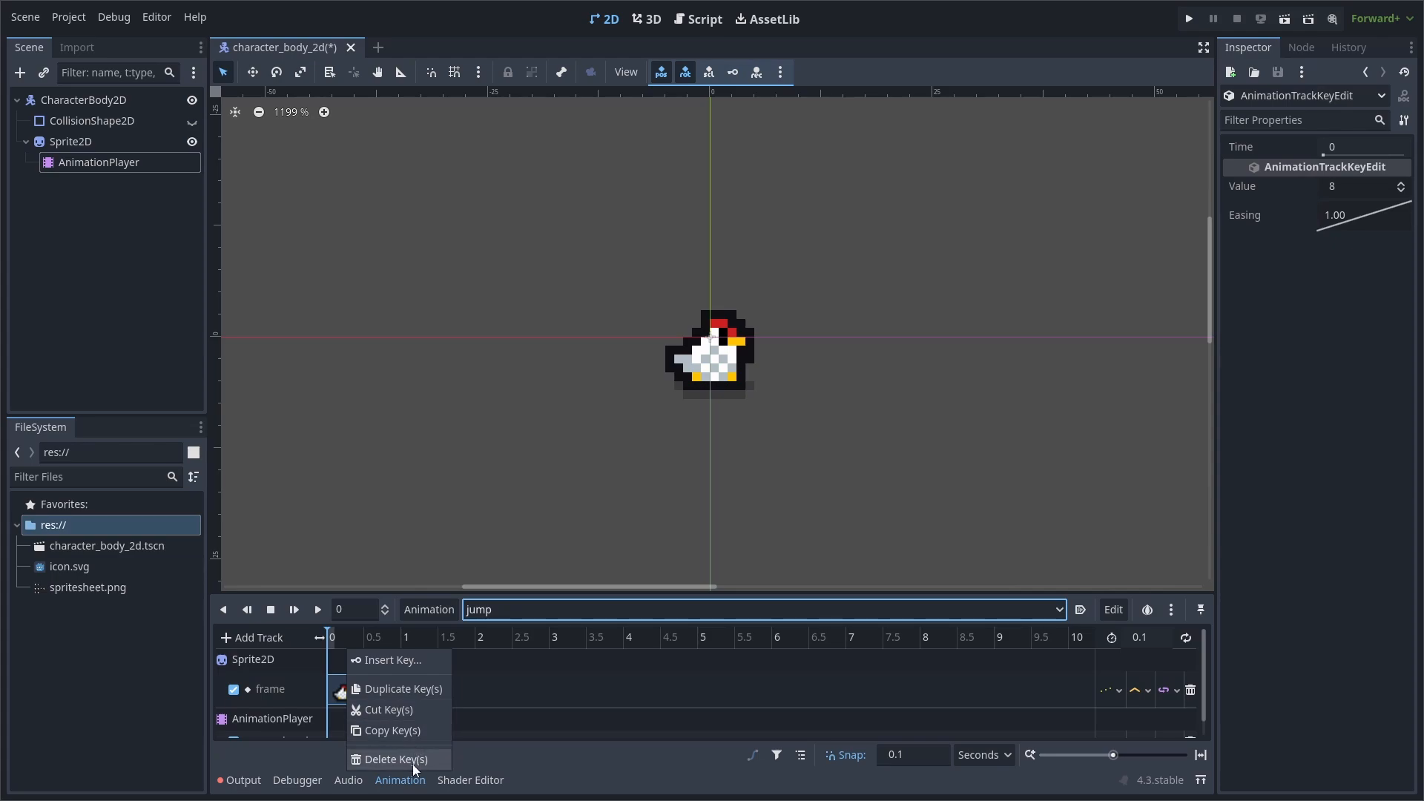
pyautogui.click(332, 640)
pyautogui.click(334, 639)
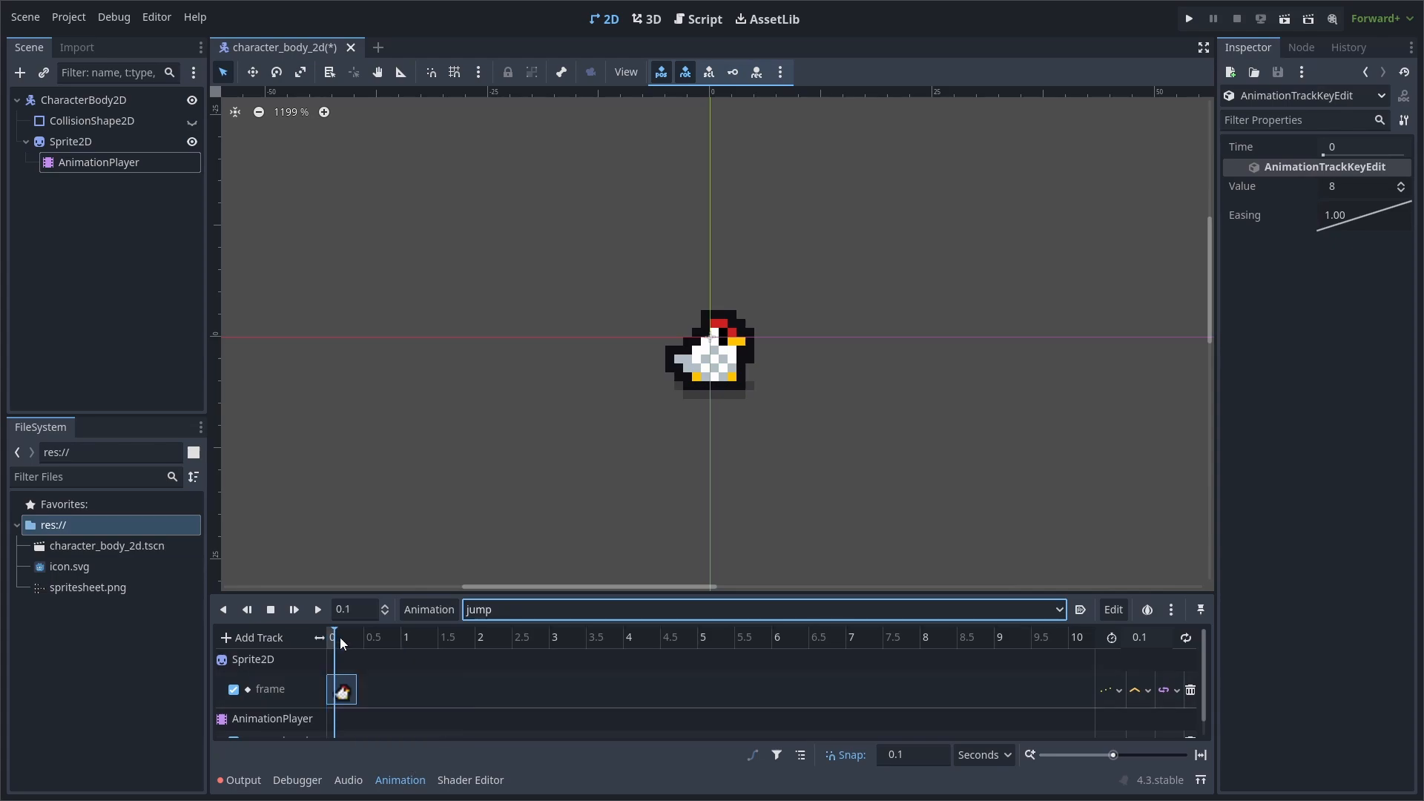
pyautogui.click(350, 694)
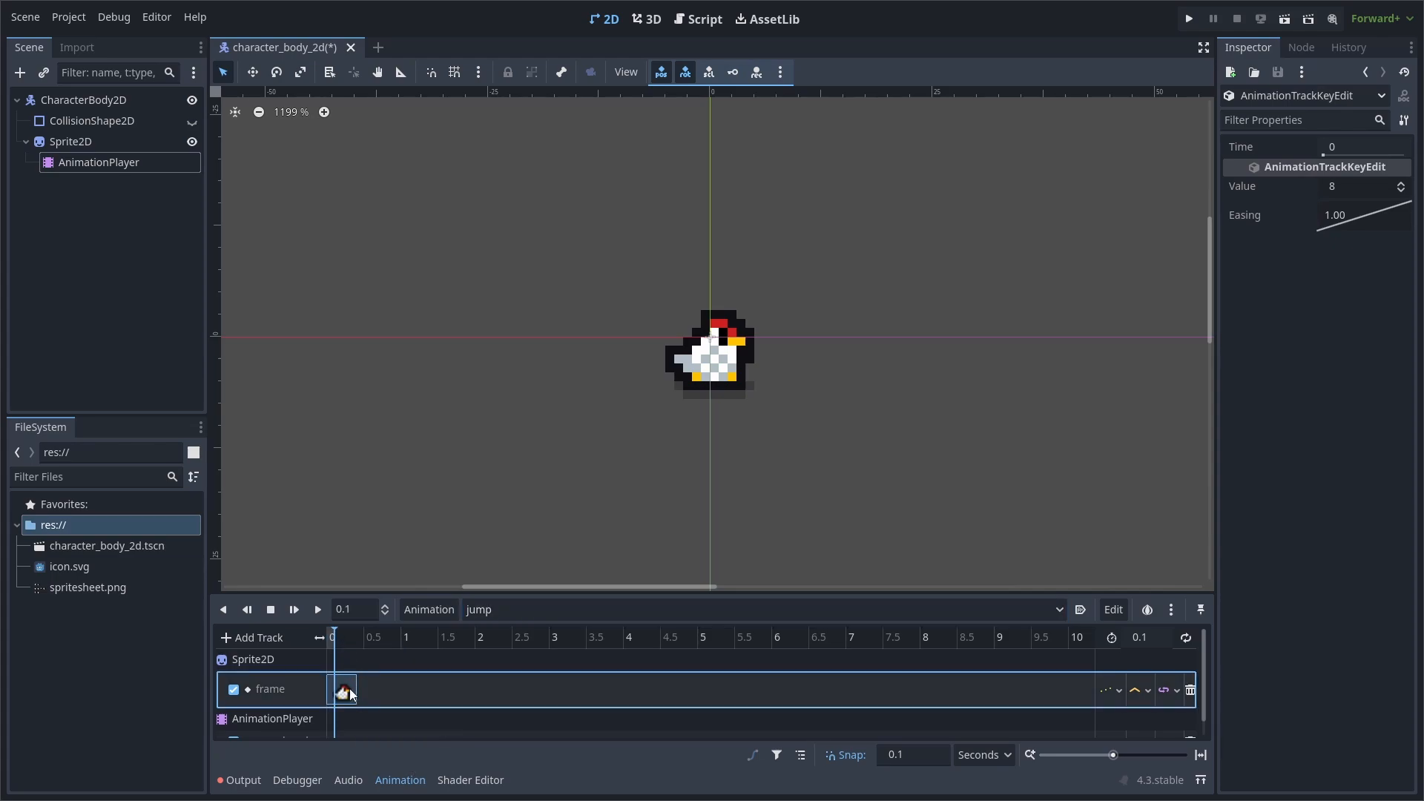
pyautogui.click(304, 292)
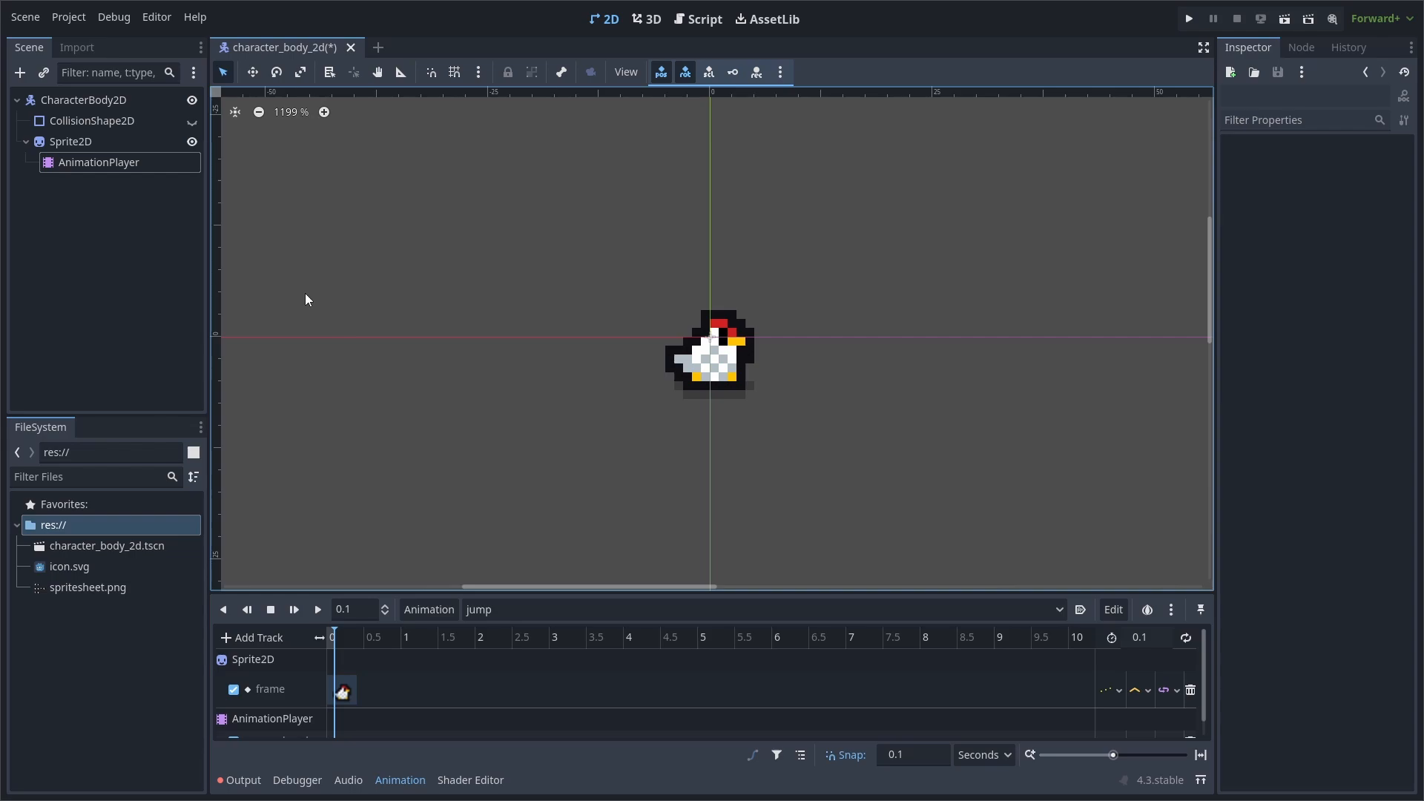
# Attach a new script, character_body_2d.gd, to the CharacterBody2D root node.
pyautogui.click(83, 100)
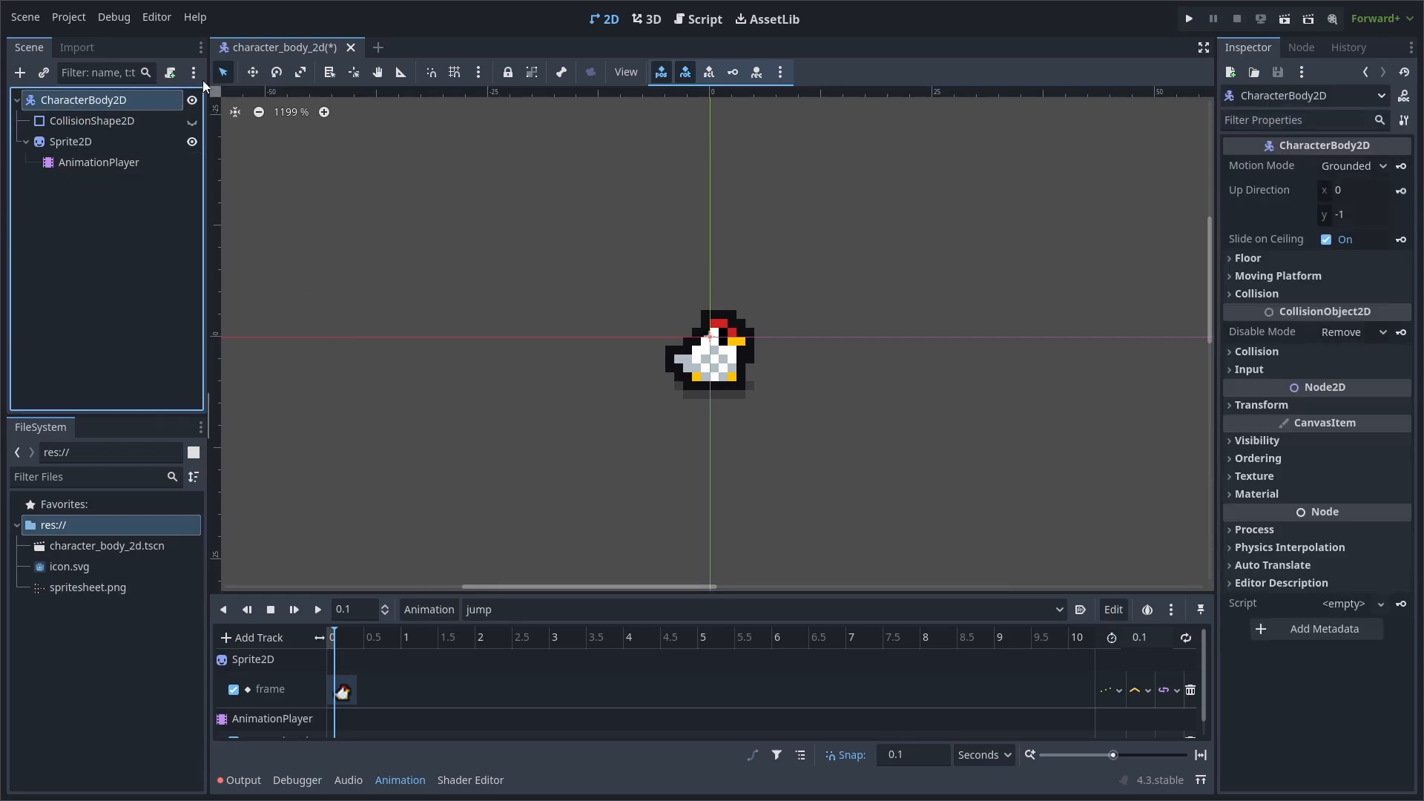
pyautogui.click(171, 73)
pyautogui.click(641, 511)
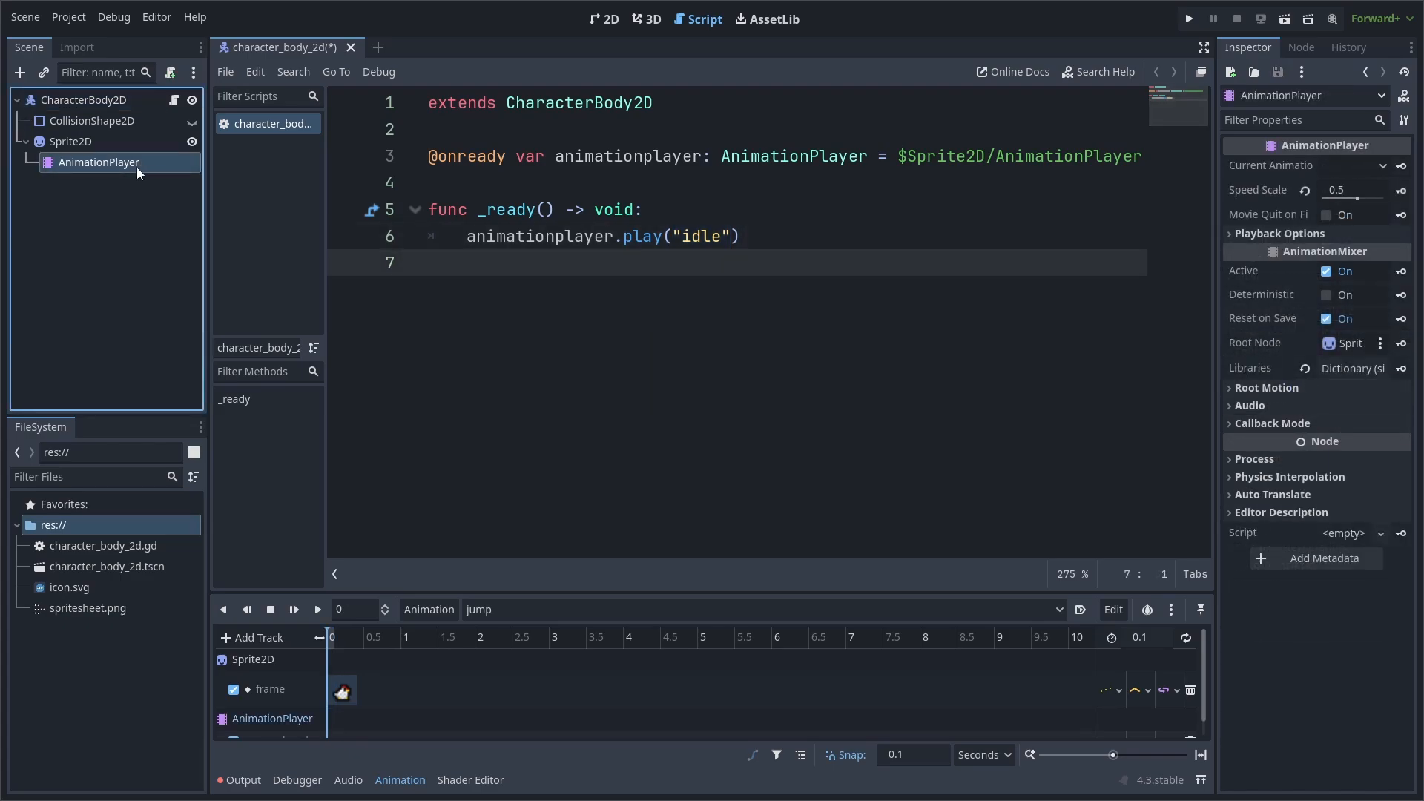
# Connect the AnimationPlayer's animation_finished signal to a new method in the CharacterBody2D script and highlight its anim_name parameter.
pyautogui.click(1299, 49)
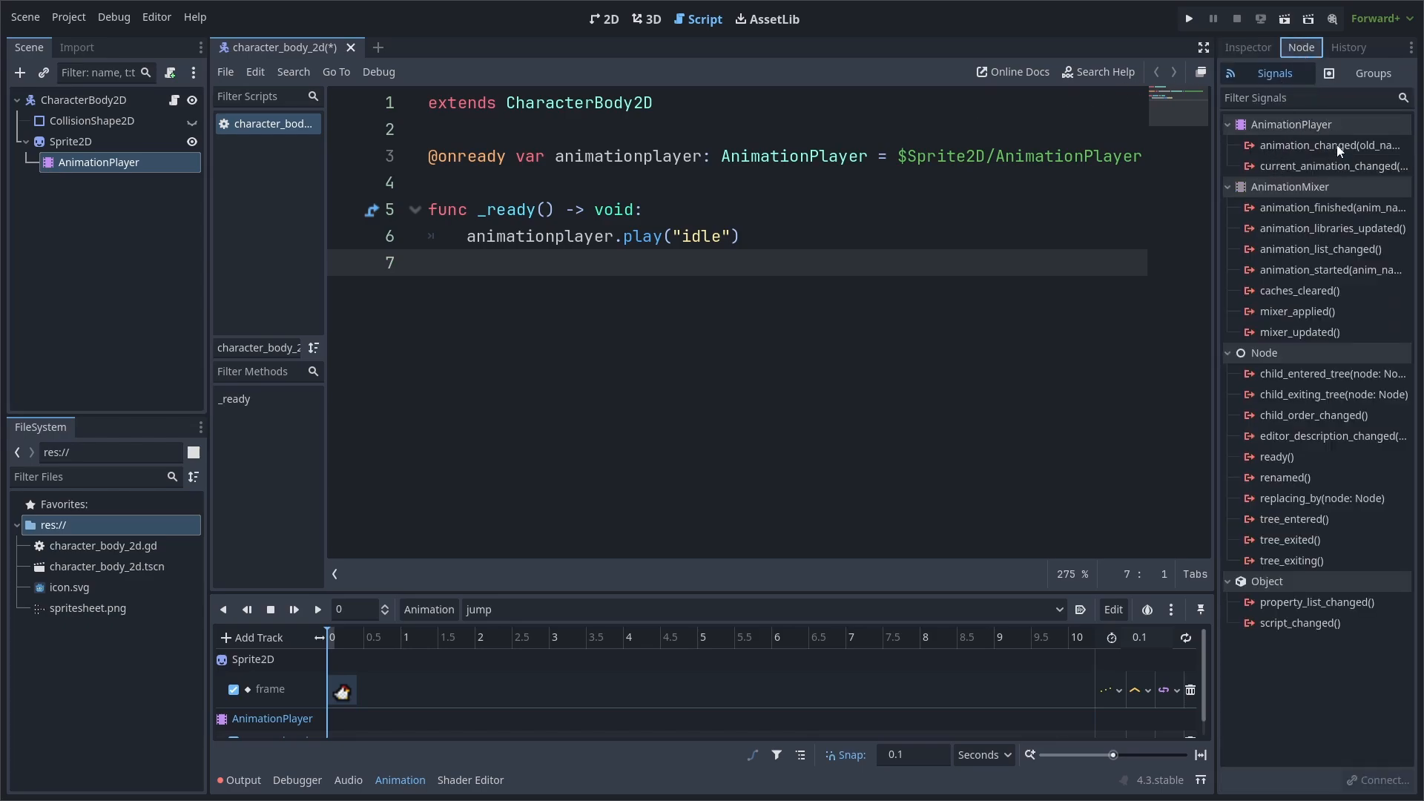
pyautogui.click(1261, 208)
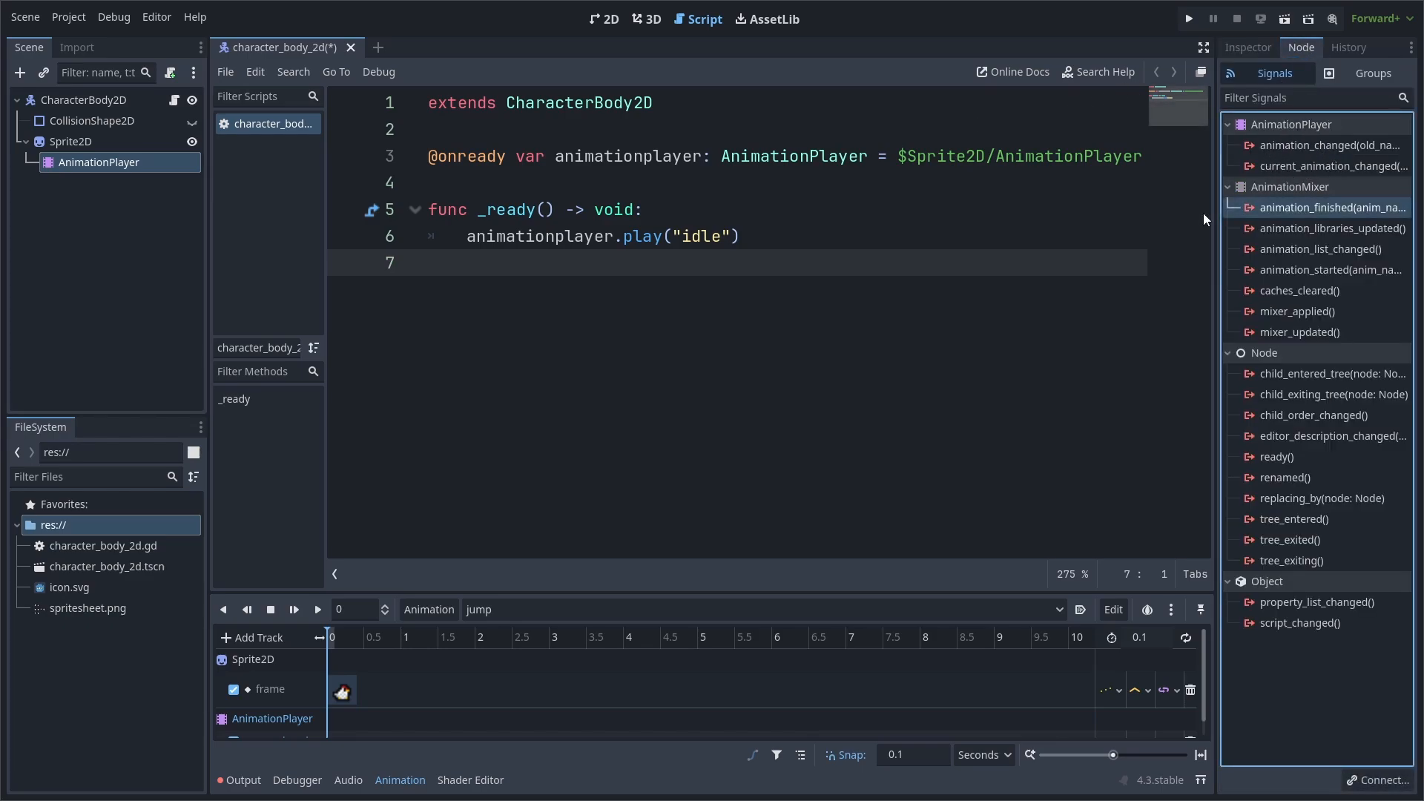
pyautogui.rightClick(1282, 200)
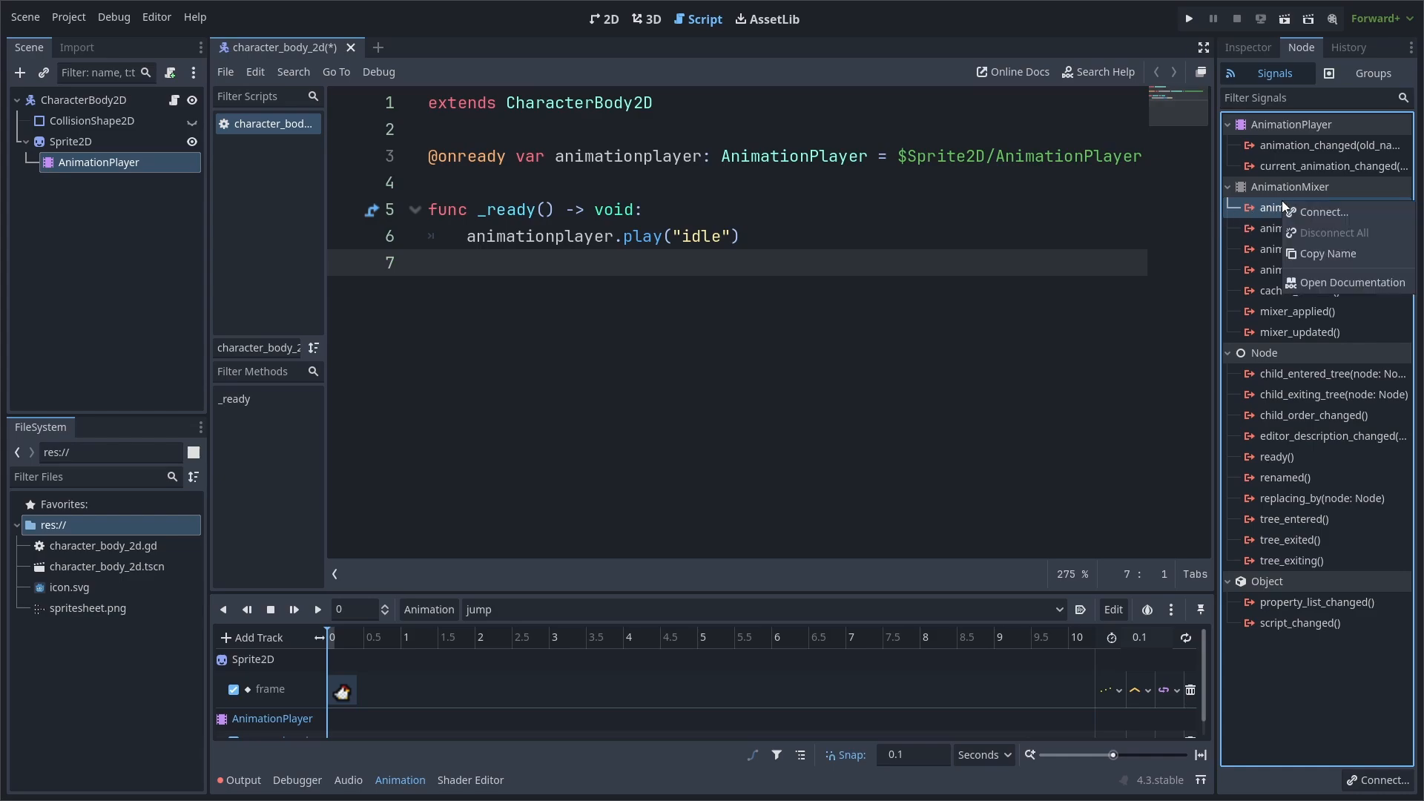
pyautogui.click(1304, 207)
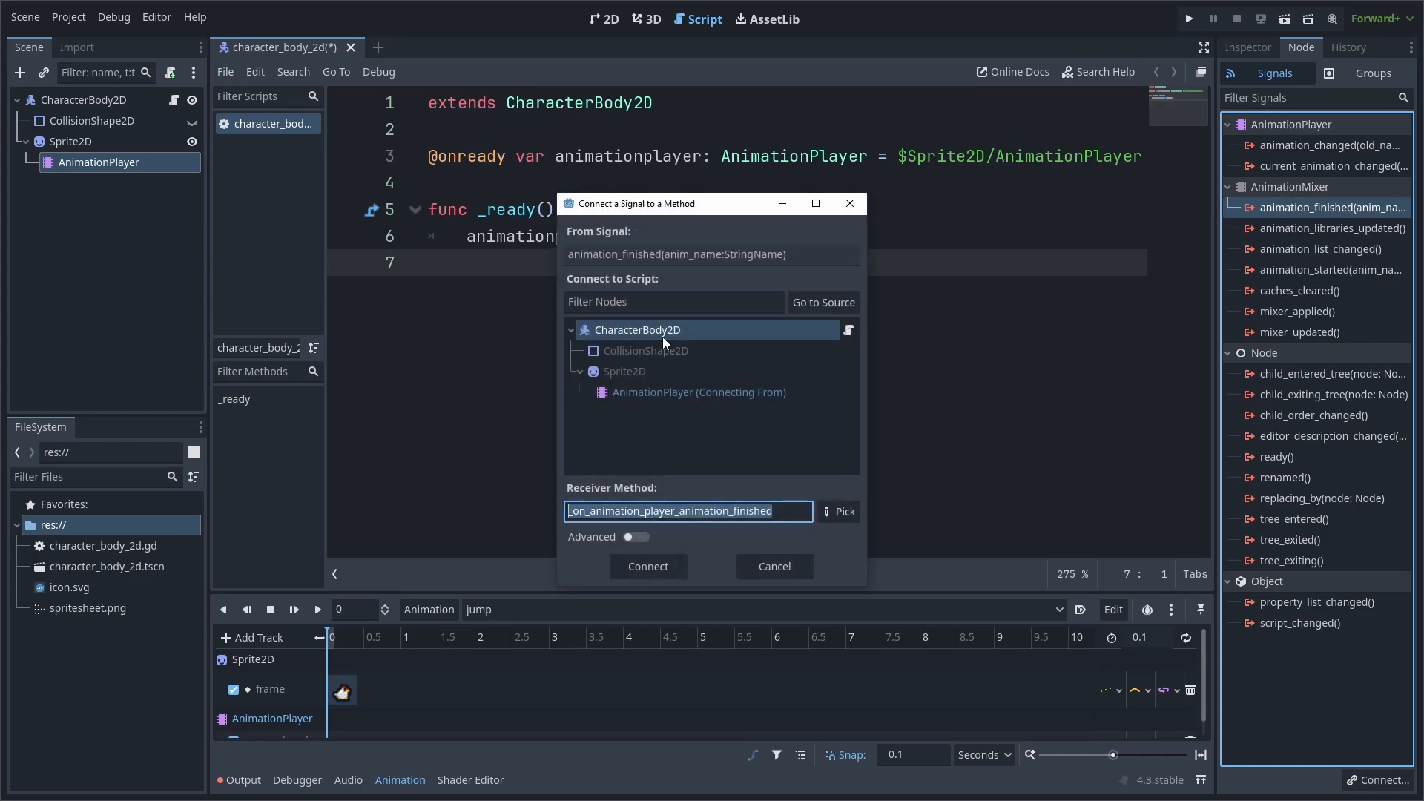
pyautogui.click(647, 566)
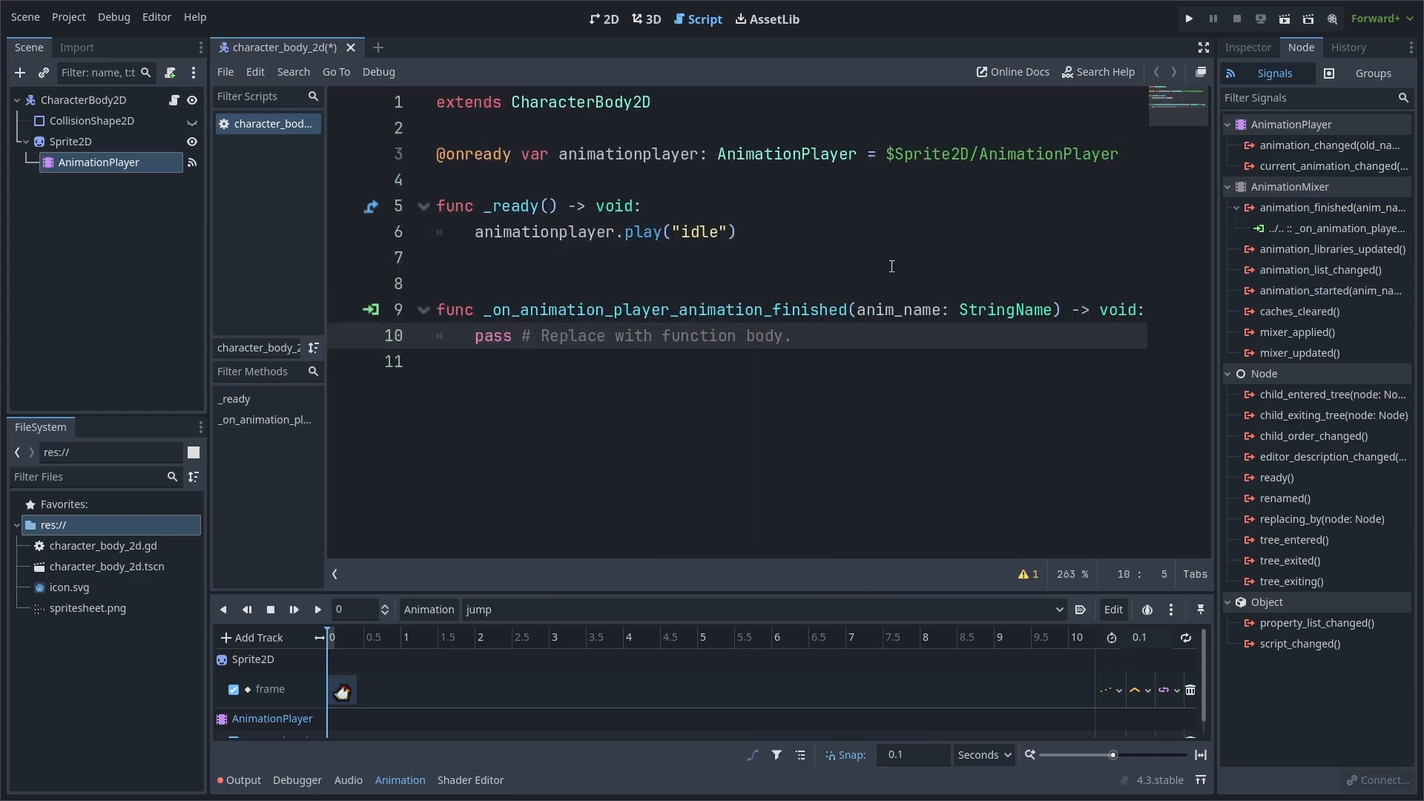
pyautogui.doubleClick(875, 317)
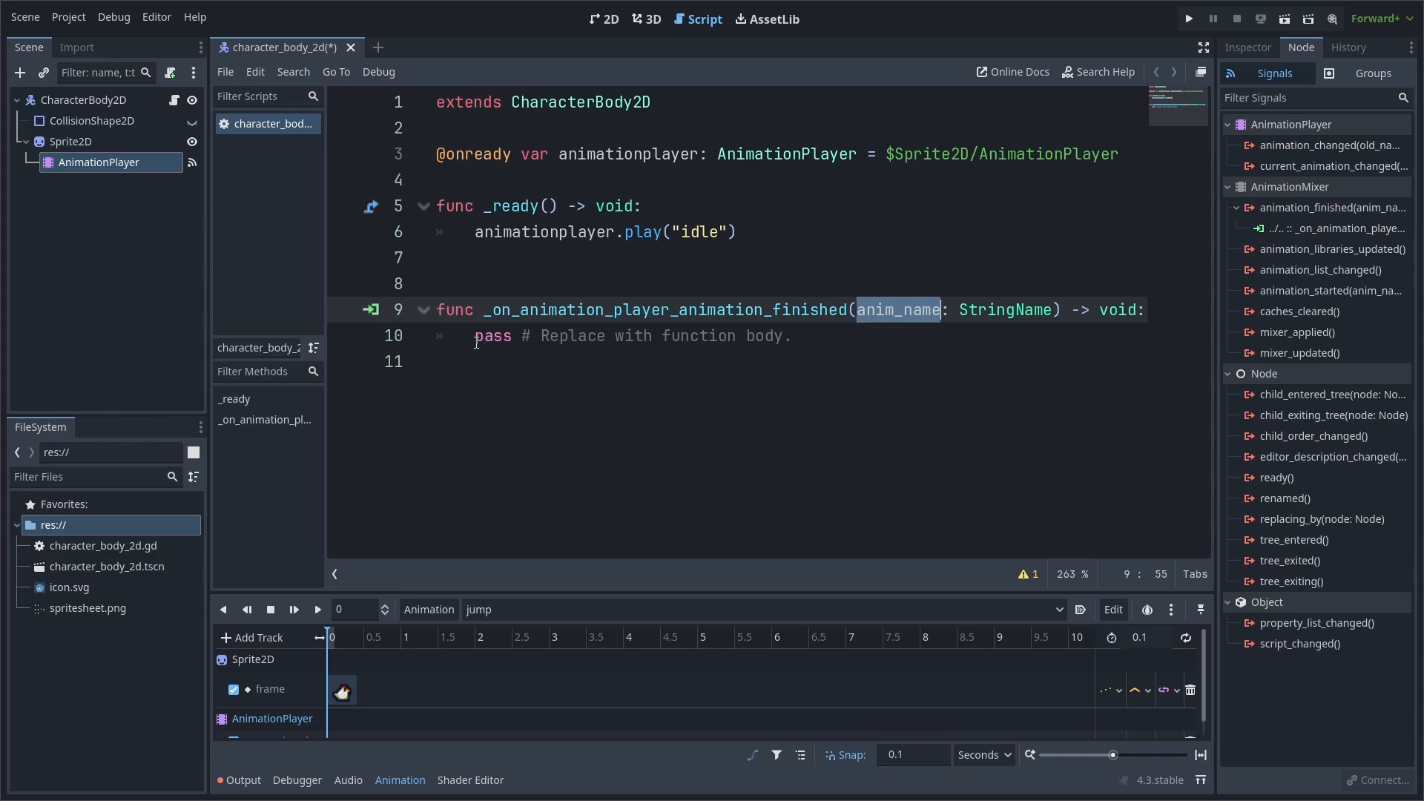